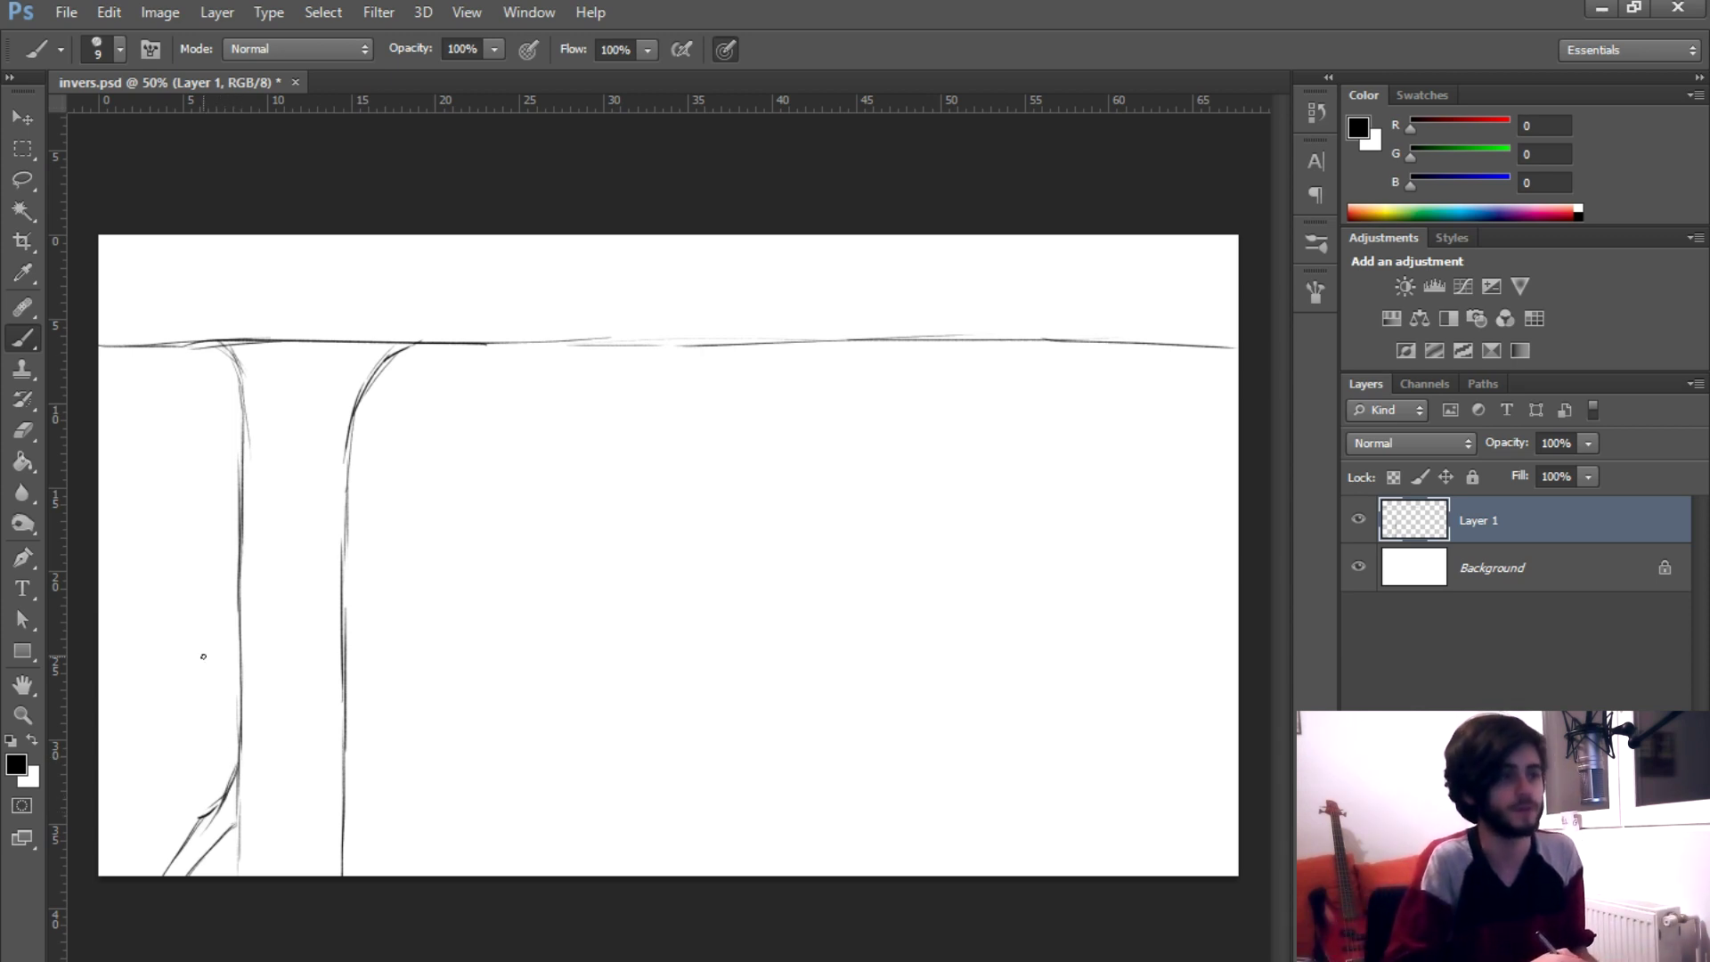
# - Reinforce the curved upper edge of the left tree trunk and add short vertical bark strokes along the trunk
pyautogui.moveTo(188, 339); pyautogui.dragTo(245, 458)
pyautogui.moveTo(317, 556); pyautogui.dragTo(316, 677)
pyautogui.moveTo(311, 712); pyautogui.dragTo(308, 773)
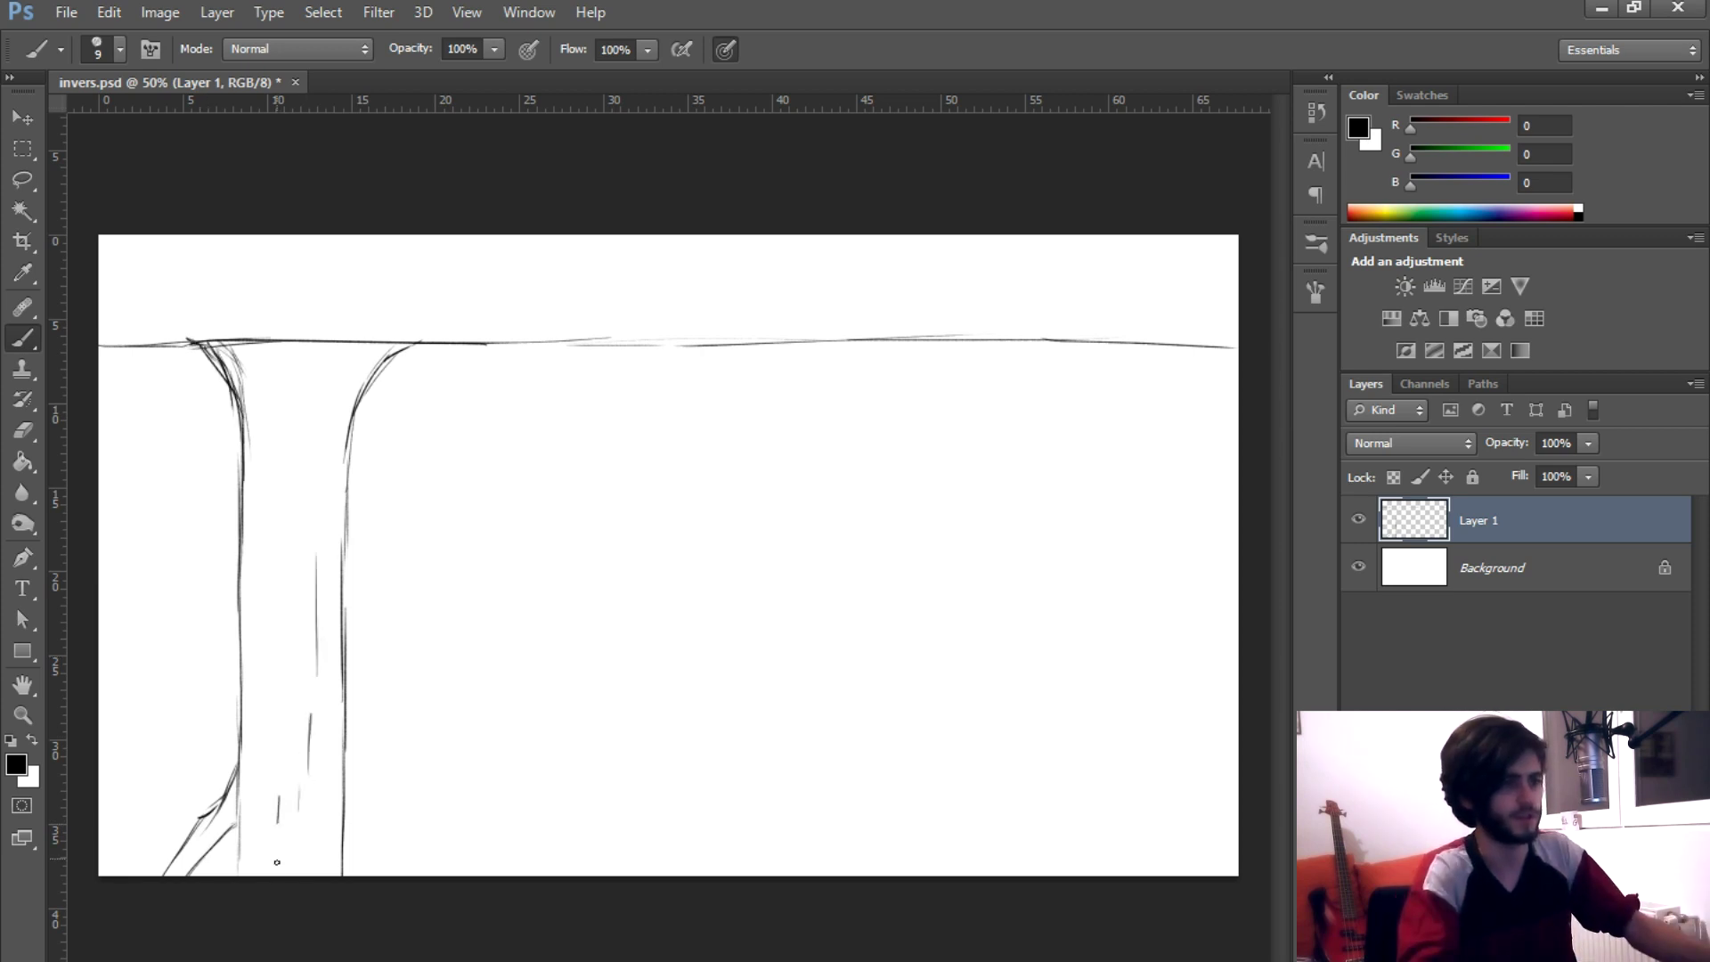
pyautogui.moveTo(300, 876); pyautogui.dragTo(309, 856)
pyautogui.moveTo(288, 574); pyautogui.dragTo(287, 523)
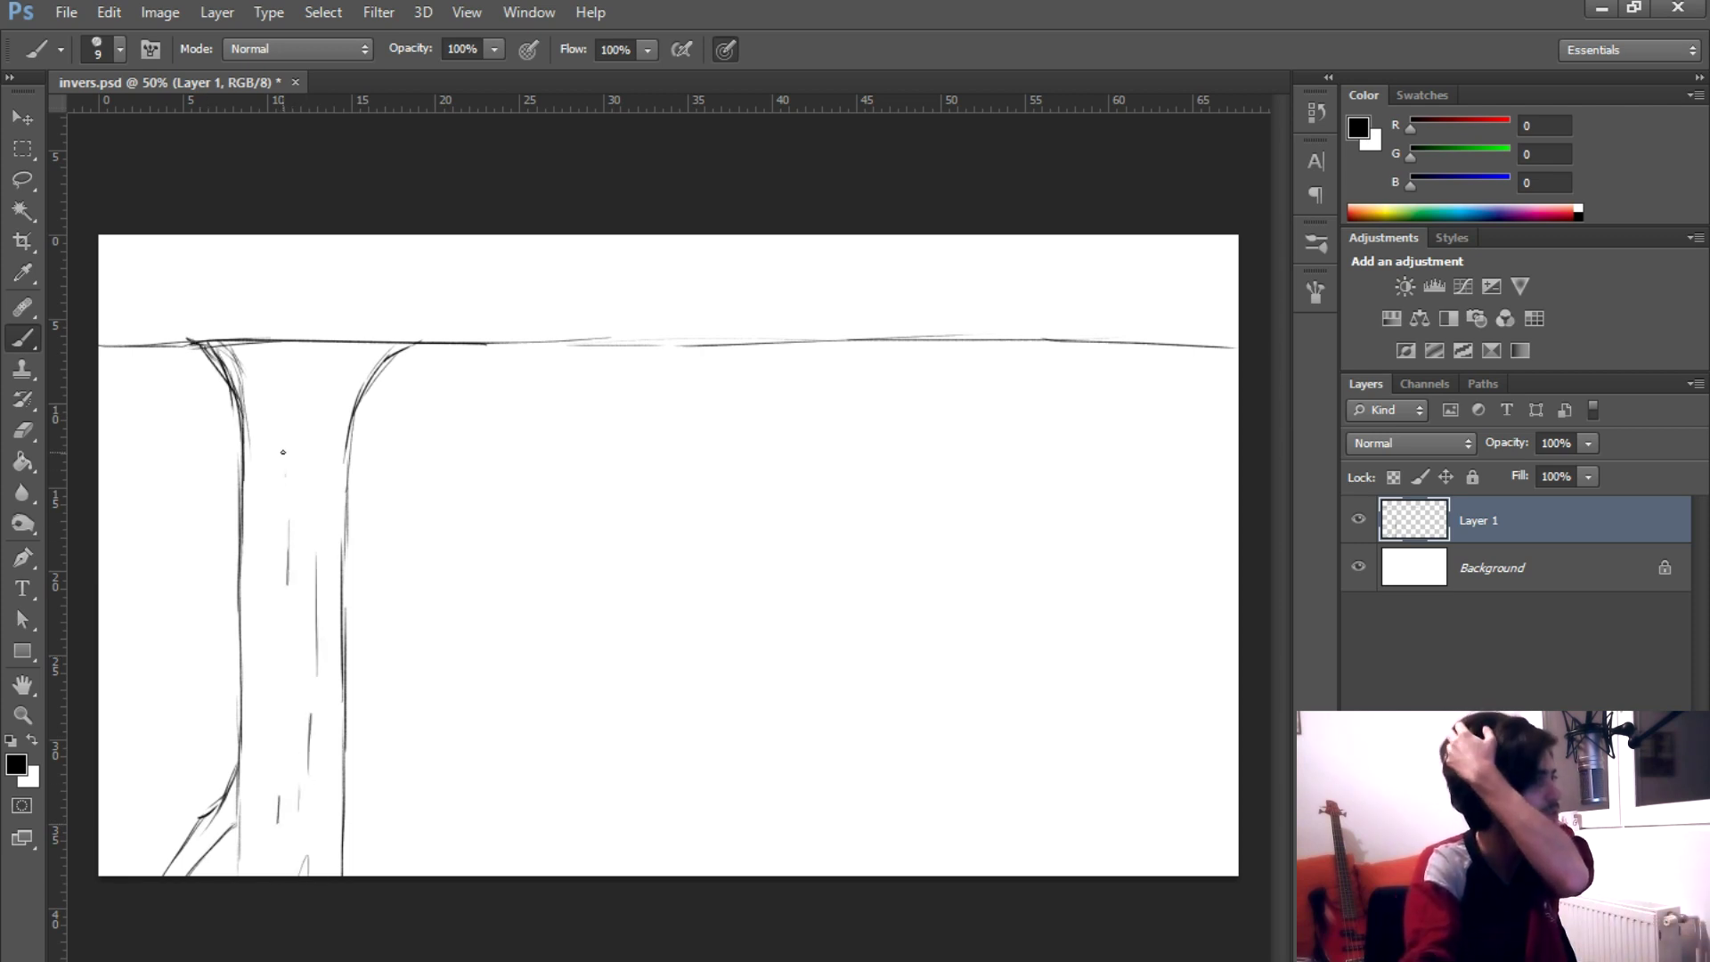
pyautogui.moveTo(286, 415); pyautogui.dragTo(300, 361)
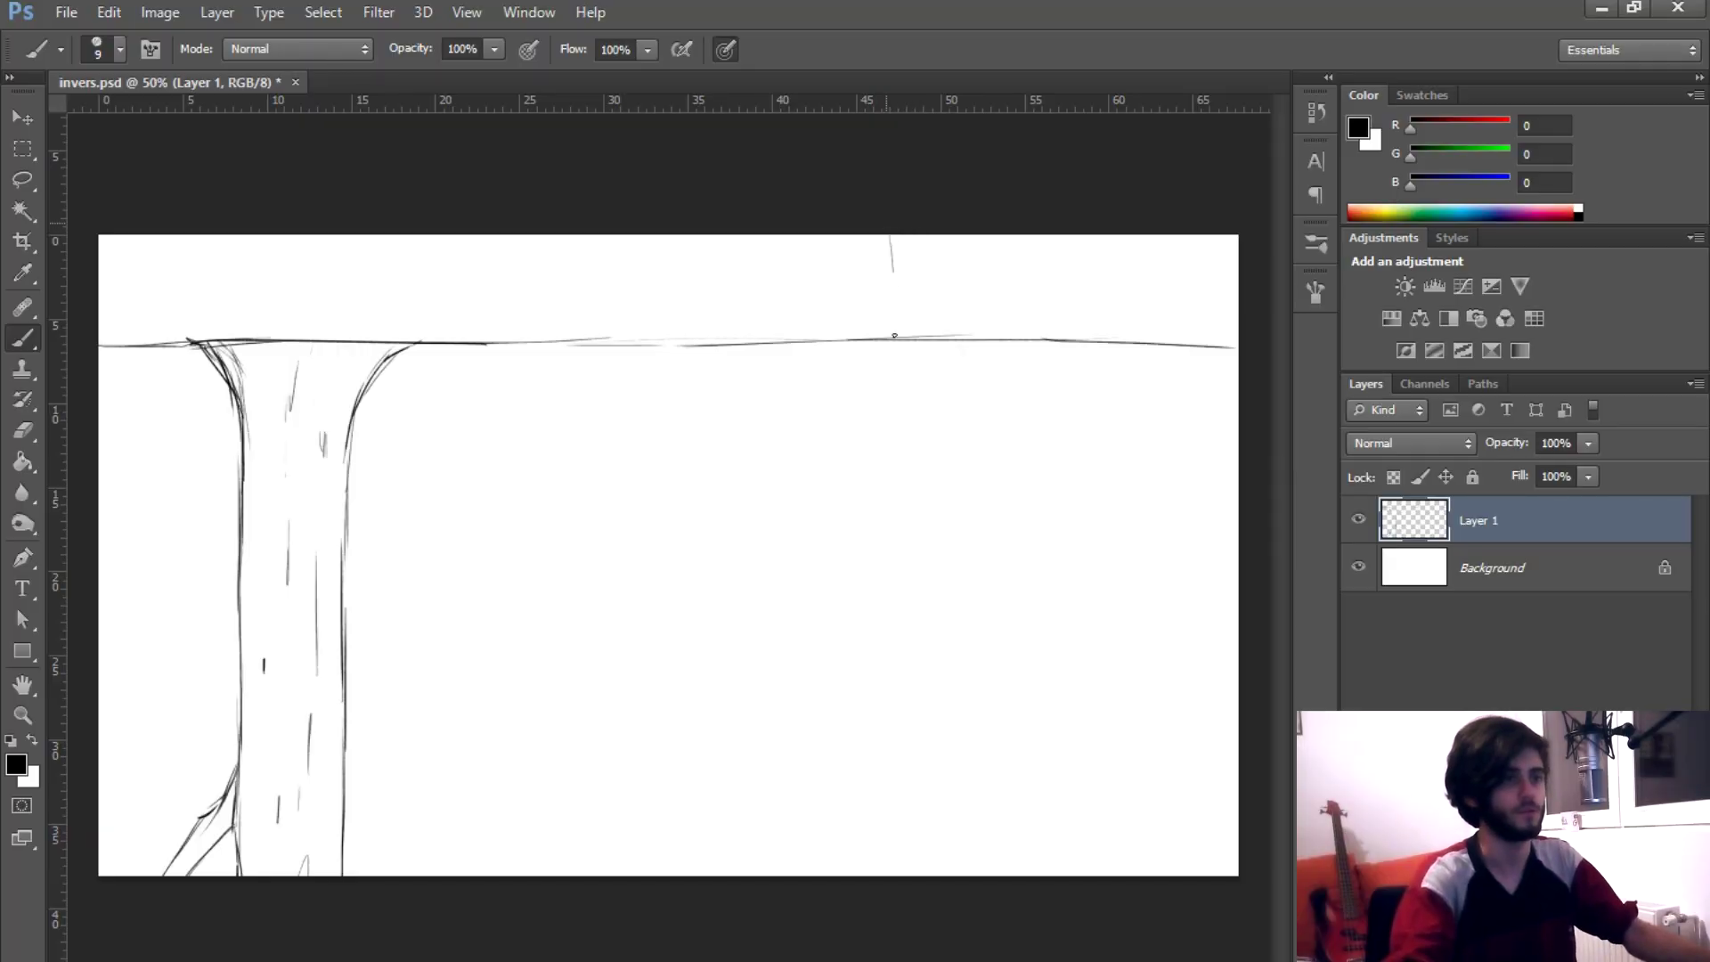
# - Sketch a second tall trunk right of the canvas centre, with roots branching down to both sides
pyautogui.moveTo(894, 336); pyautogui.dragTo(895, 342)
pyautogui.moveTo(892, 237)
pyautogui.mouseDown()
pyautogui.moveTo(884, 422)
pyautogui.moveTo(895, 874)
pyautogui.mouseUp()
pyautogui.moveTo(1002, 237); pyautogui.dragTo(996, 664)
pyautogui.moveTo(887, 661); pyautogui.dragTo(804, 875)
pyautogui.moveTo(891, 739); pyautogui.dragTo(839, 874)
pyautogui.moveTo(985, 472)
pyautogui.mouseDown()
pyautogui.moveTo(1034, 628)
pyautogui.moveTo(1098, 687)
pyautogui.mouseUp()
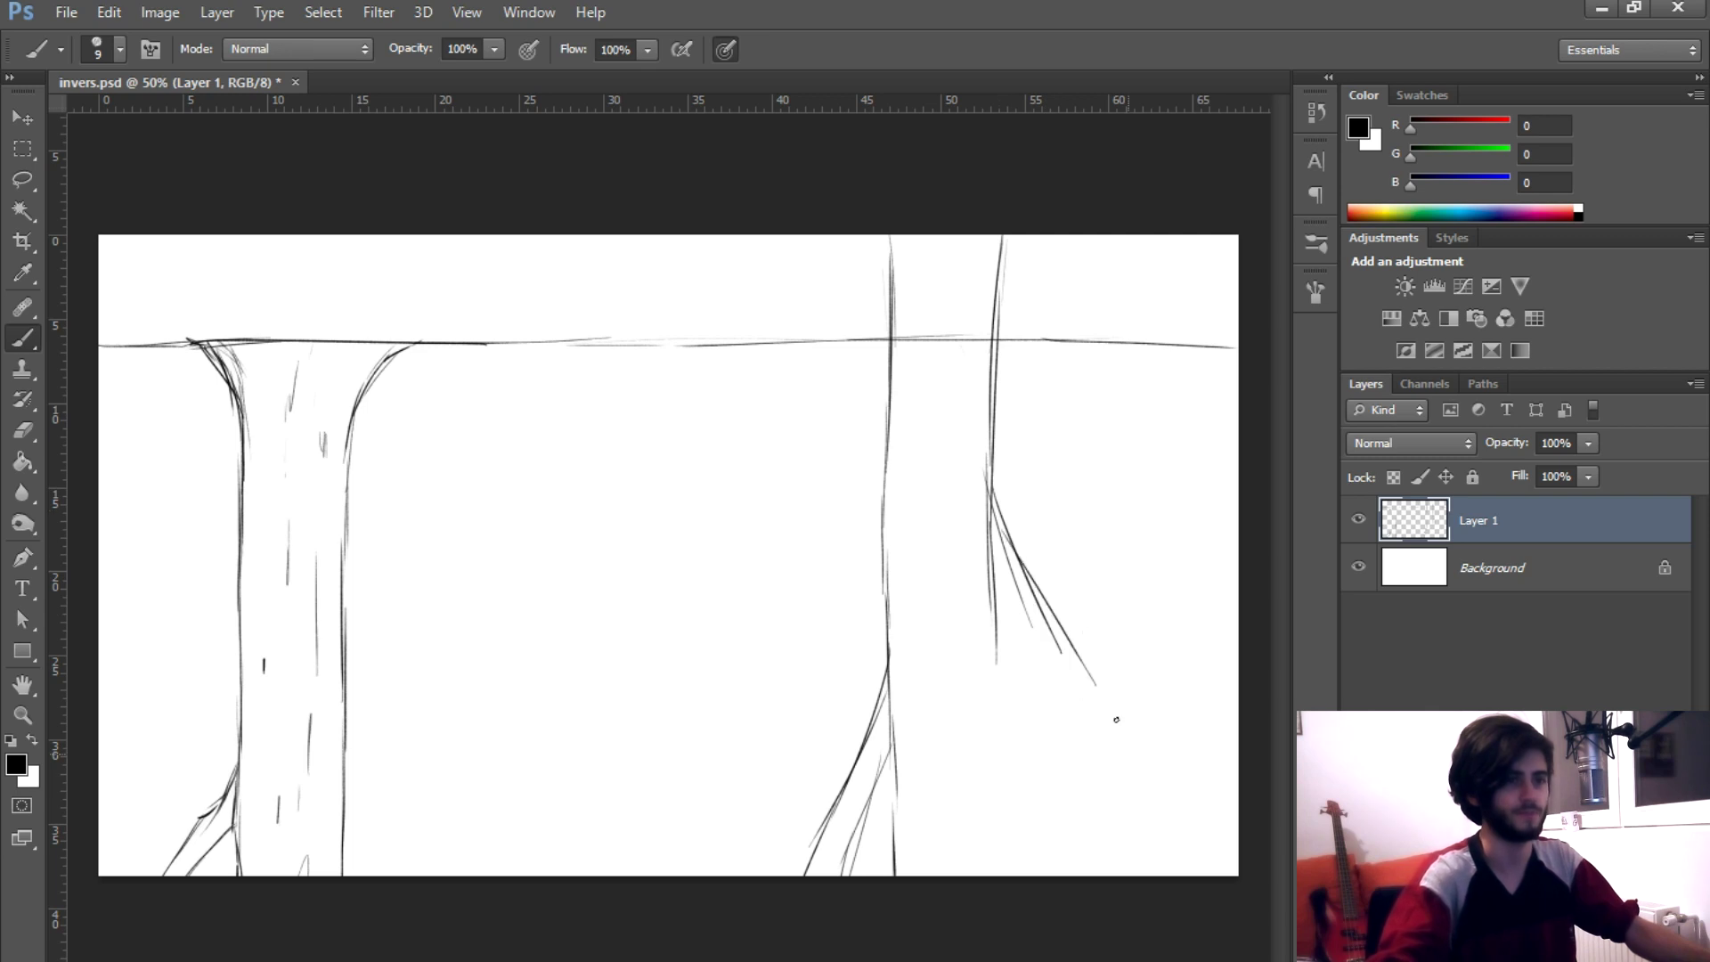
pyautogui.moveTo(1010, 545); pyautogui.dragTo(1193, 819)
# - Erase the horizontal ground line where it crosses the second trunk, and save the document
pyautogui.press('e')
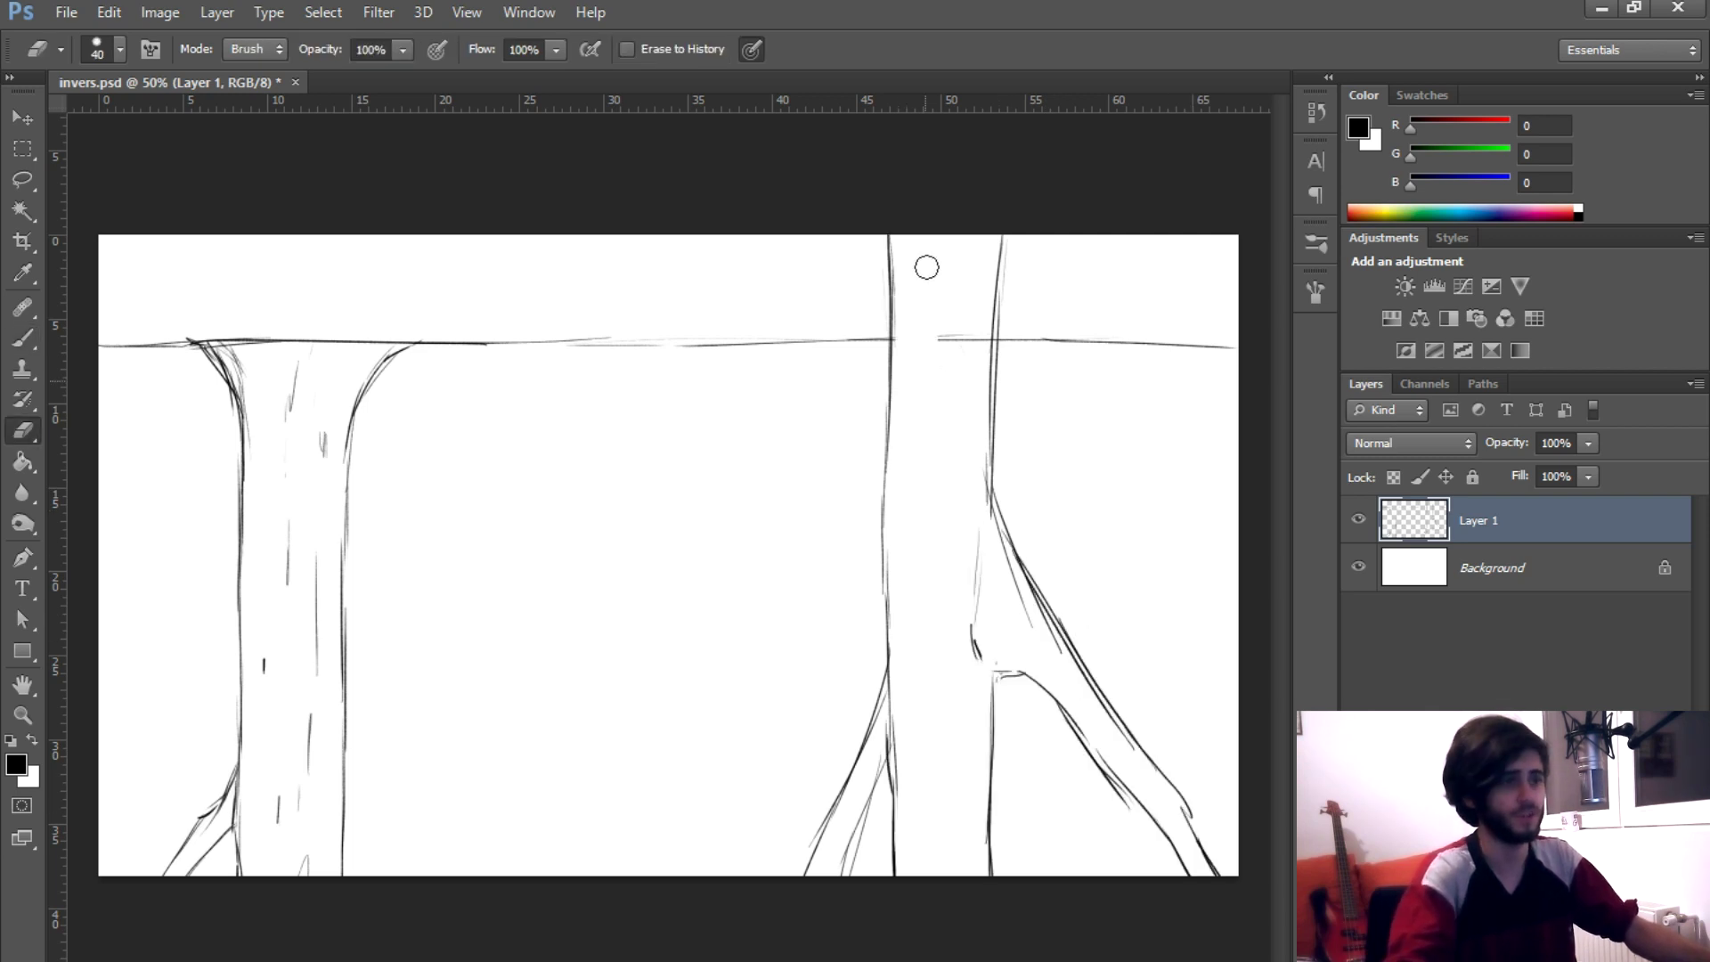
pyautogui.moveTo(953, 279); pyautogui.dragTo(977, 324)
pyautogui.hotkey('ctrl', 's')
# - Sketch jagged foliage outlines below the ground line on both sides of the second trunk
pyautogui.press('b')
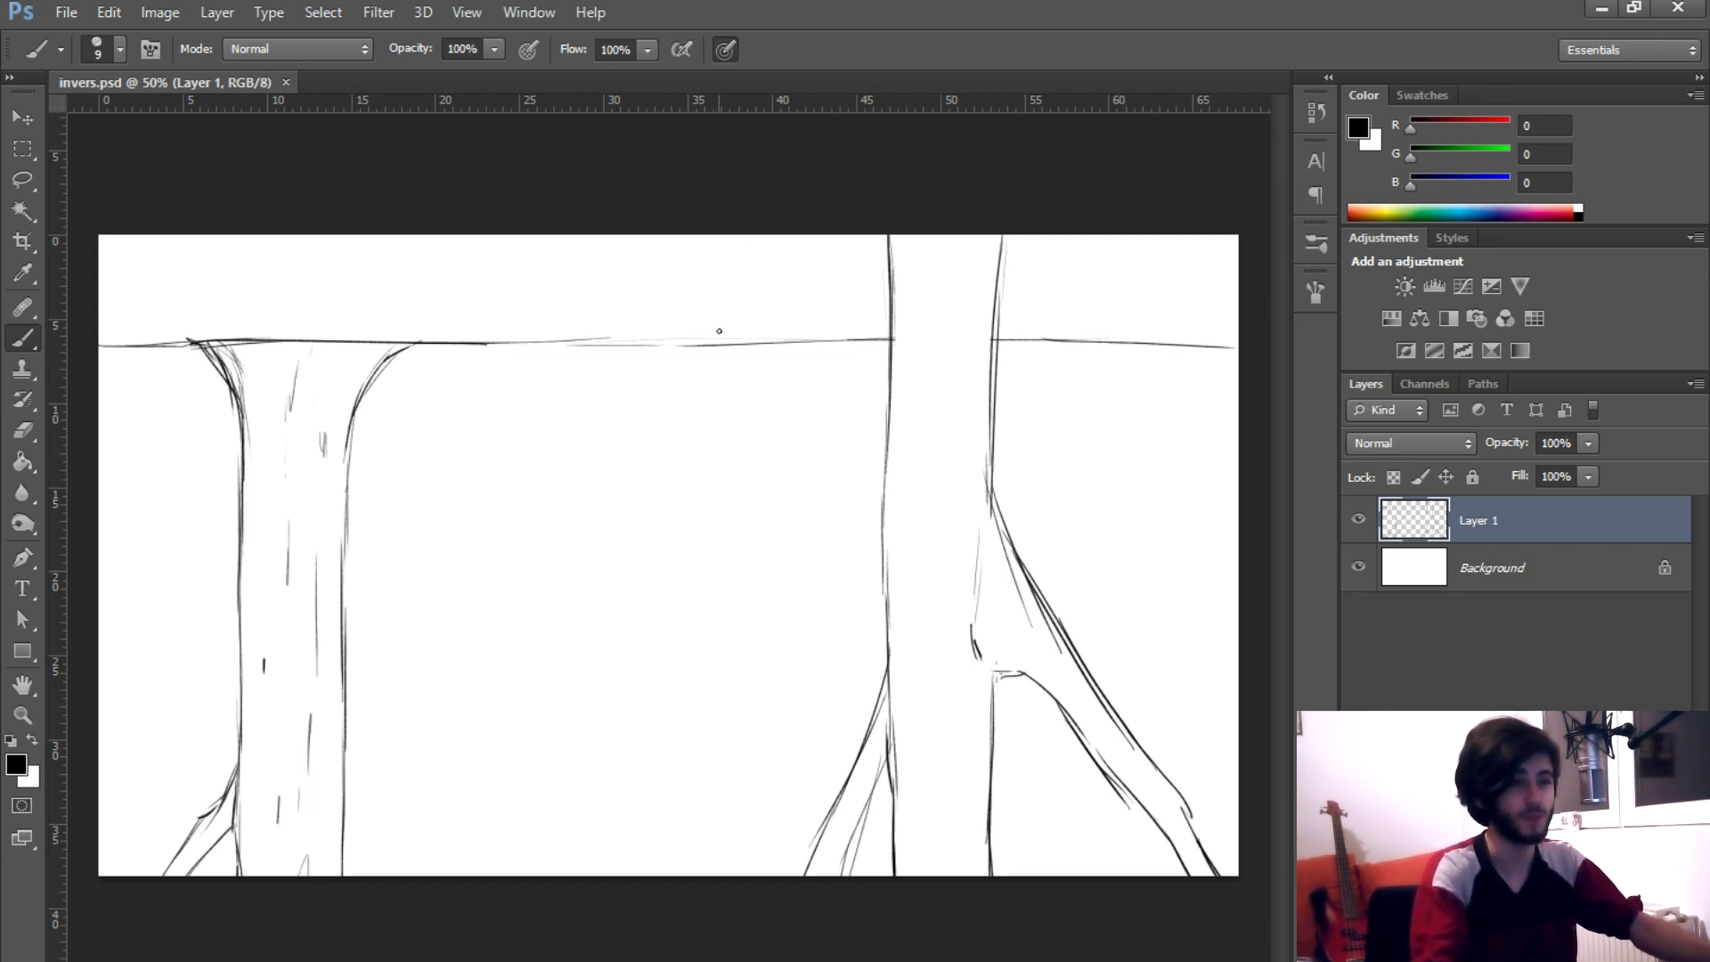
pyautogui.moveTo(689, 347)
pyautogui.mouseDown()
pyautogui.moveTo(859, 339)
pyautogui.moveTo(679, 359)
pyautogui.mouseUp()
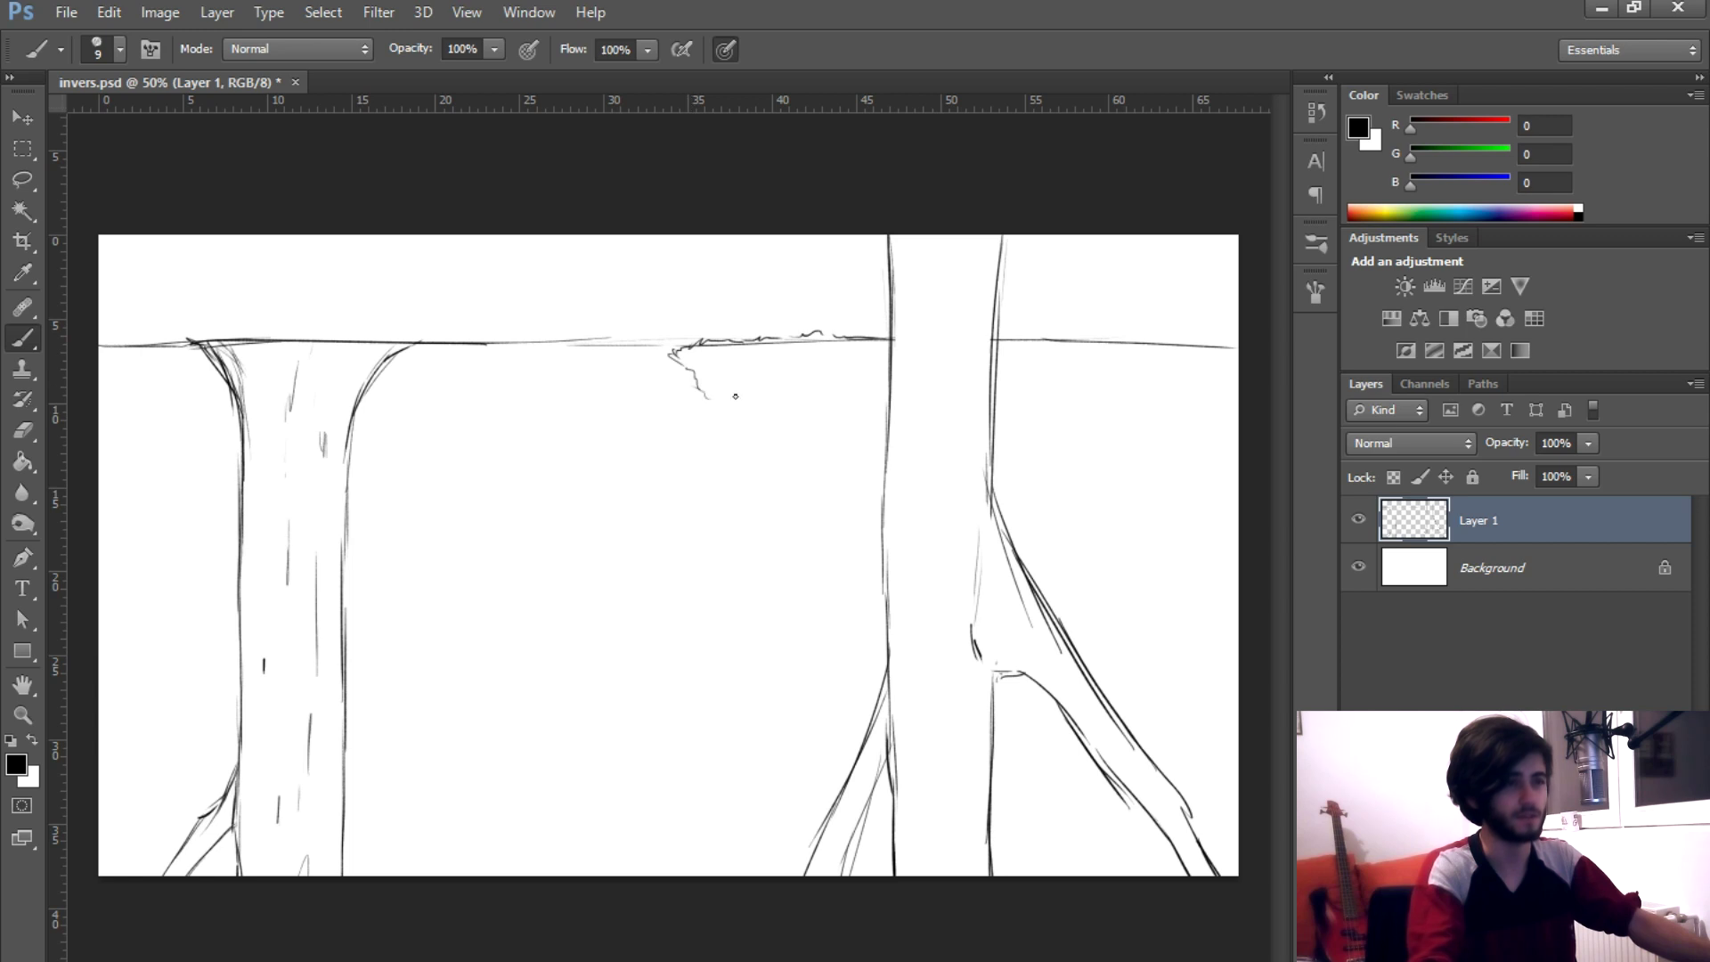
pyautogui.moveTo(731, 429); pyautogui.dragTo(794, 428)
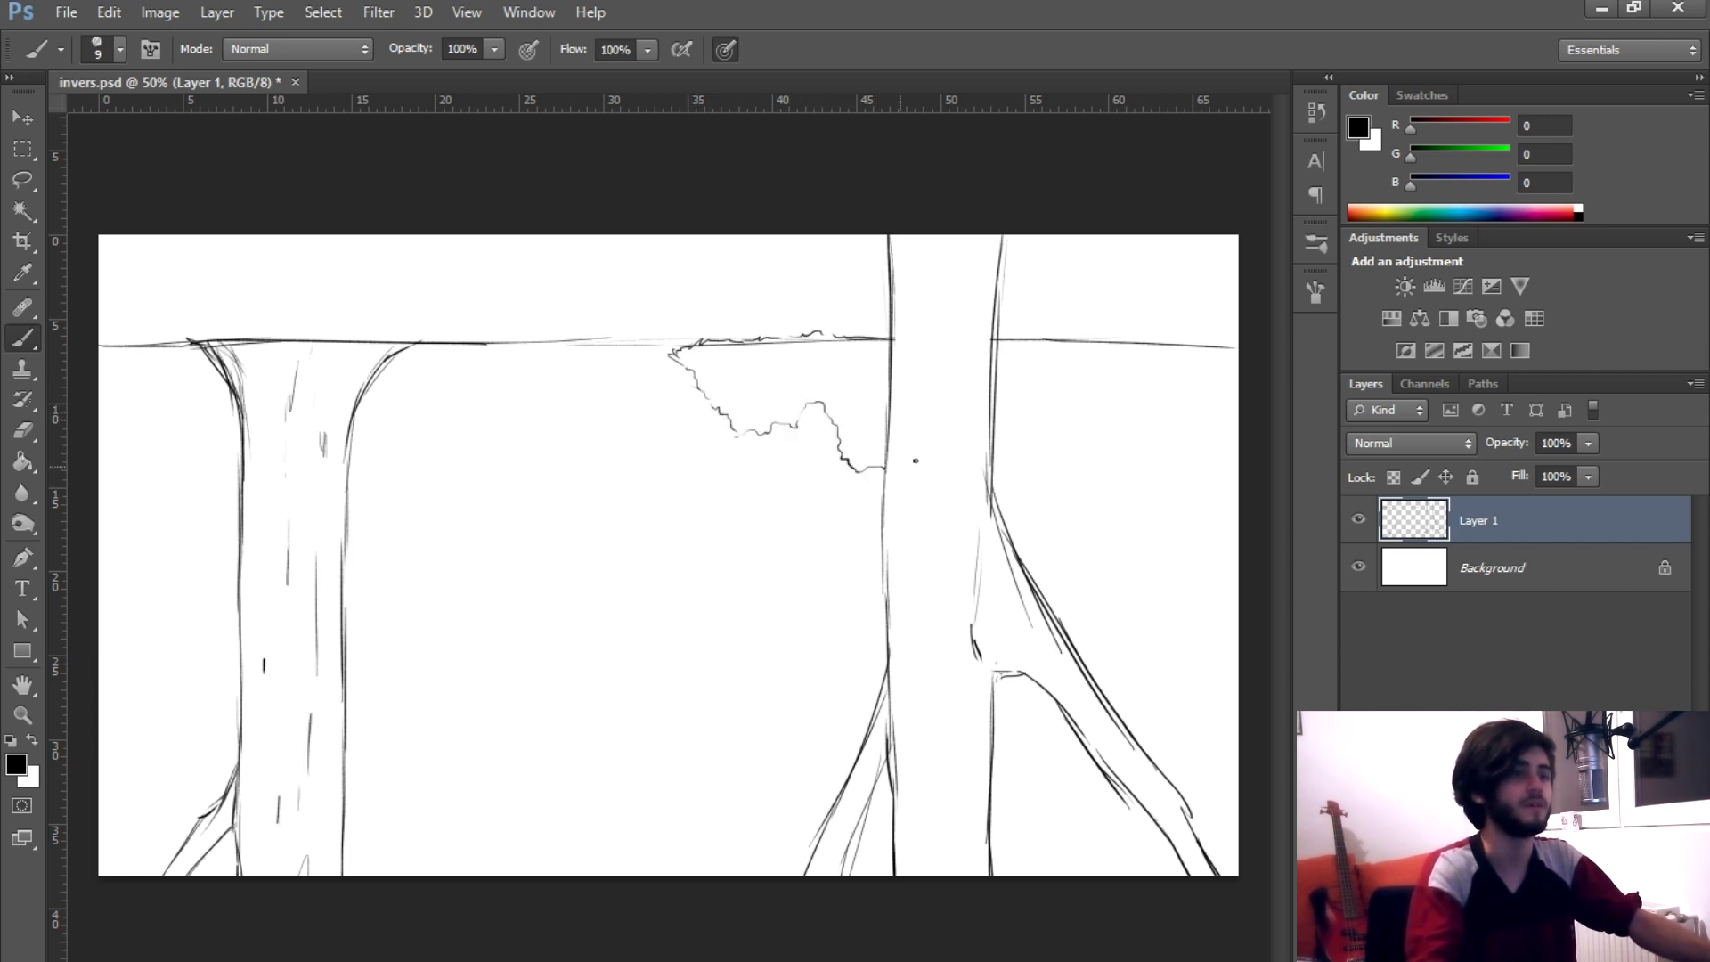
pyautogui.moveTo(995, 455); pyautogui.dragTo(1055, 414)
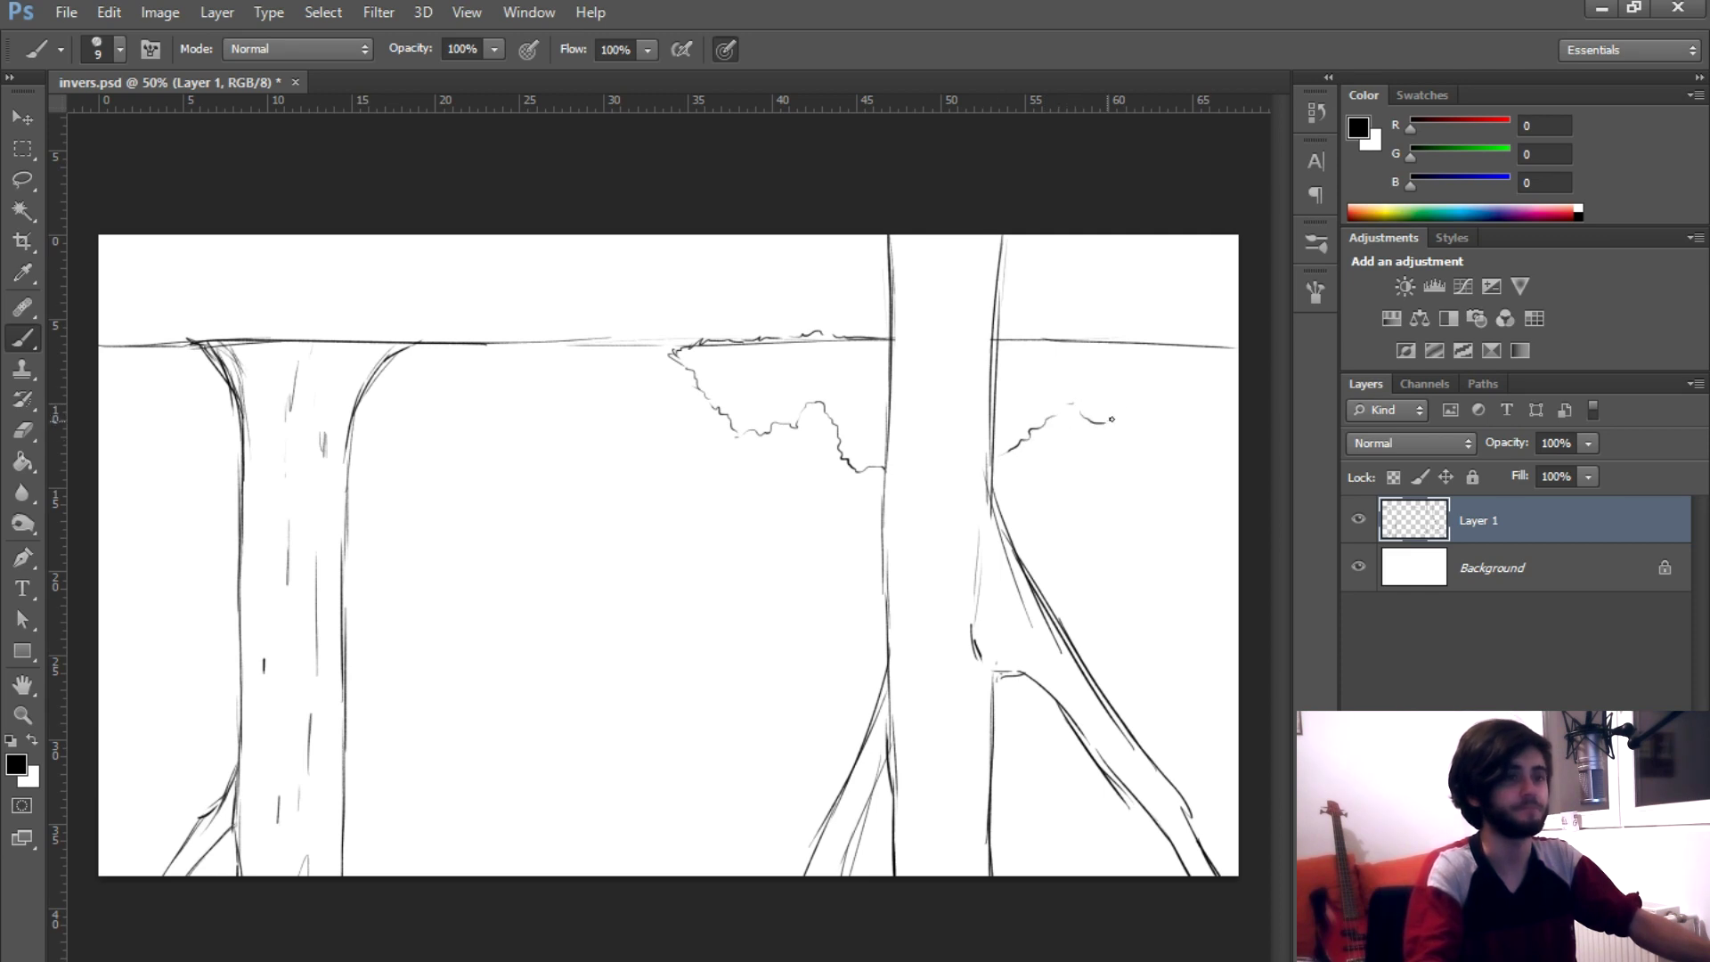
pyautogui.moveTo(1171, 402); pyautogui.dragTo(1238, 459)
pyautogui.moveTo(664, 316)
pyautogui.mouseDown()
pyautogui.moveTo(644, 328)
pyautogui.moveTo(674, 316)
pyautogui.mouseUp()
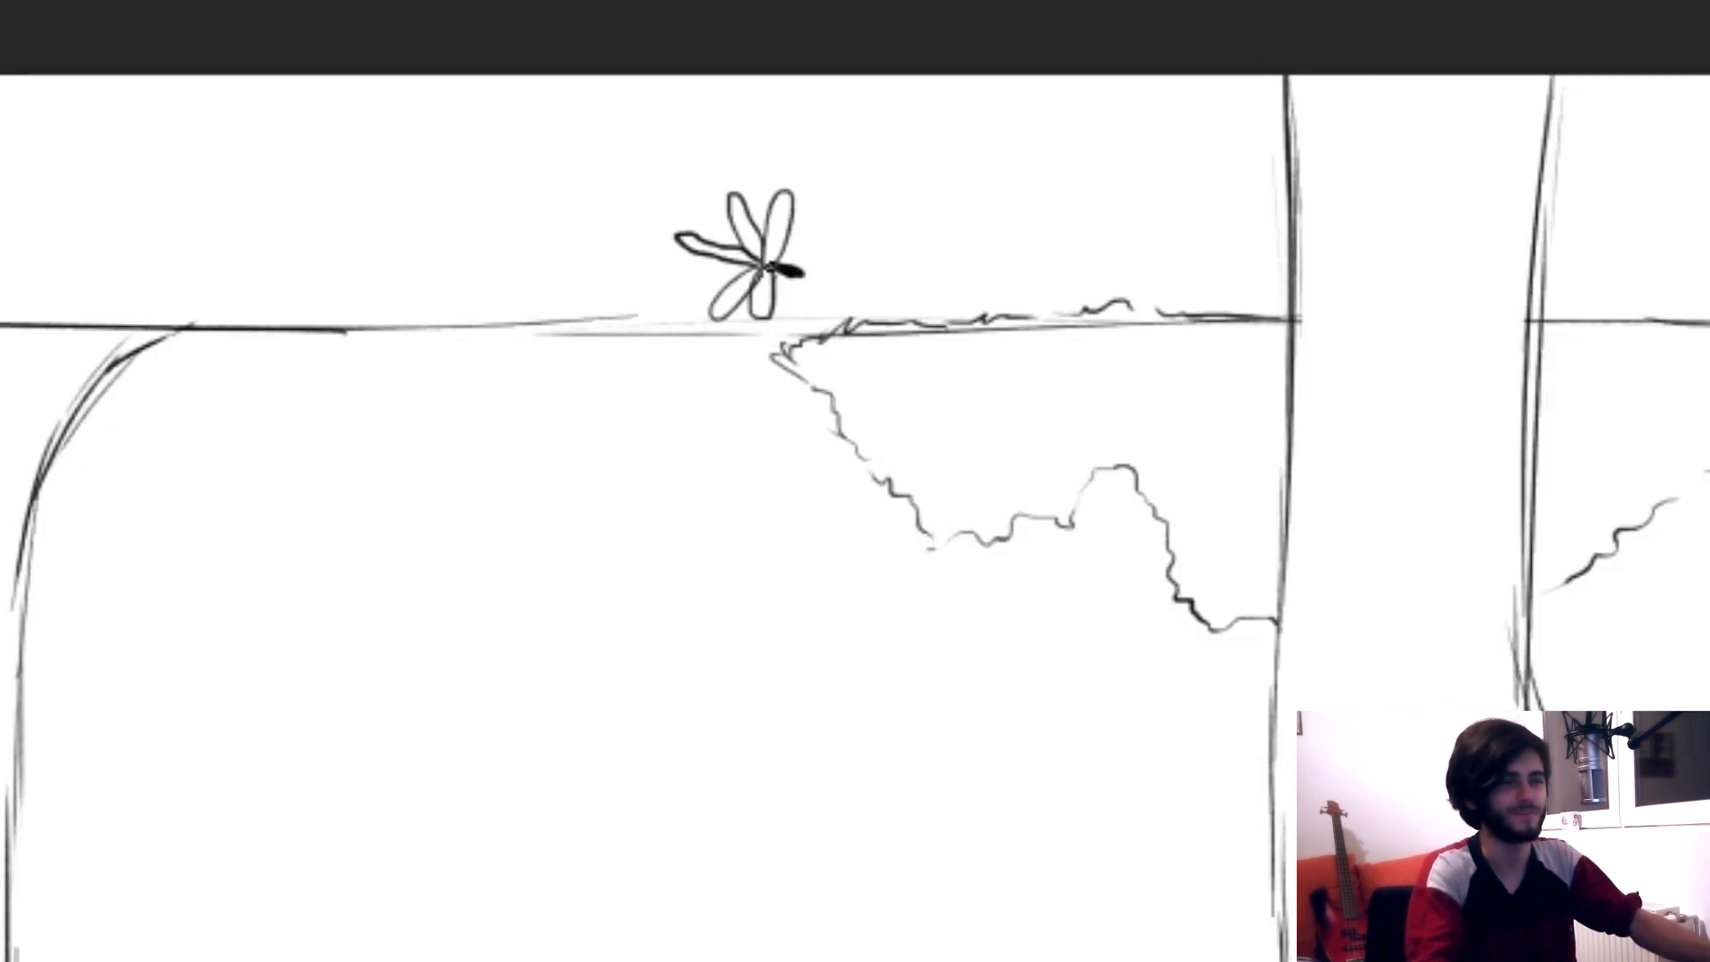
pyautogui.moveTo(777, 266)
pyautogui.mouseDown()
pyautogui.moveTo(684, 263)
pyautogui.moveTo(753, 267)
pyautogui.moveTo(724, 191)
pyautogui.moveTo(752, 192)
pyautogui.moveTo(763, 261)
pyautogui.moveTo(795, 184)
pyautogui.moveTo(789, 257)
pyautogui.moveTo(702, 337)
pyautogui.moveTo(770, 260)
pyautogui.moveTo(766, 325)
pyautogui.mouseUp()
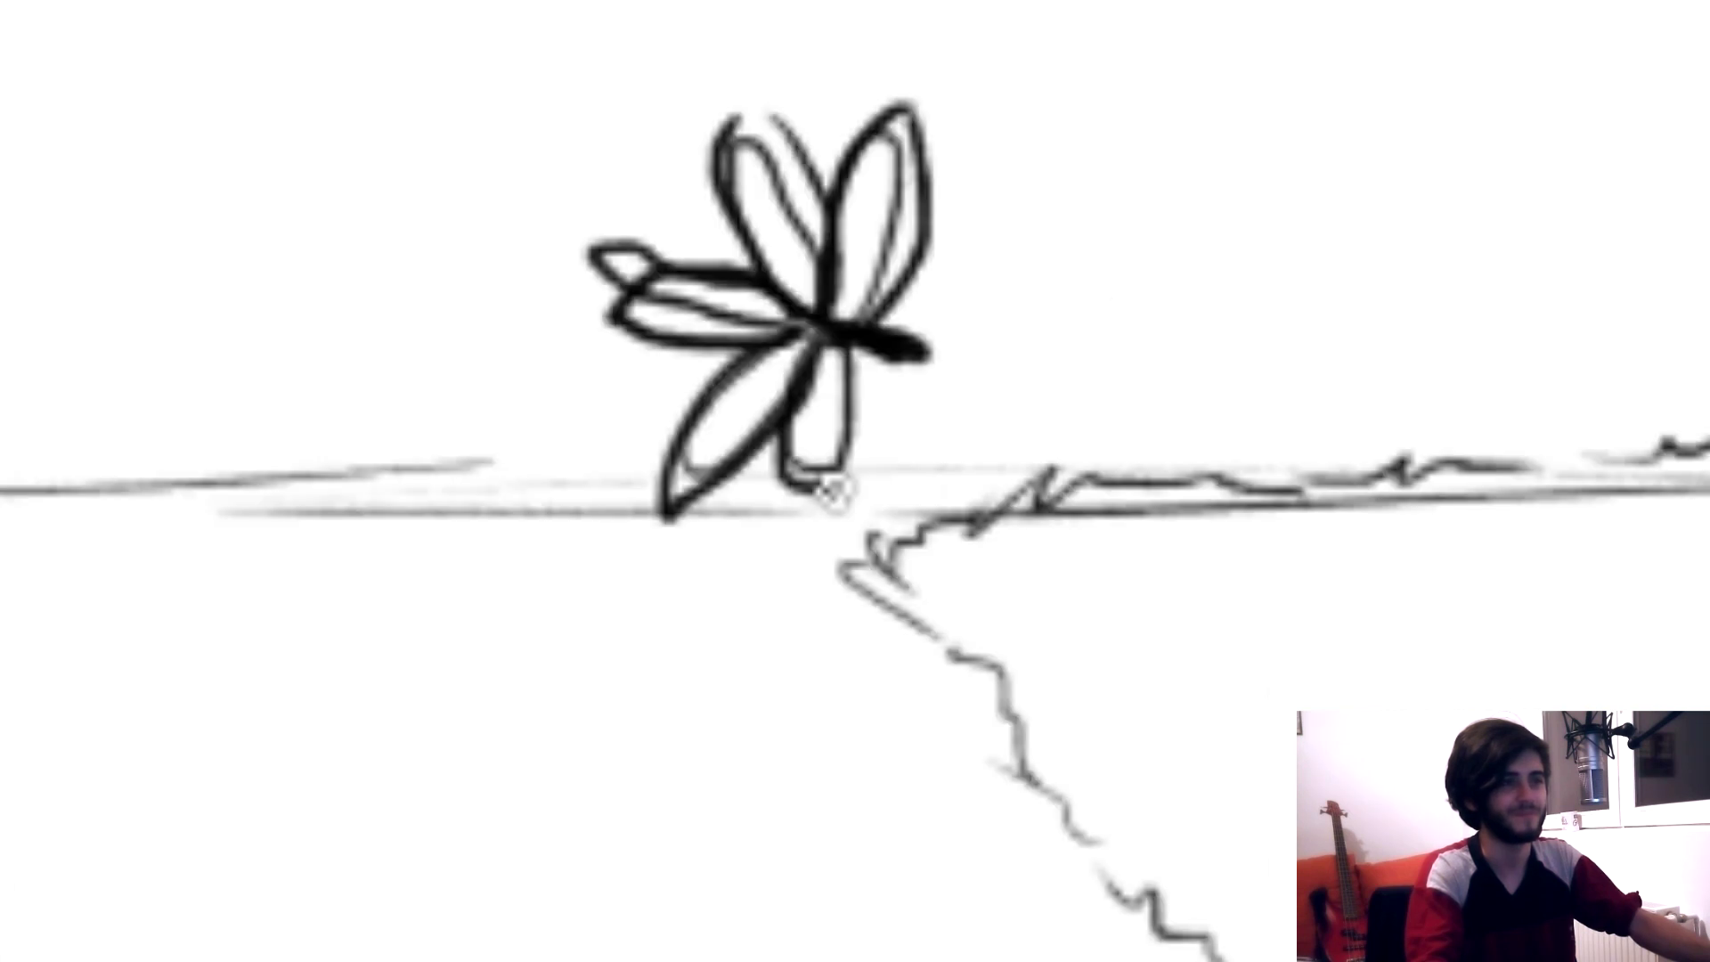
pyautogui.moveTo(830, 490)
pyautogui.mouseDown()
pyautogui.moveTo(847, 424)
pyautogui.moveTo(783, 382)
pyautogui.mouseUp()
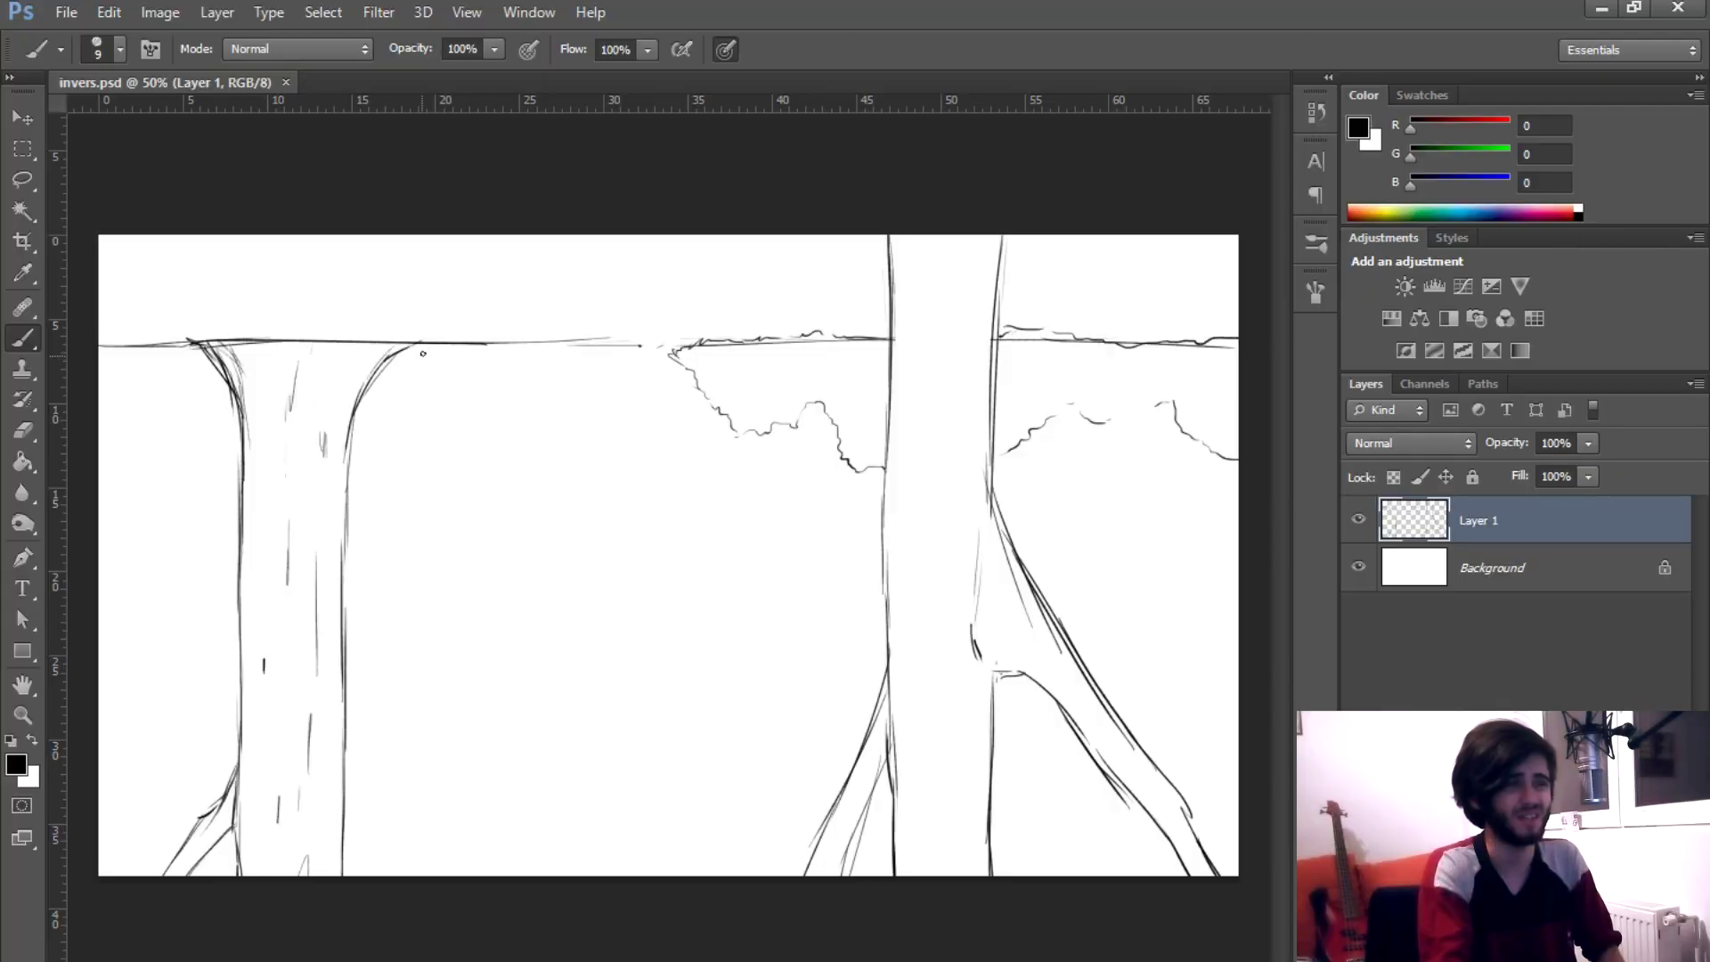
# - Sketch jagged foliage outlines on both sides of the left trunk and a lower one at the canvas's right edge
pyautogui.moveTo(426, 353)
pyautogui.mouseDown()
pyautogui.moveTo(467, 346)
pyautogui.moveTo(381, 389)
pyautogui.moveTo(350, 429)
pyautogui.mouseUp()
pyautogui.moveTo(225, 434)
pyautogui.mouseDown()
pyautogui.moveTo(184, 495)
pyautogui.moveTo(153, 469)
pyautogui.moveTo(140, 524)
pyautogui.mouseUp()
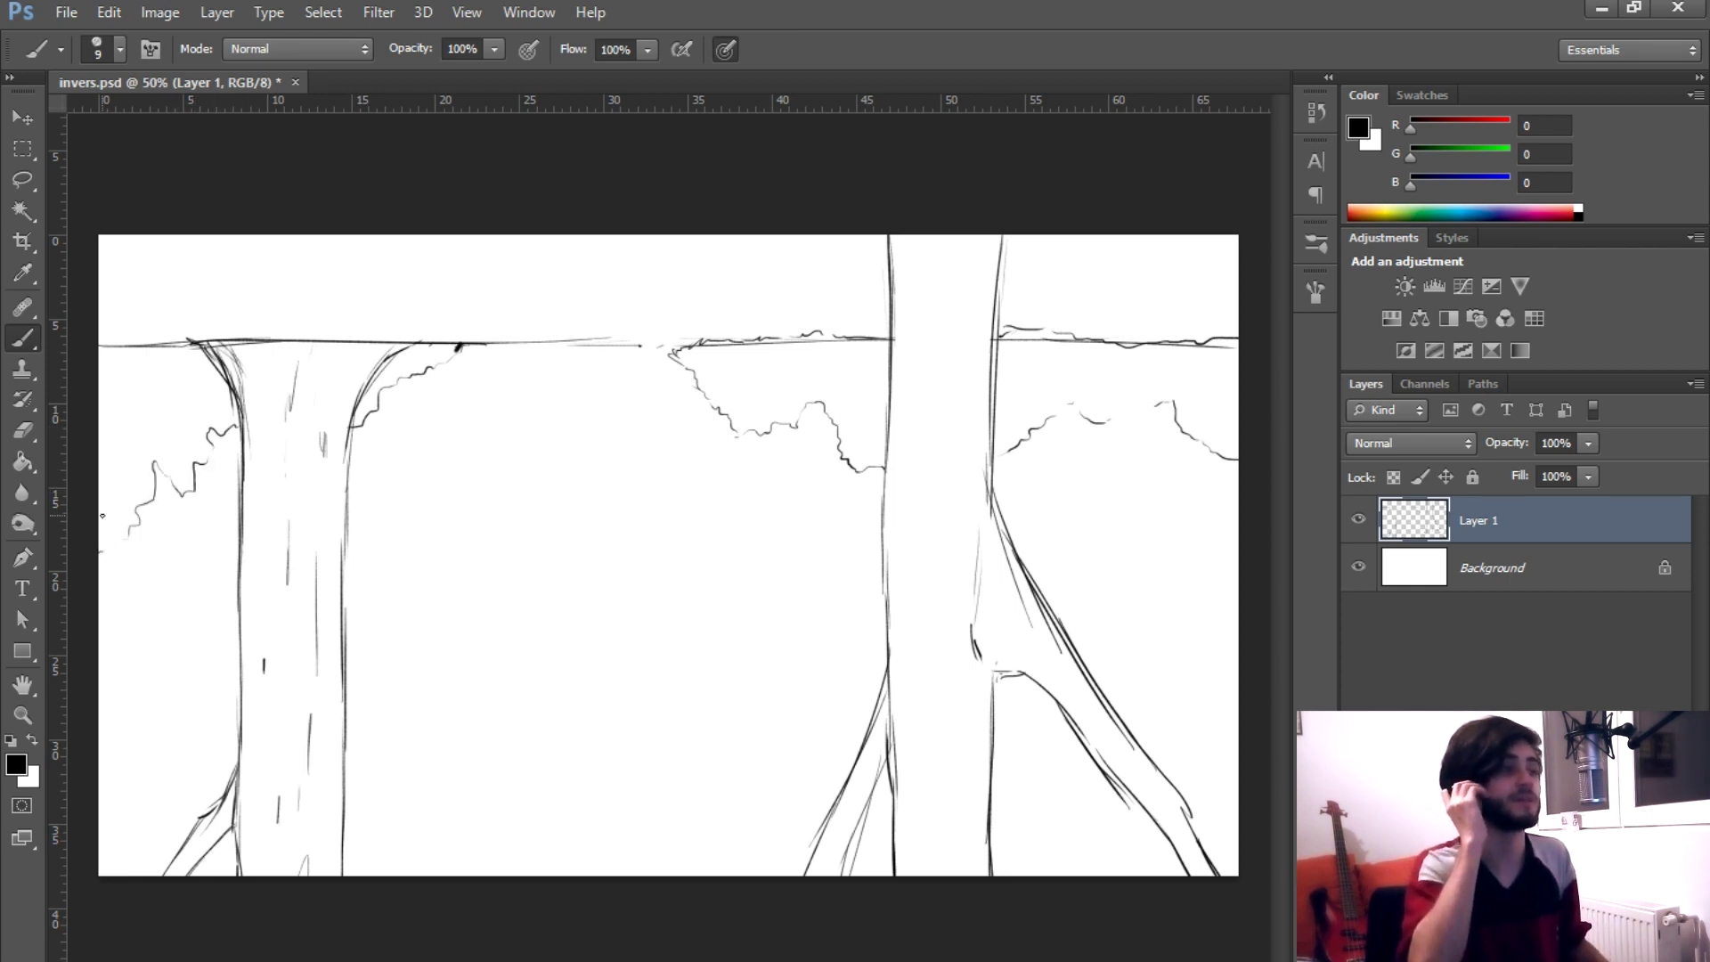
pyautogui.moveTo(1035, 457)
pyautogui.mouseDown()
pyautogui.moveTo(1189, 578)
pyautogui.moveTo(1242, 588)
pyautogui.mouseUp()
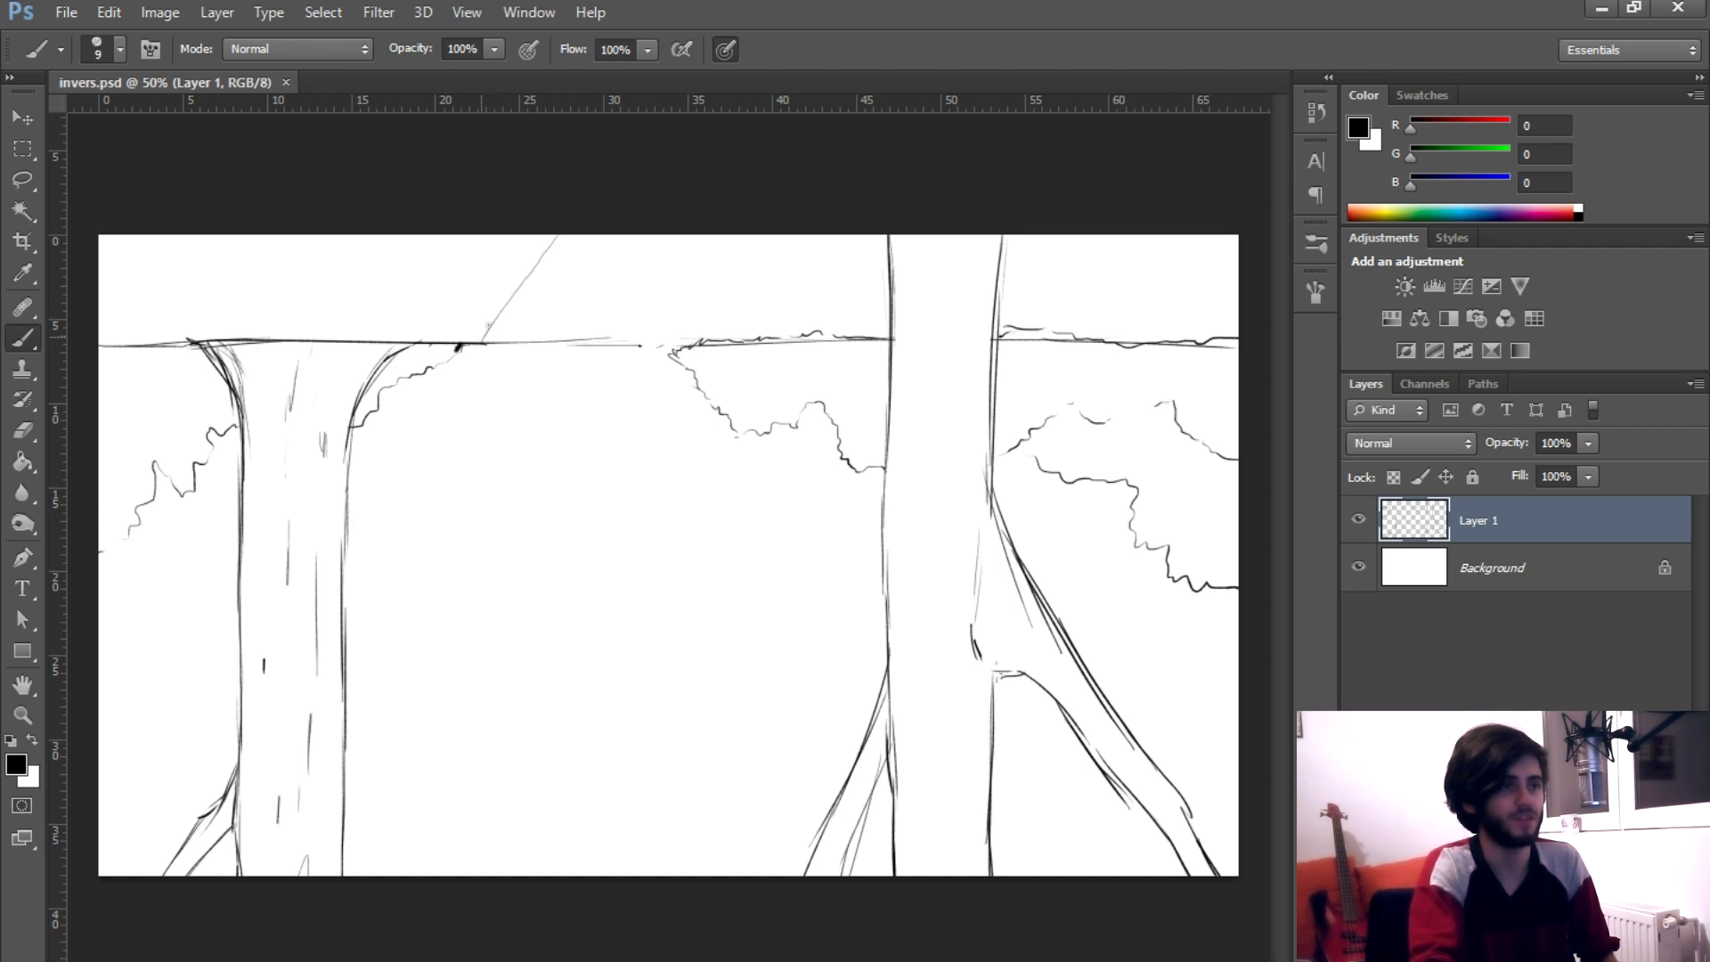
# - Sketch two curved path lines from the ground line to the canvas's top edge, with jagged foliage outlines in both upper corners
pyautogui.moveTo(544, 258); pyautogui.dragTo(558, 235)
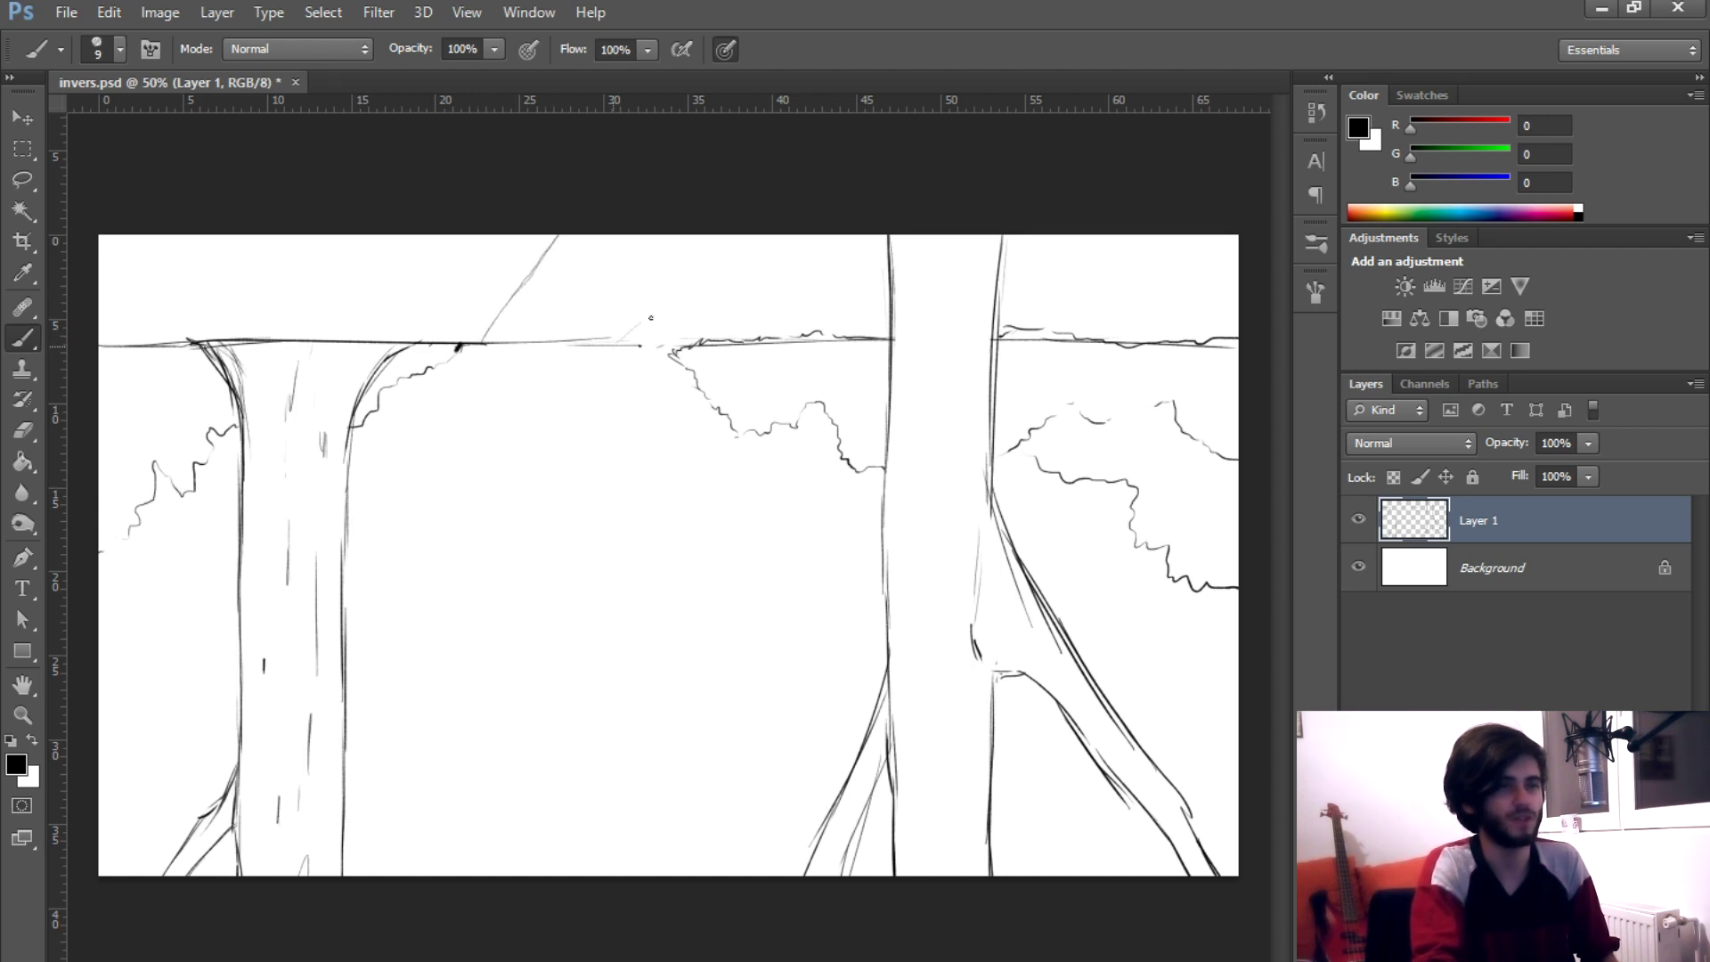
pyautogui.moveTo(608, 344); pyautogui.dragTo(806, 233)
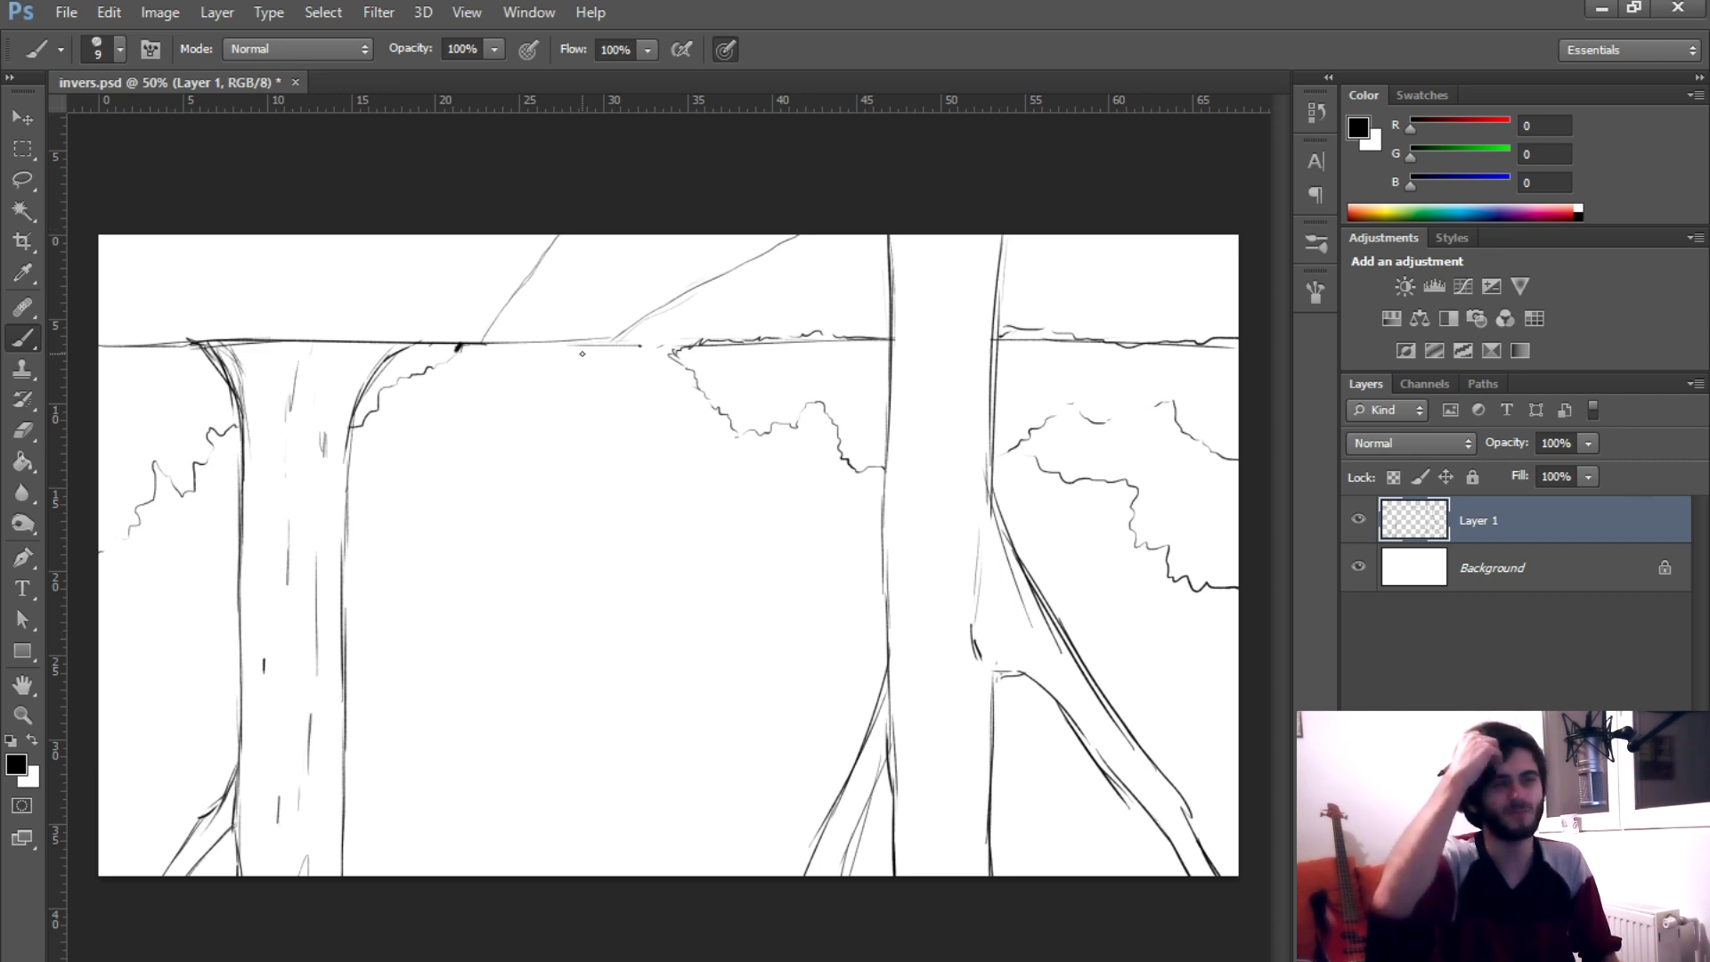
pyautogui.moveTo(347, 235); pyautogui.dragTo(282, 296)
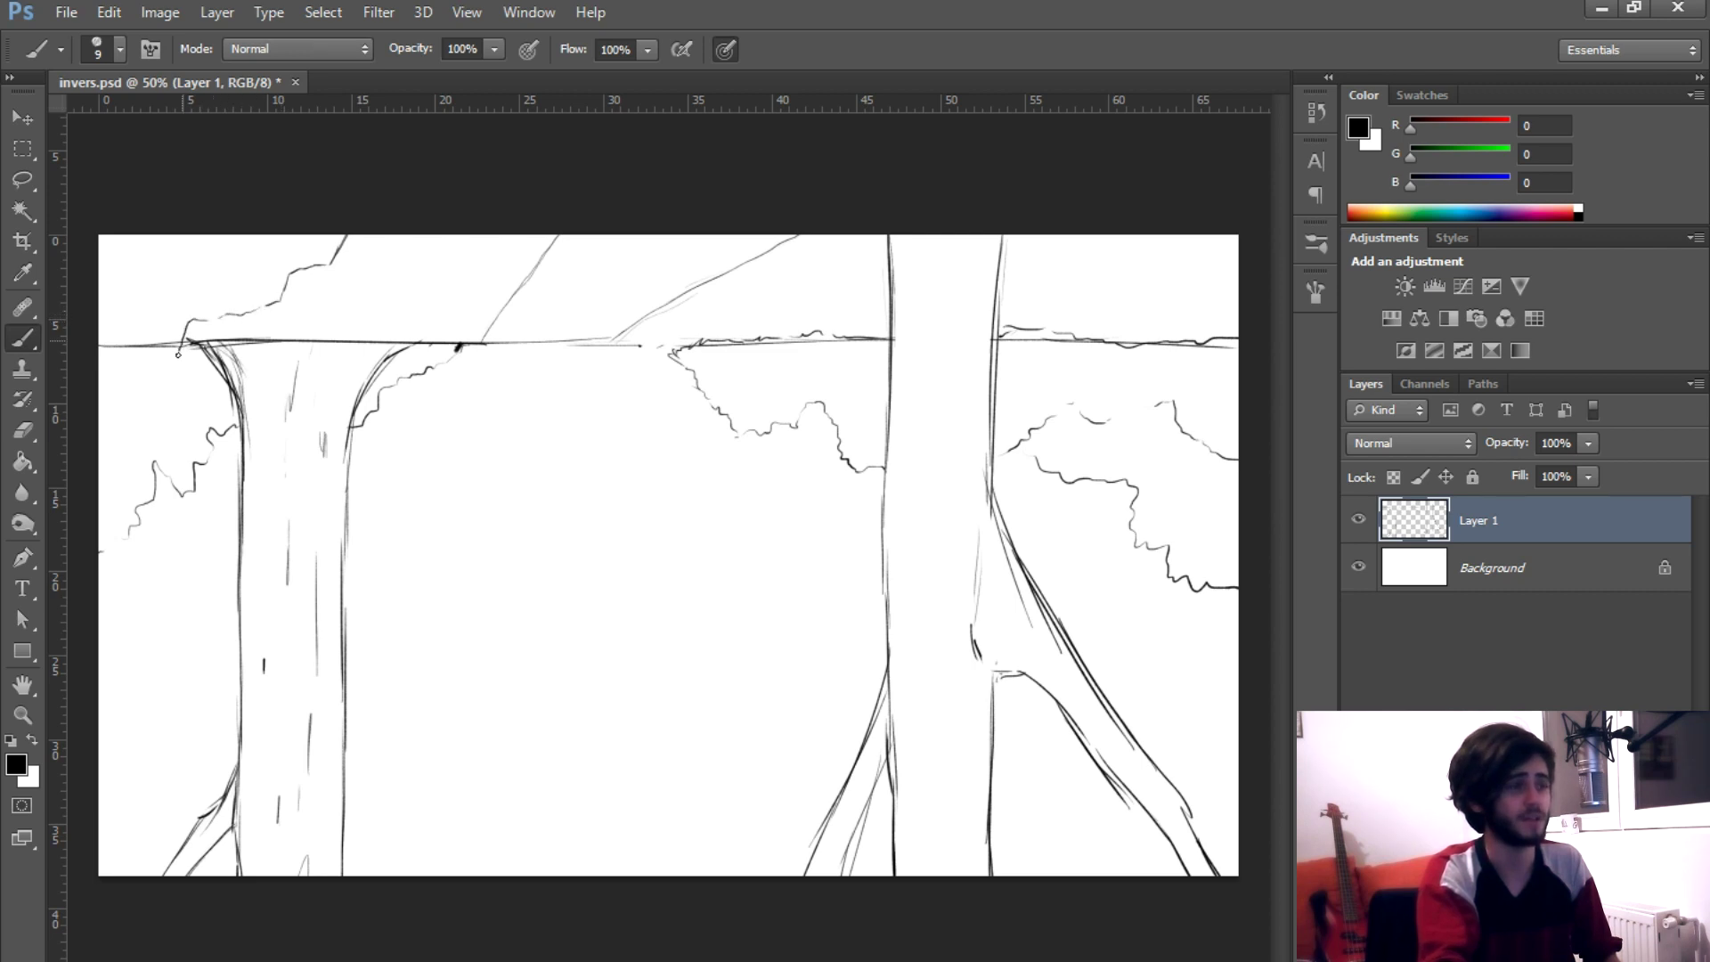
pyautogui.moveTo(104, 385); pyautogui.dragTo(98, 385)
pyautogui.moveTo(1036, 236); pyautogui.dragTo(1238, 304)
pyautogui.moveTo(481, 346); pyautogui.dragTo(588, 236)
pyautogui.moveTo(503, 311); pyautogui.dragTo(600, 233)
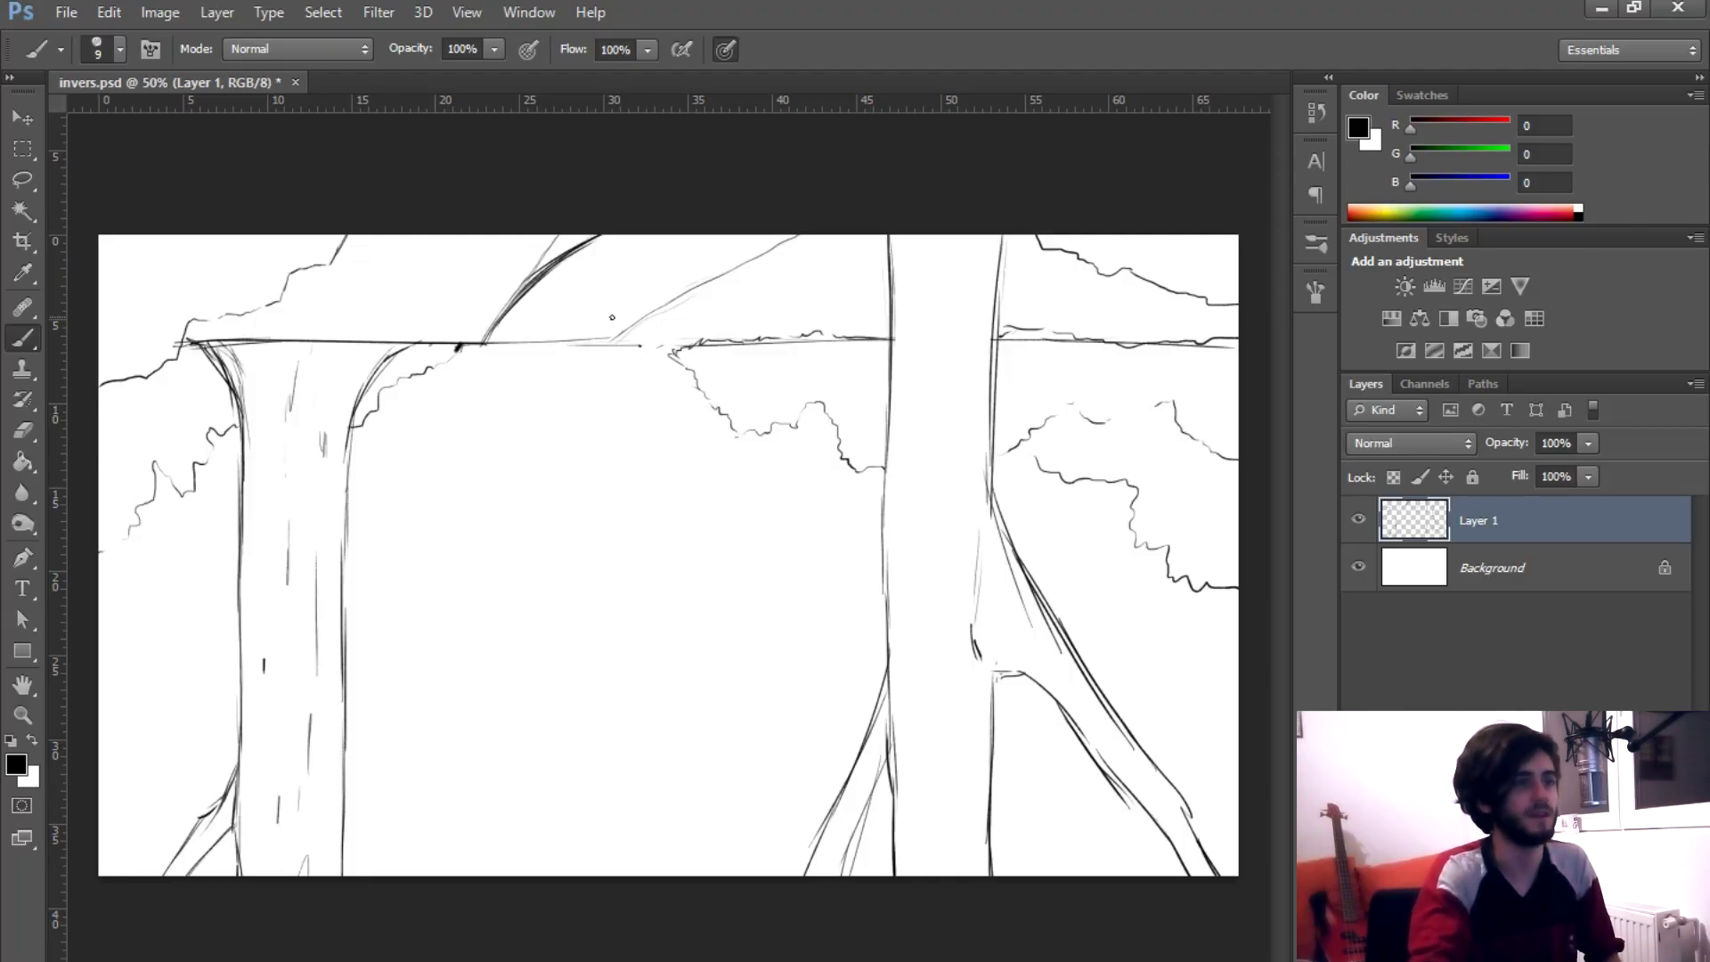
# - Sketch an upside-down house hanging below the ground line, with a pointed gable, a slanted roof and a small rectangular block beside it
pyautogui.moveTo(979, 463); pyautogui.dragTo(917, 538)
pyautogui.moveTo(836, 422); pyautogui.dragTo(886, 522)
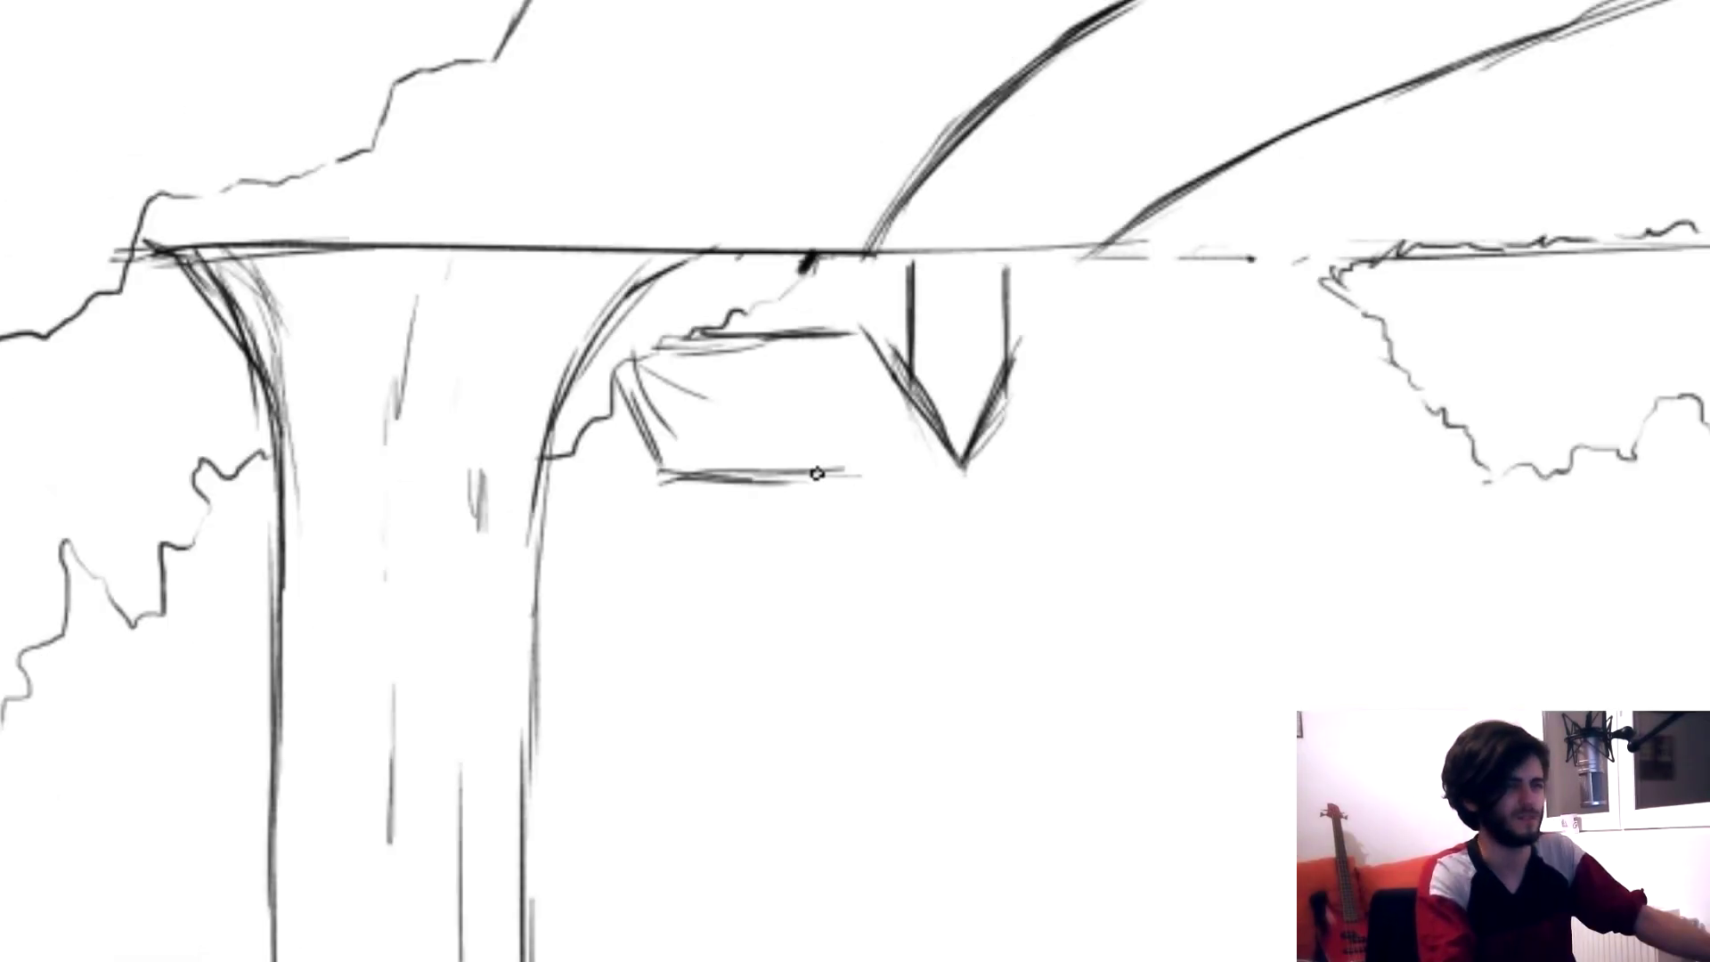
pyautogui.moveTo(810, 477); pyautogui.dragTo(950, 466)
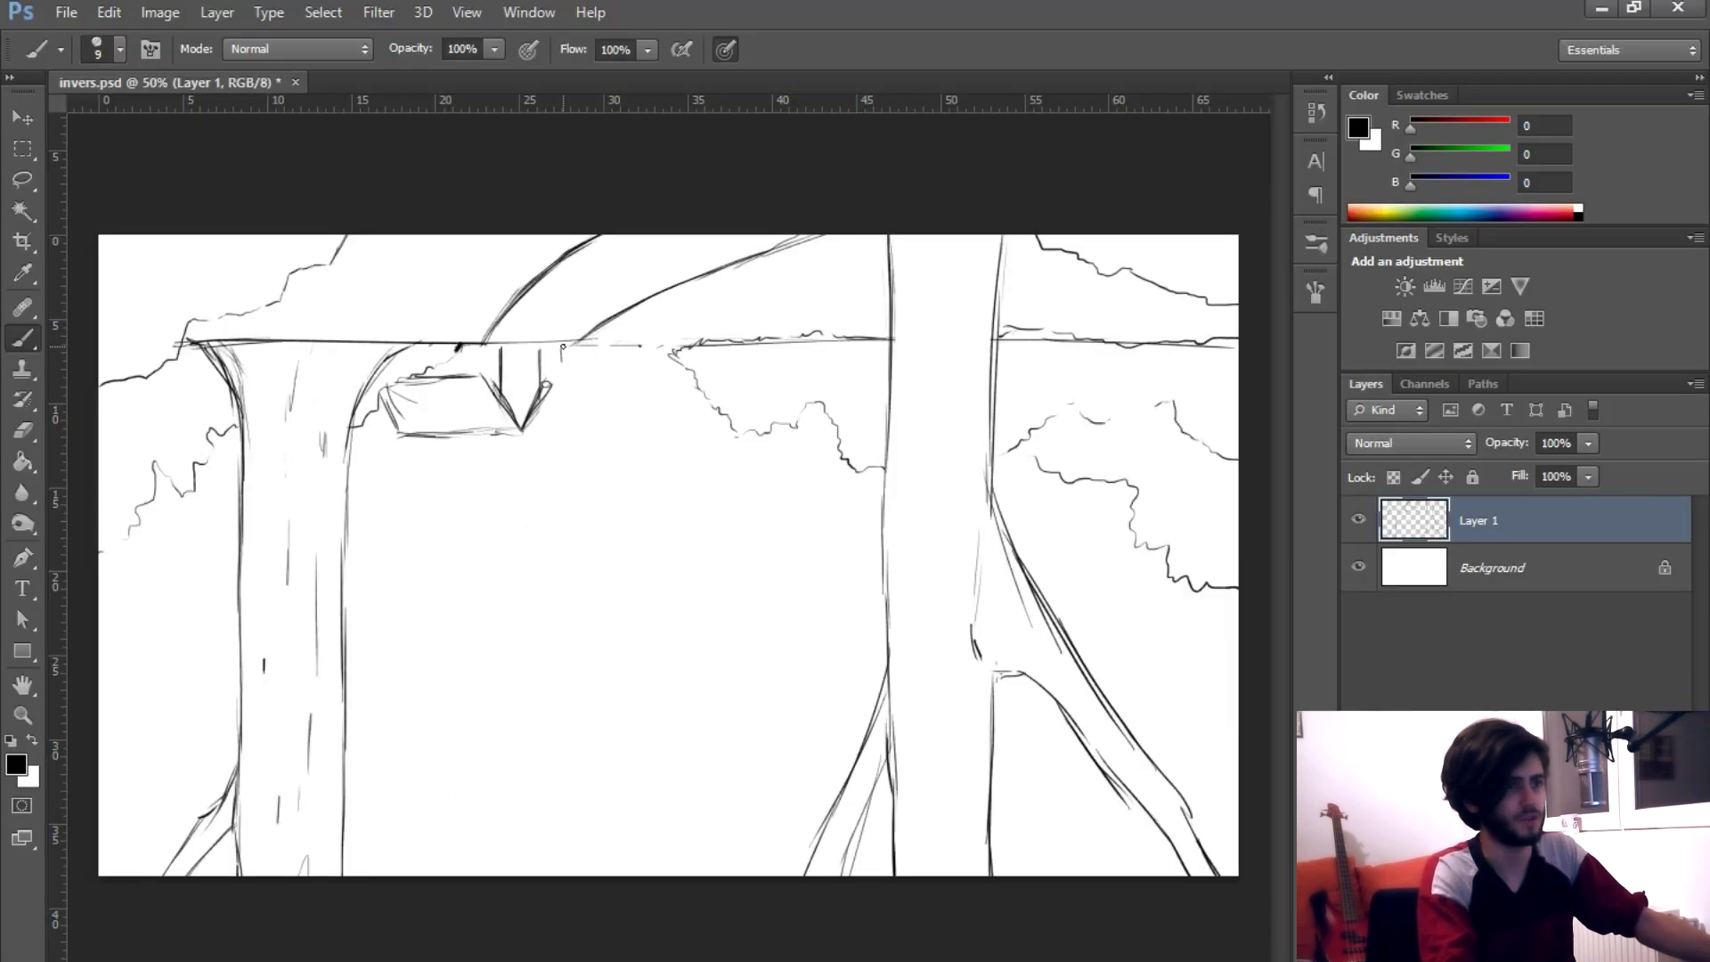
pyautogui.moveTo(562, 368)
pyautogui.mouseDown()
pyautogui.moveTo(627, 365)
pyautogui.moveTo(627, 345)
pyautogui.moveTo(629, 364)
pyautogui.moveTo(573, 363)
pyautogui.mouseUp()
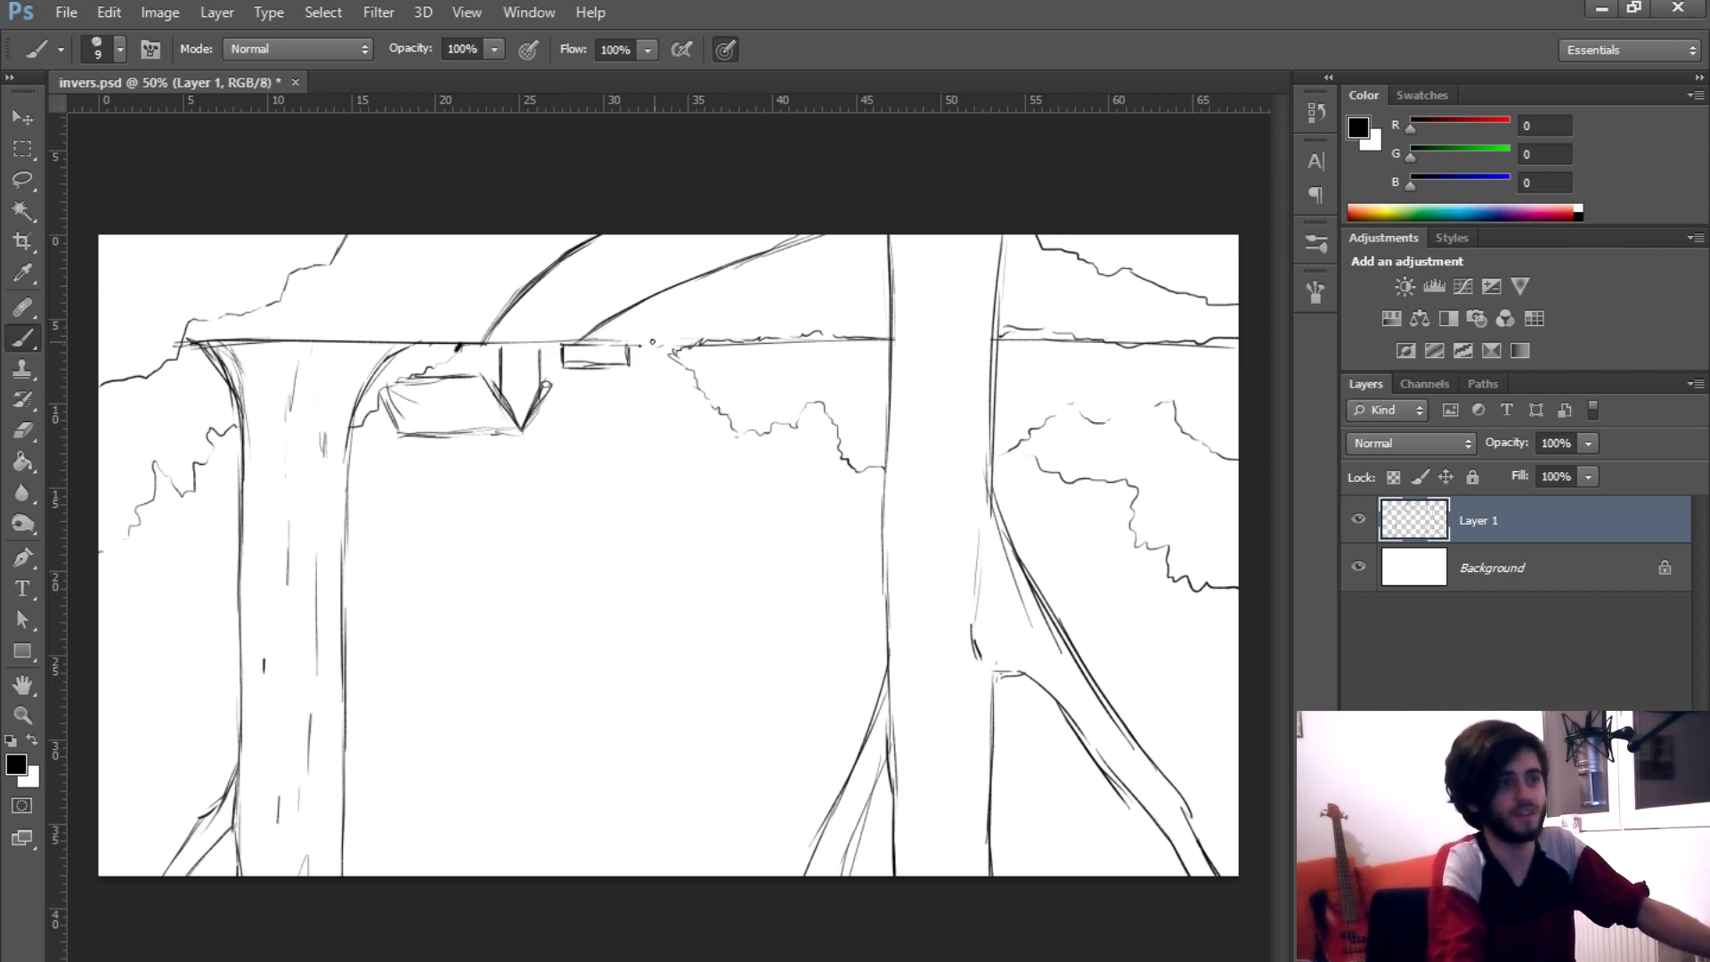
pyautogui.moveTo(558, 371); pyautogui.dragTo(635, 364)
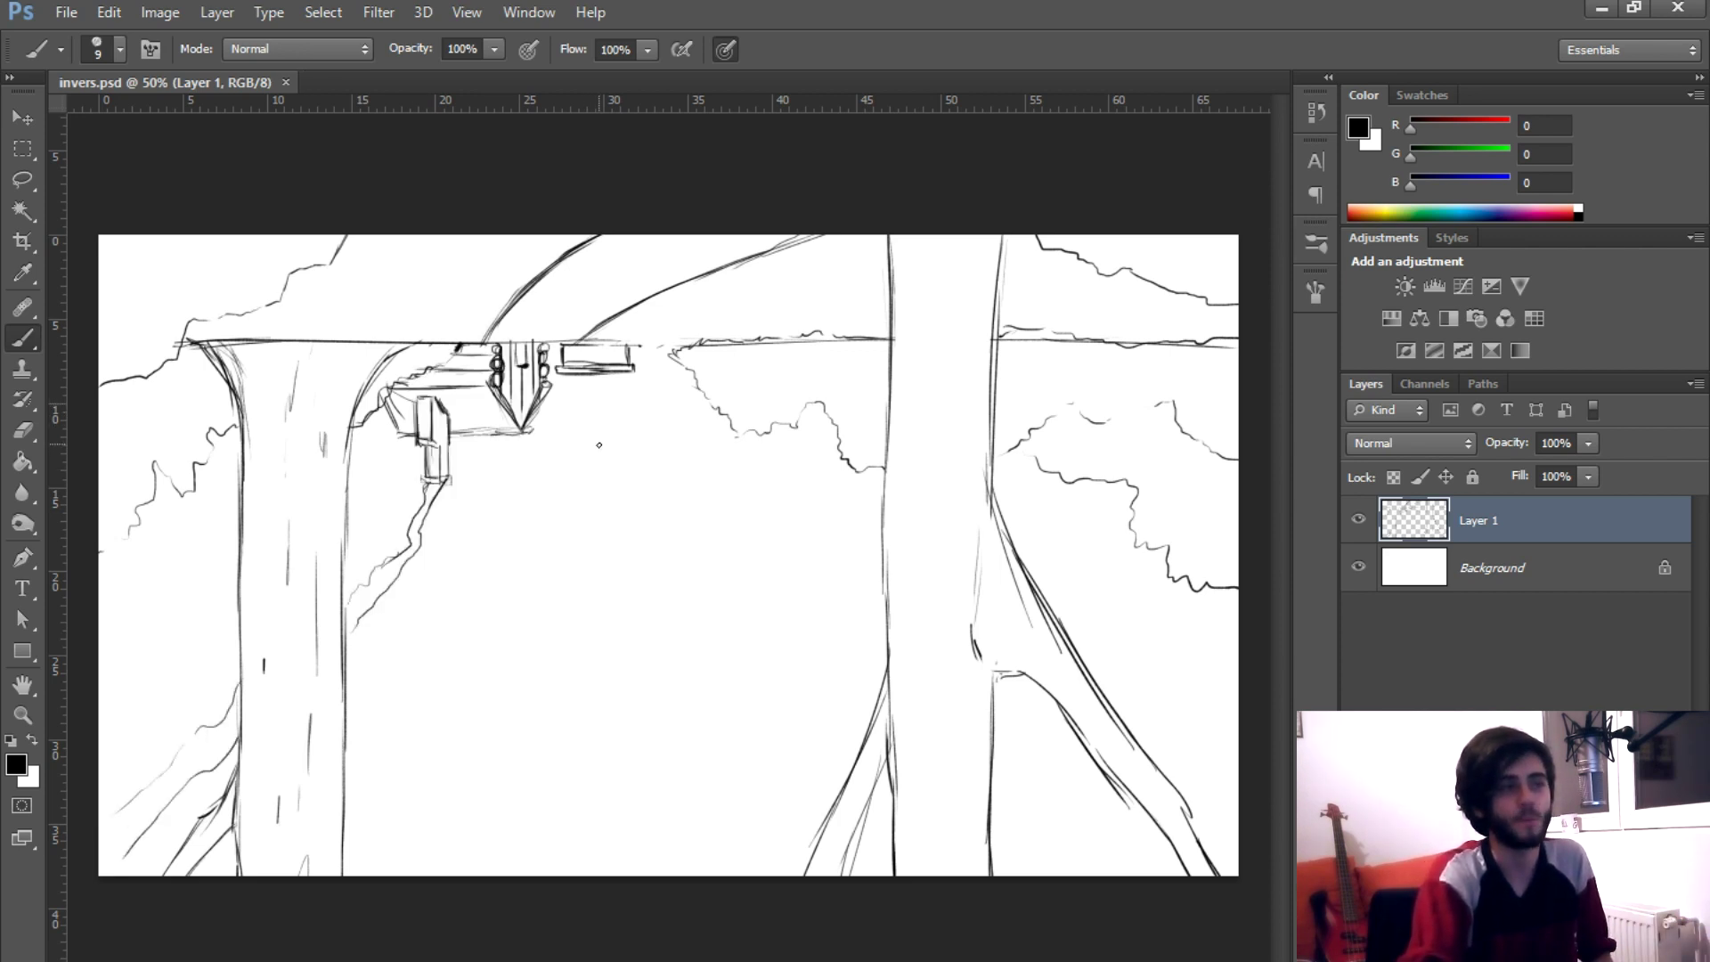
# - Sketch thin background tree trunks and their roots between the house and the second large trunk
pyautogui.moveTo(610, 373)
pyautogui.mouseDown()
pyautogui.moveTo(606, 606)
pyautogui.moveTo(625, 481)
pyautogui.mouseUp()
pyautogui.moveTo(626, 414); pyautogui.dragTo(624, 556)
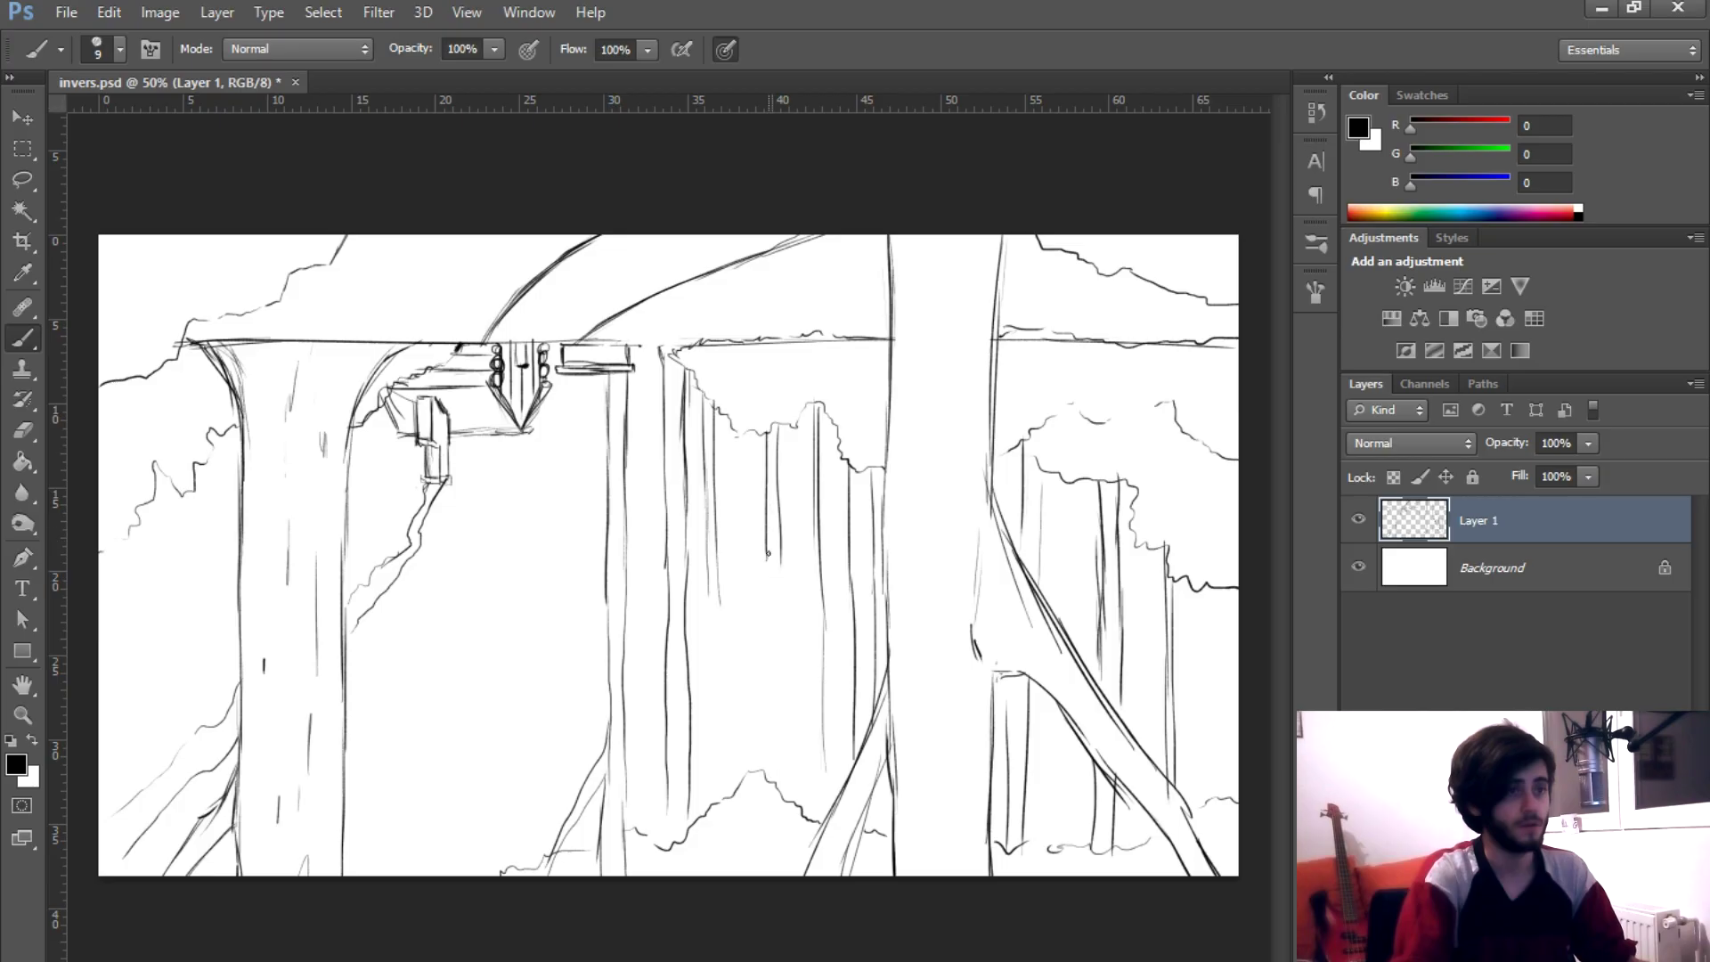
pyautogui.moveTo(767, 534)
pyautogui.mouseDown()
pyautogui.moveTo(770, 823)
pyautogui.moveTo(782, 560)
pyautogui.moveTo(775, 771)
pyautogui.mouseUp()
pyautogui.moveTo(790, 768)
pyautogui.mouseDown()
pyautogui.moveTo(765, 720)
pyautogui.moveTo(780, 791)
pyautogui.mouseUp()
pyautogui.moveTo(725, 596)
pyautogui.mouseDown()
pyautogui.moveTo(750, 653)
pyautogui.moveTo(724, 609)
pyautogui.moveTo(730, 790)
pyautogui.mouseUp()
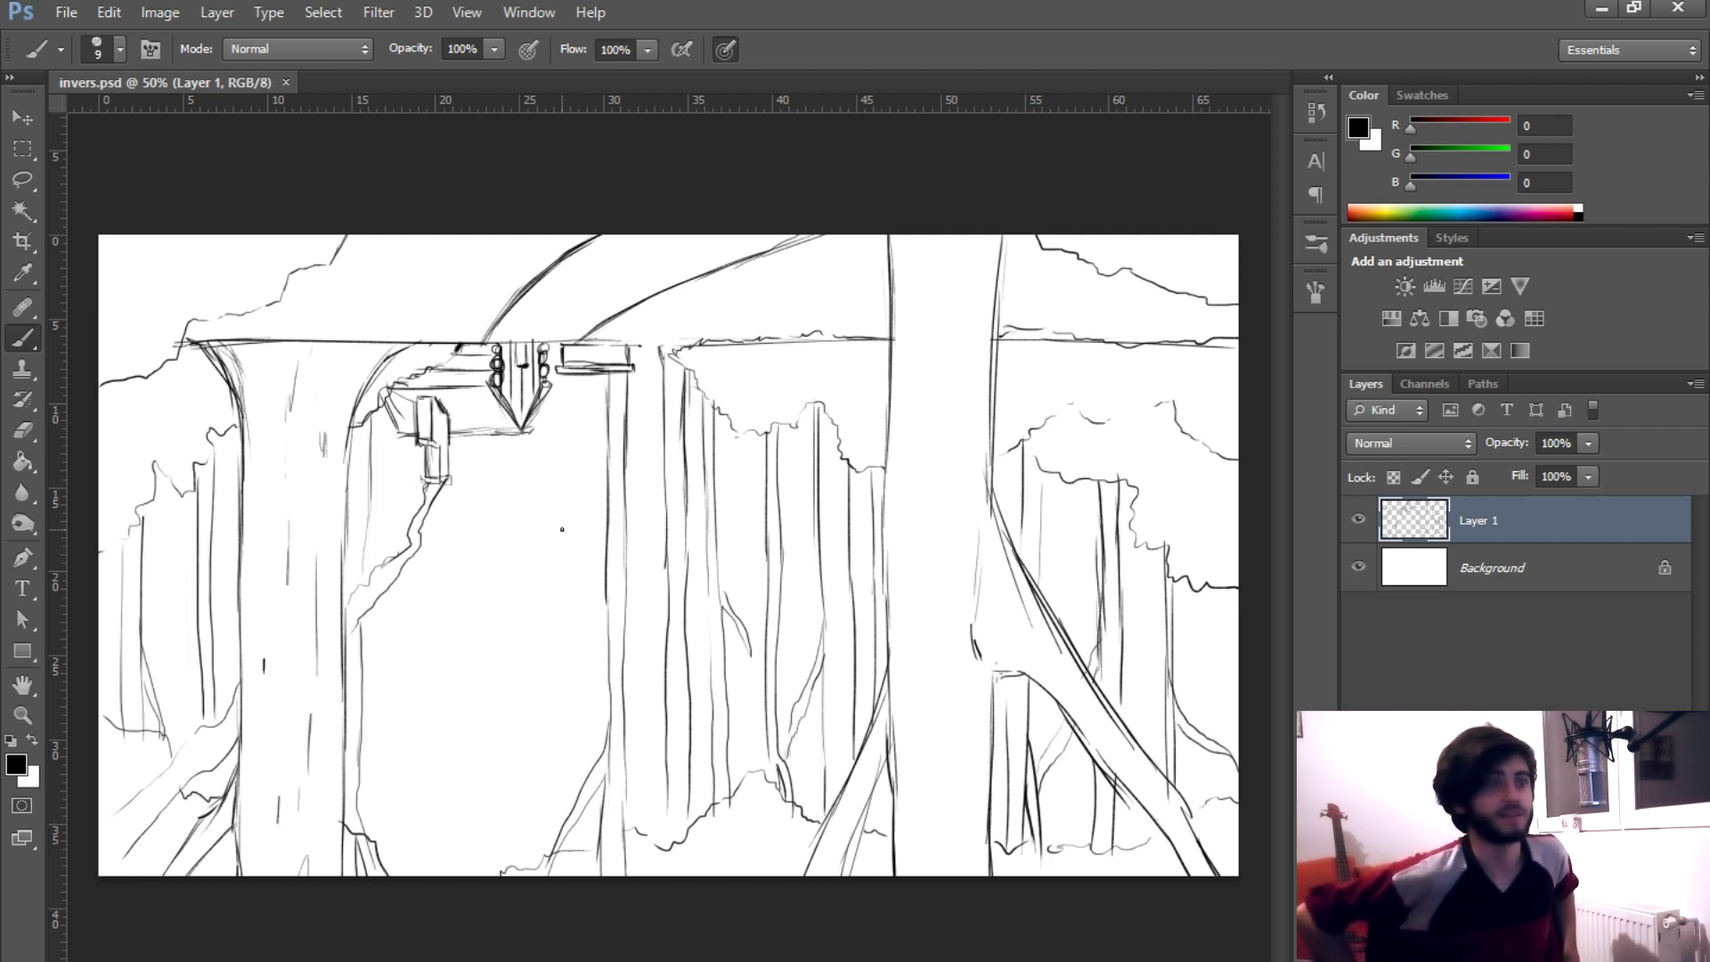
# - Sketch a purple mountain ridgeline with inner ridges across the background on a new layer named munti
pyautogui.moveTo(746, 523)
pyautogui.mouseDown()
pyautogui.moveTo(866, 592)
pyautogui.moveTo(1033, 494)
pyautogui.moveTo(1085, 507)
pyautogui.moveTo(1057, 499)
pyautogui.mouseUp()
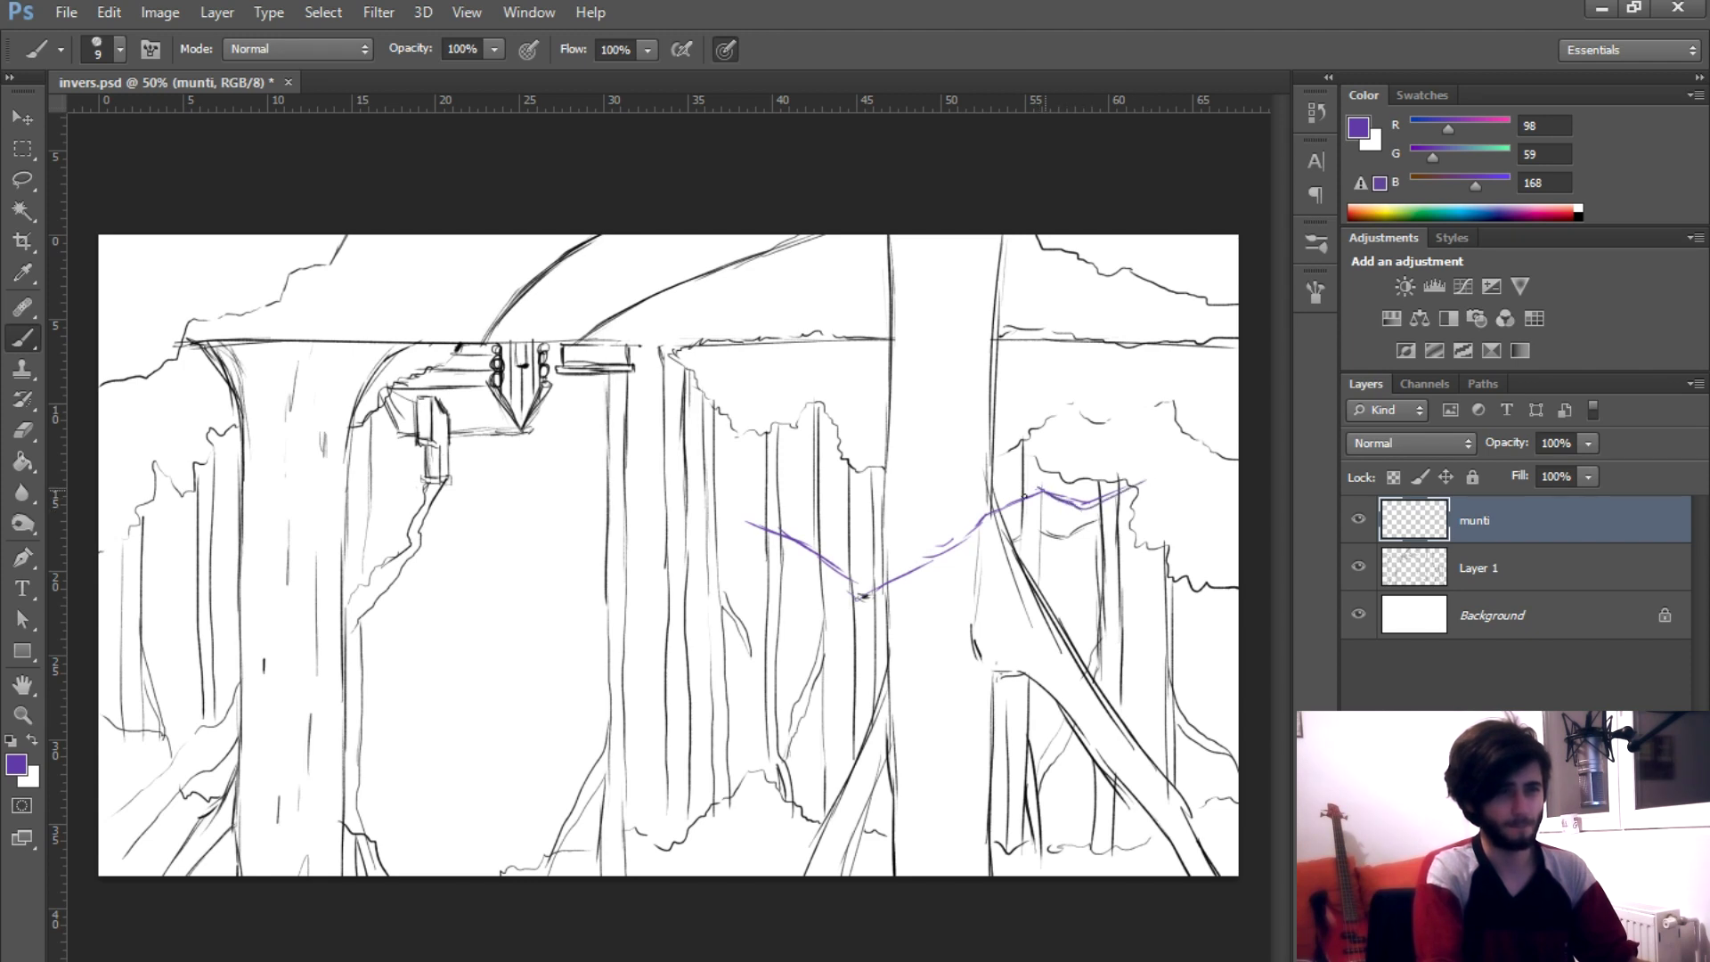
pyautogui.moveTo(916, 566); pyautogui.dragTo(858, 588)
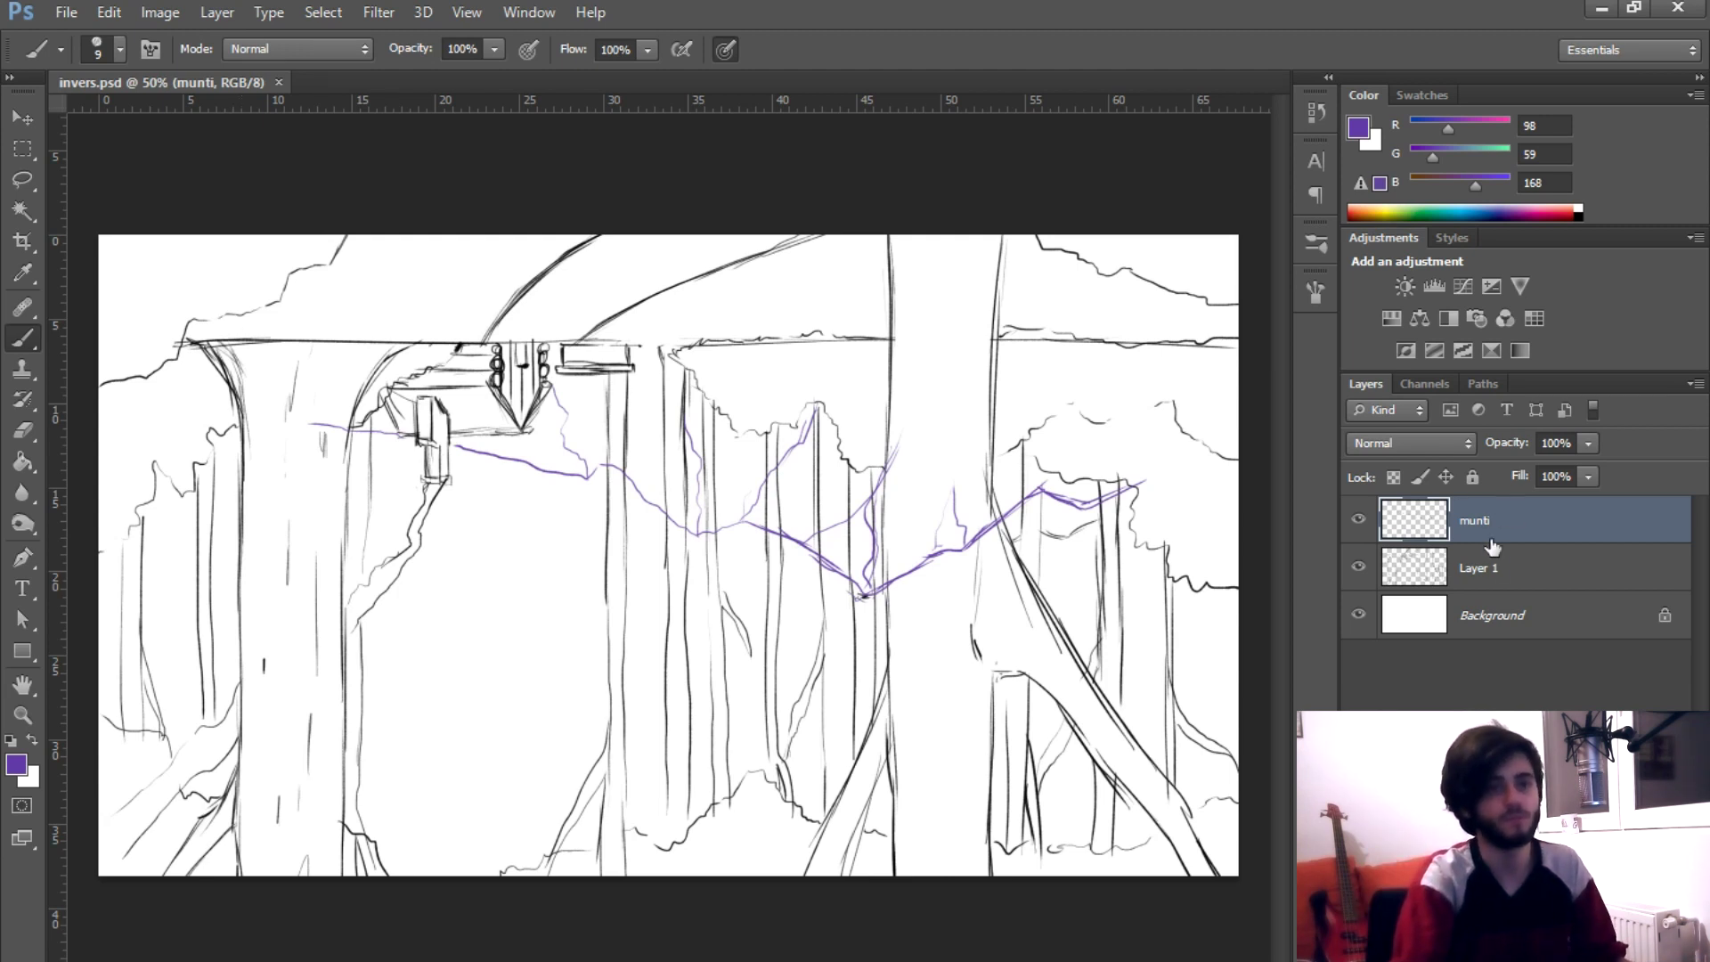
# - Fade the munti and Layer 1 sketch layers and add a new layer named linii above them
pyautogui.keyDown('shift'); pyautogui.click(1520, 563); pyautogui.keyUp('shift')
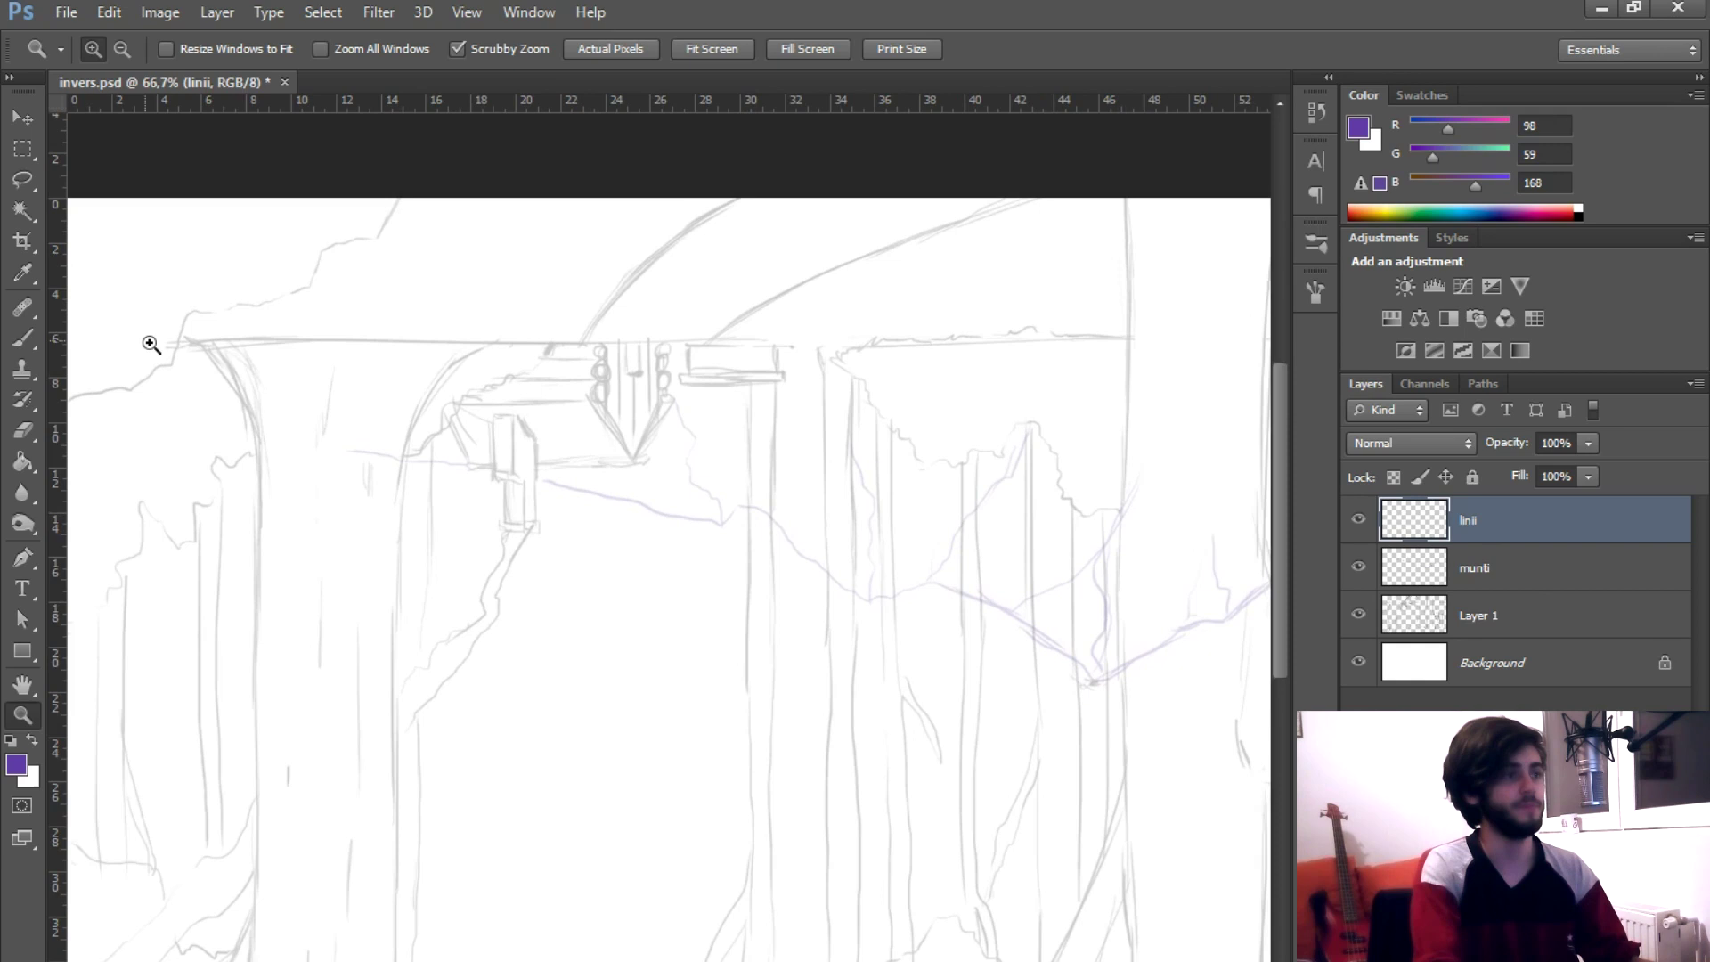
pyautogui.click(164, 393)
pyautogui.click(393, 382)
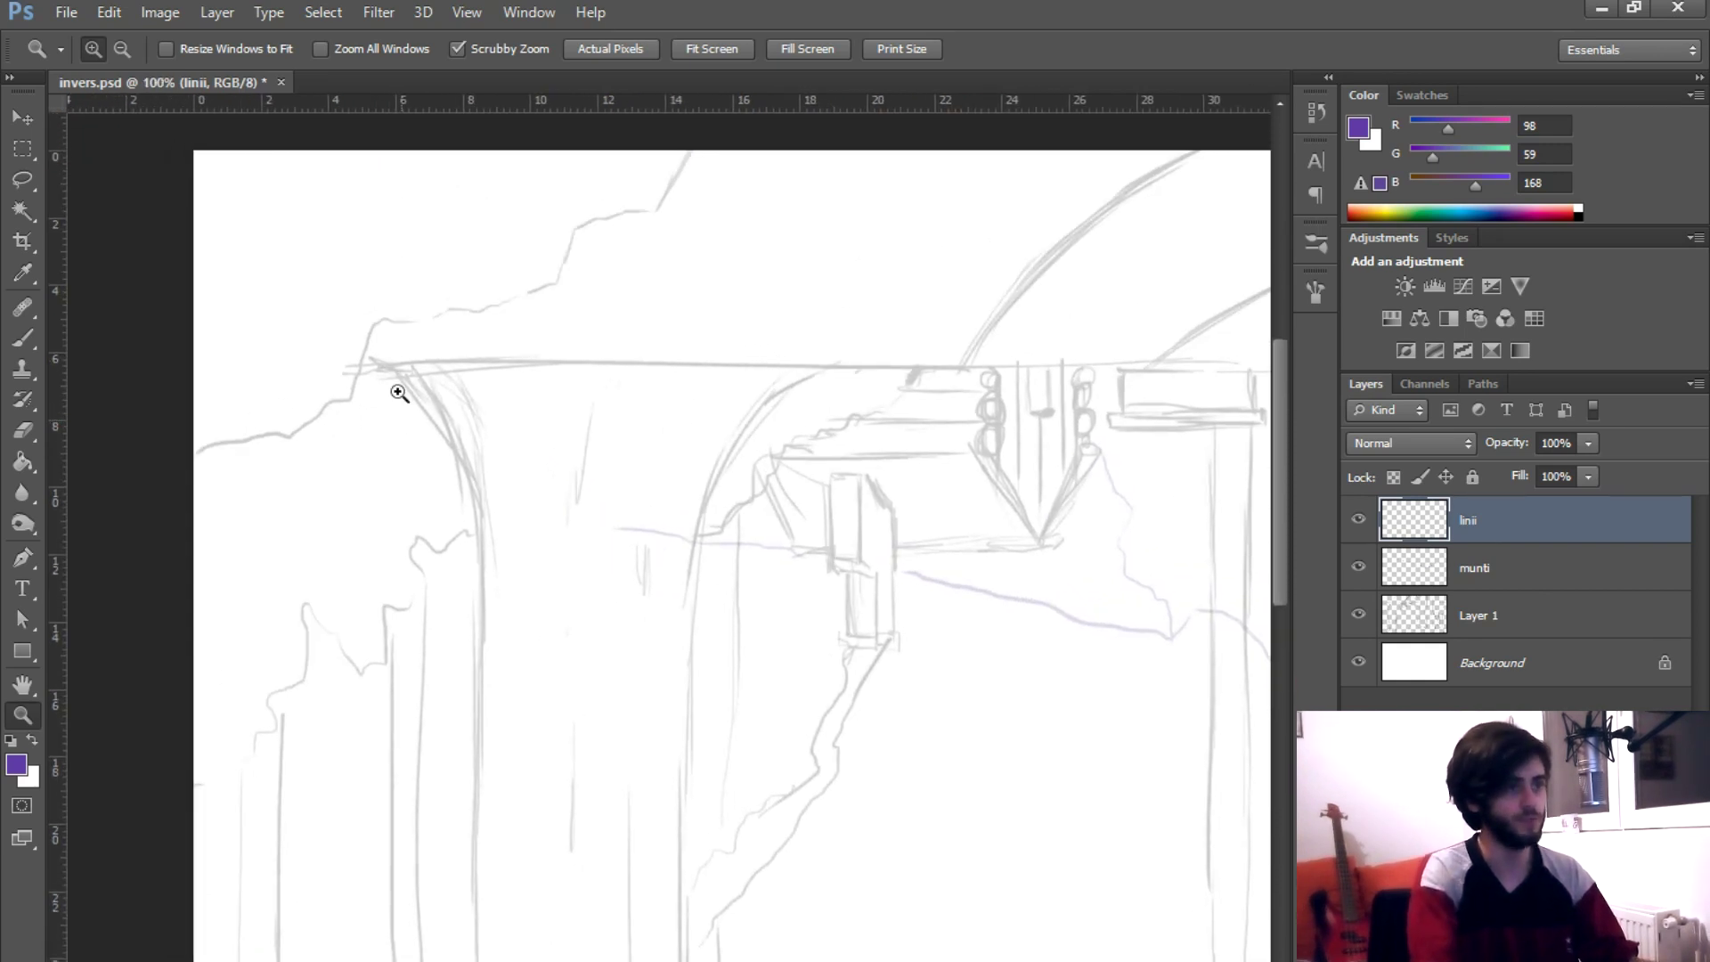
pyautogui.click(339, 332)
pyautogui.moveTo(196, 456)
pyautogui.mouseDown()
pyautogui.moveTo(267, 430)
pyautogui.moveTo(316, 465)
pyautogui.mouseUp()
pyautogui.hotkey('ctrl', 'z')
pyautogui.hotkey('ctrl', 'z')
# - Set the foreground colour to black and ink the foliage in both upper corners with outlines and inner branch lines
pyautogui.click(16, 764)
pyautogui.moveTo(1015, 859); pyautogui.dragTo(1149, 961)
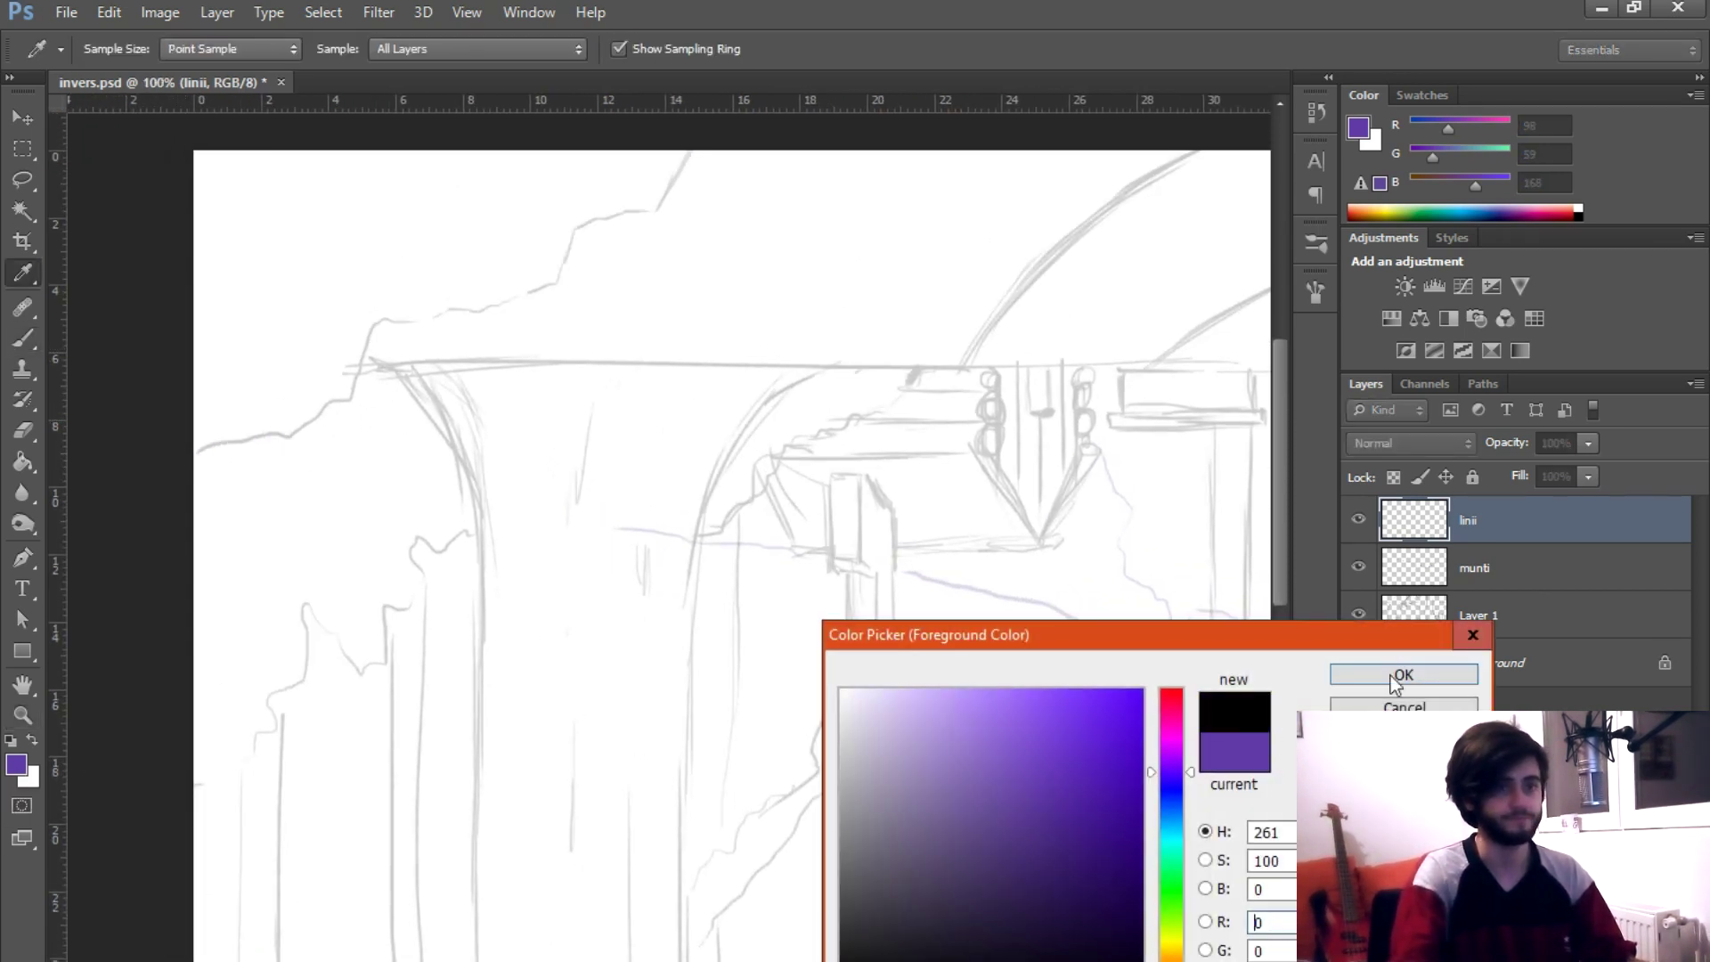
pyautogui.click(1376, 677)
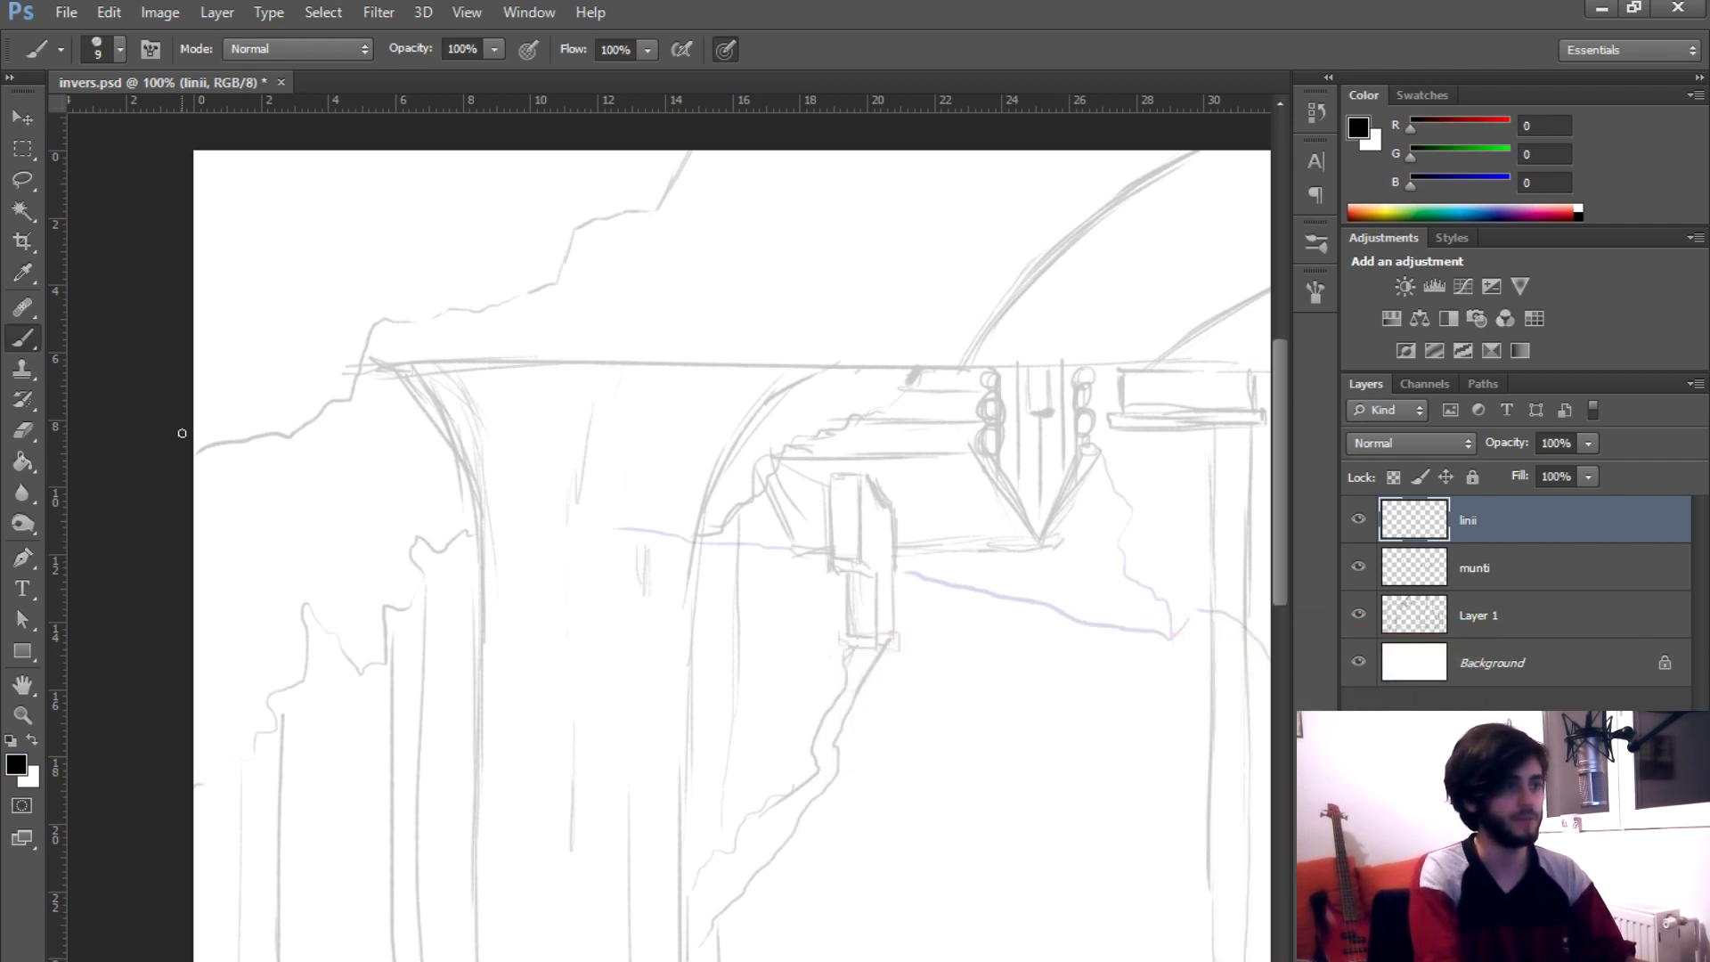
pyautogui.moveTo(184, 461); pyautogui.dragTo(283, 428)
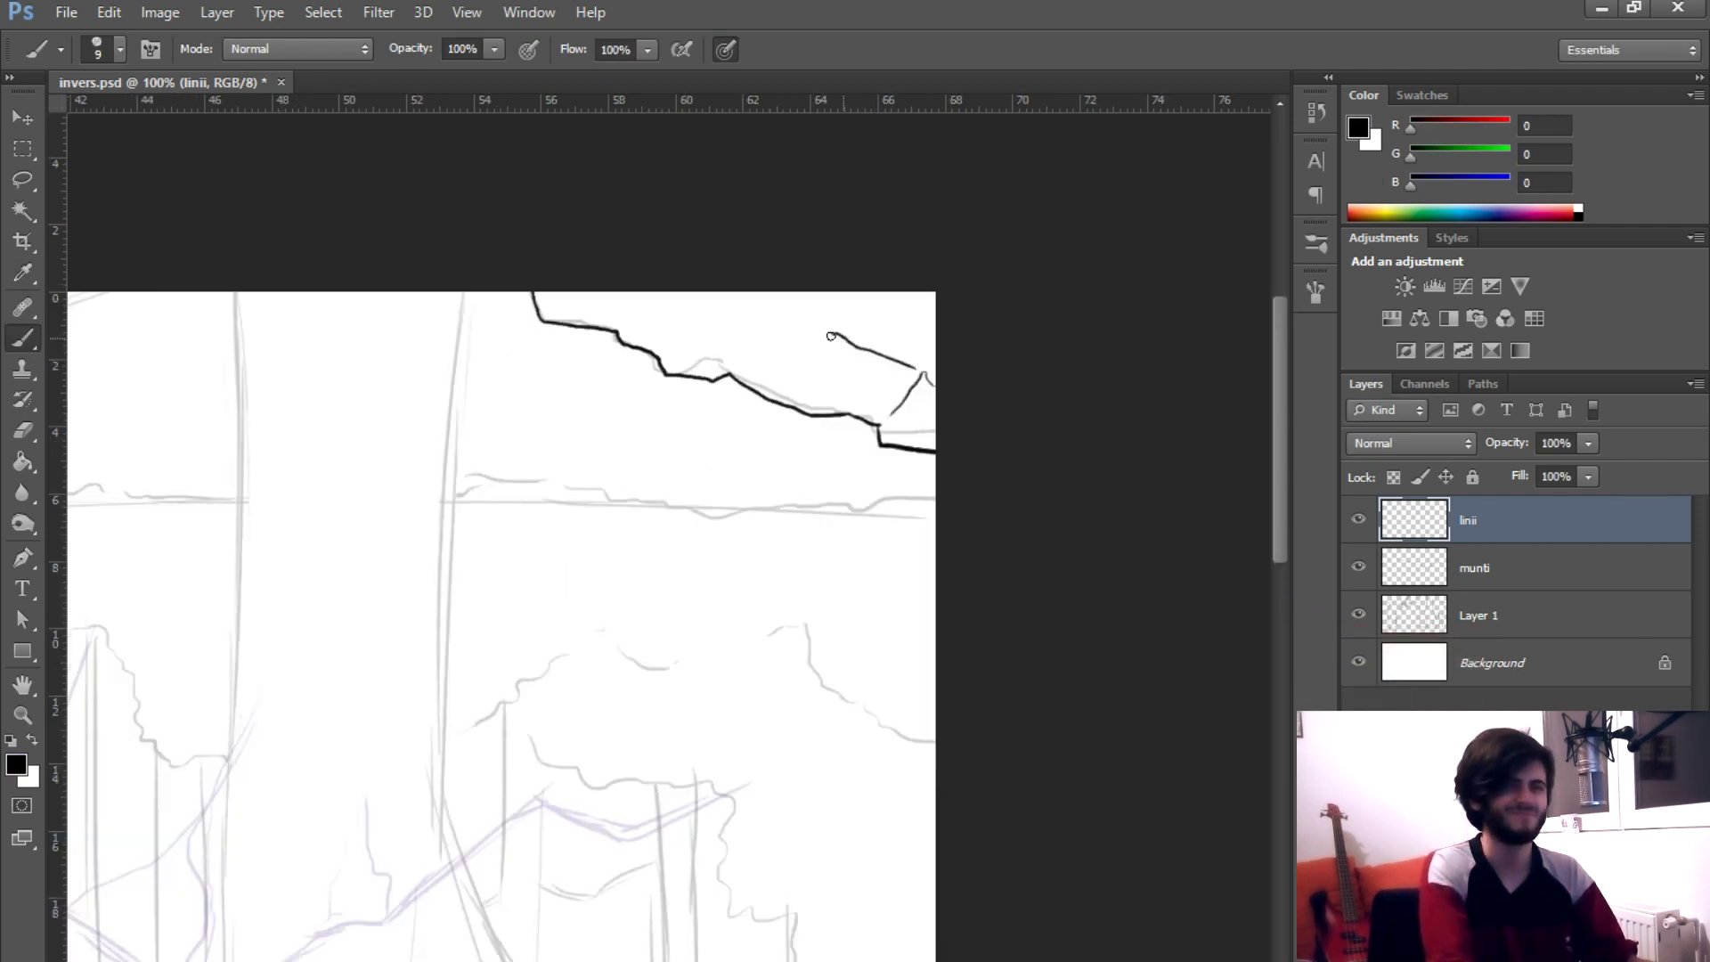
pyautogui.moveTo(831, 335)
pyautogui.mouseDown()
pyautogui.moveTo(791, 326)
pyautogui.moveTo(780, 294)
pyautogui.moveTo(843, 300)
pyautogui.mouseUp()
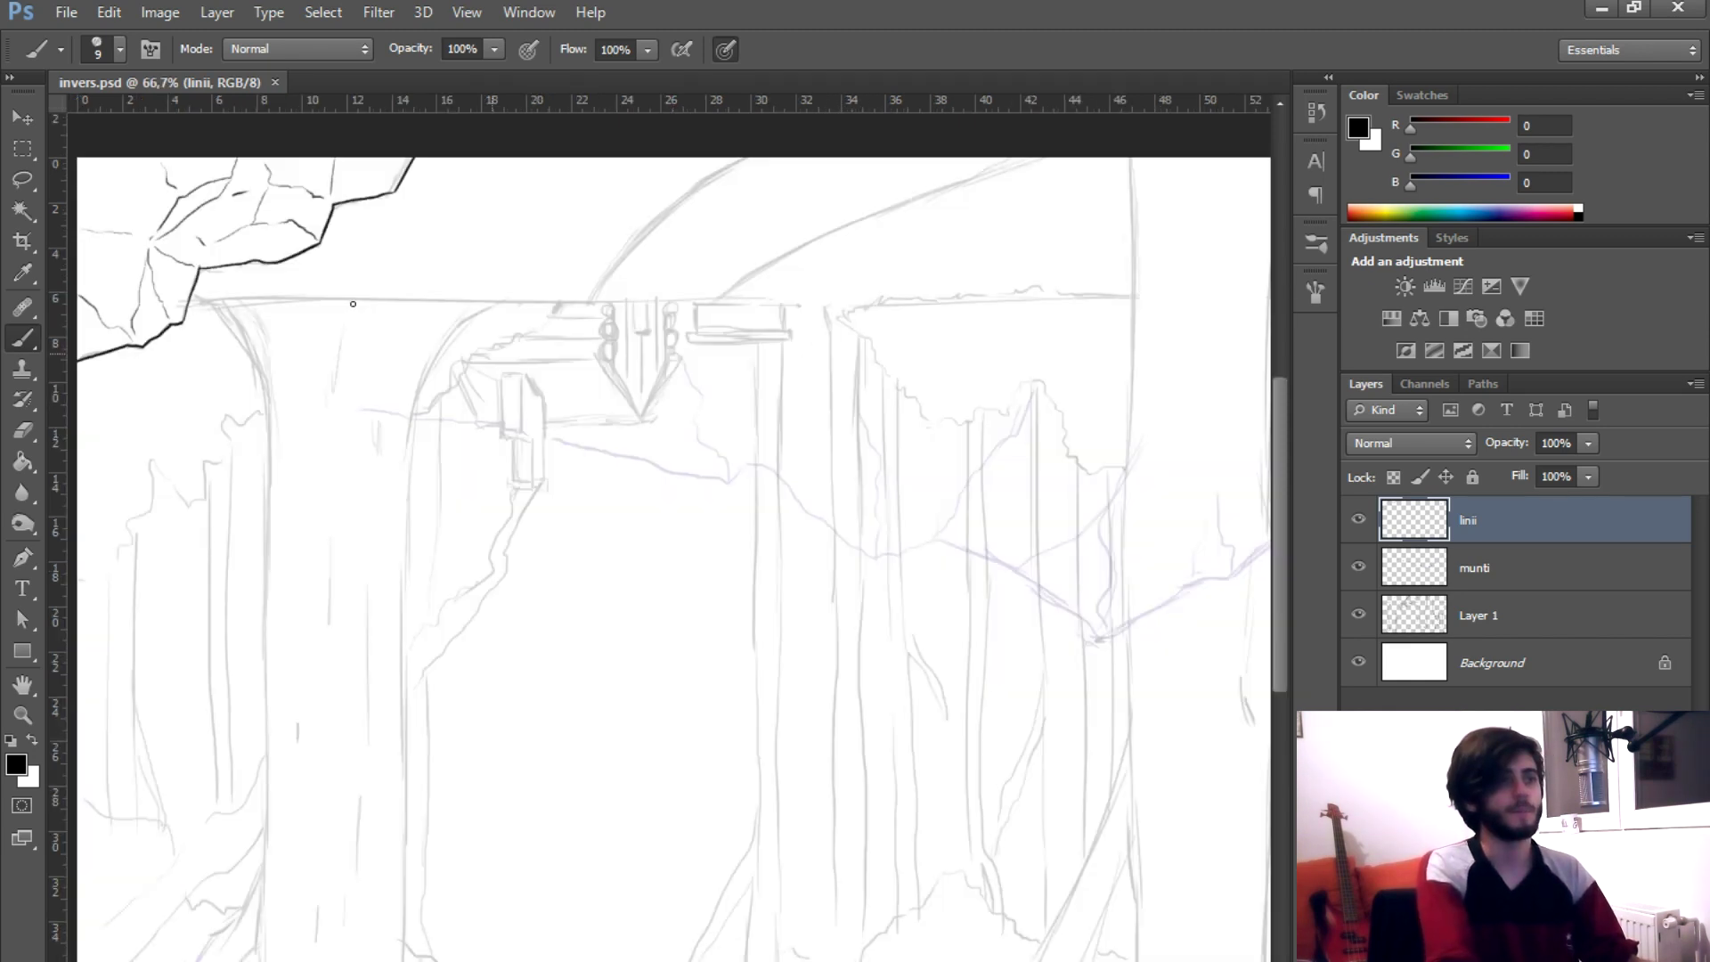
# - Ink the ground line in black from the left trunk across the upside-down house, and save the document
pyautogui.press('z')
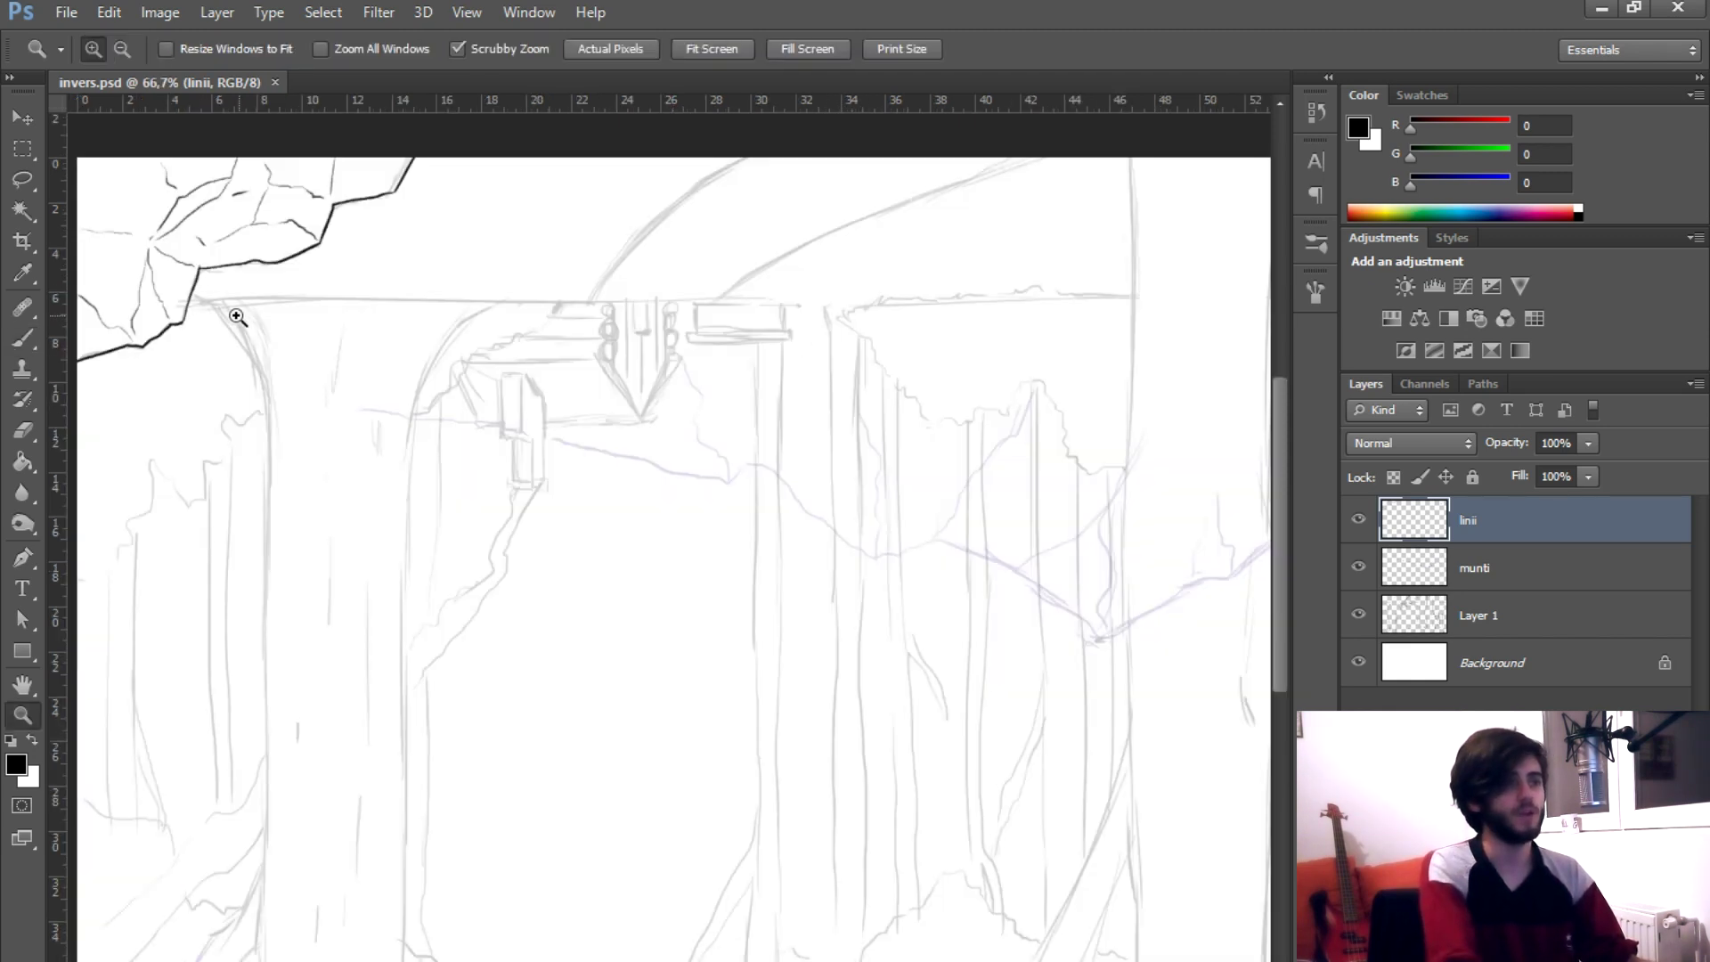
pyautogui.click(238, 317)
pyautogui.press('b')
pyautogui.moveTo(348, 330)
pyautogui.mouseDown()
pyautogui.moveTo(812, 335)
pyautogui.moveTo(616, 352)
pyautogui.moveTo(631, 349)
pyautogui.mouseUp()
pyautogui.hotkey('ctrl', 'r')
pyautogui.moveTo(630, 388)
pyautogui.mouseDown()
pyautogui.moveTo(643, 360)
pyautogui.moveTo(671, 445)
pyautogui.moveTo(643, 374)
pyautogui.moveTo(571, 417)
pyautogui.moveTo(646, 356)
pyautogui.moveTo(559, 353)
pyautogui.moveTo(650, 354)
pyautogui.mouseUp()
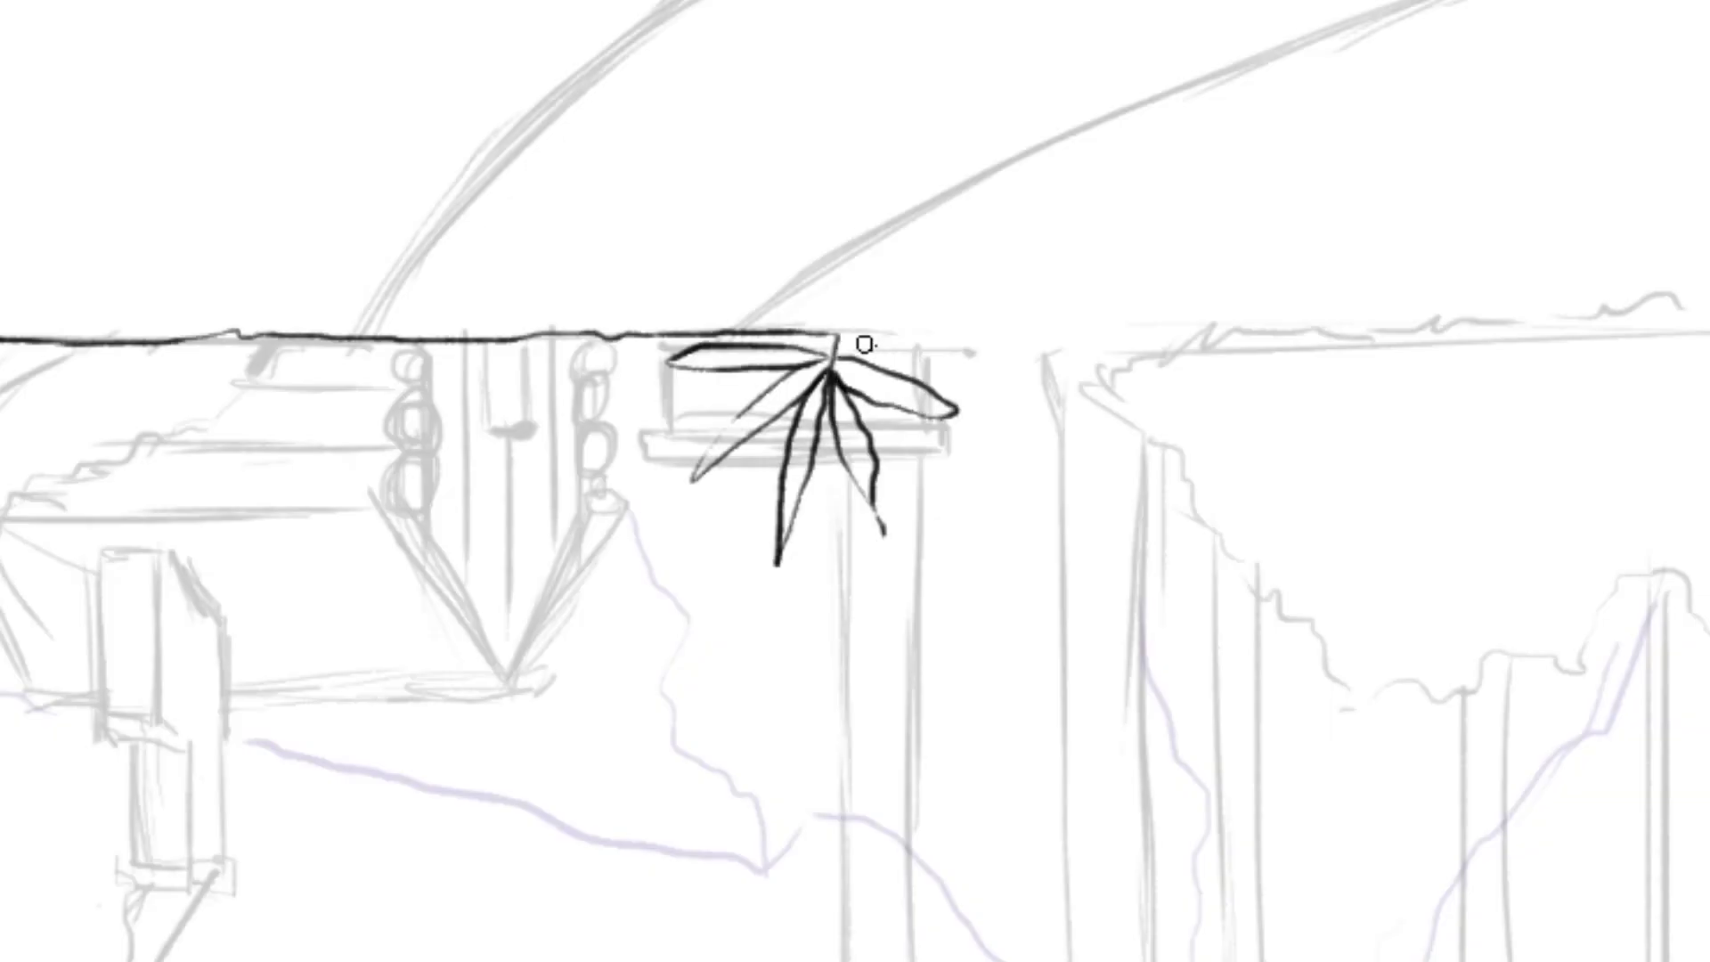
pyautogui.hotkey('ctrl', 's')
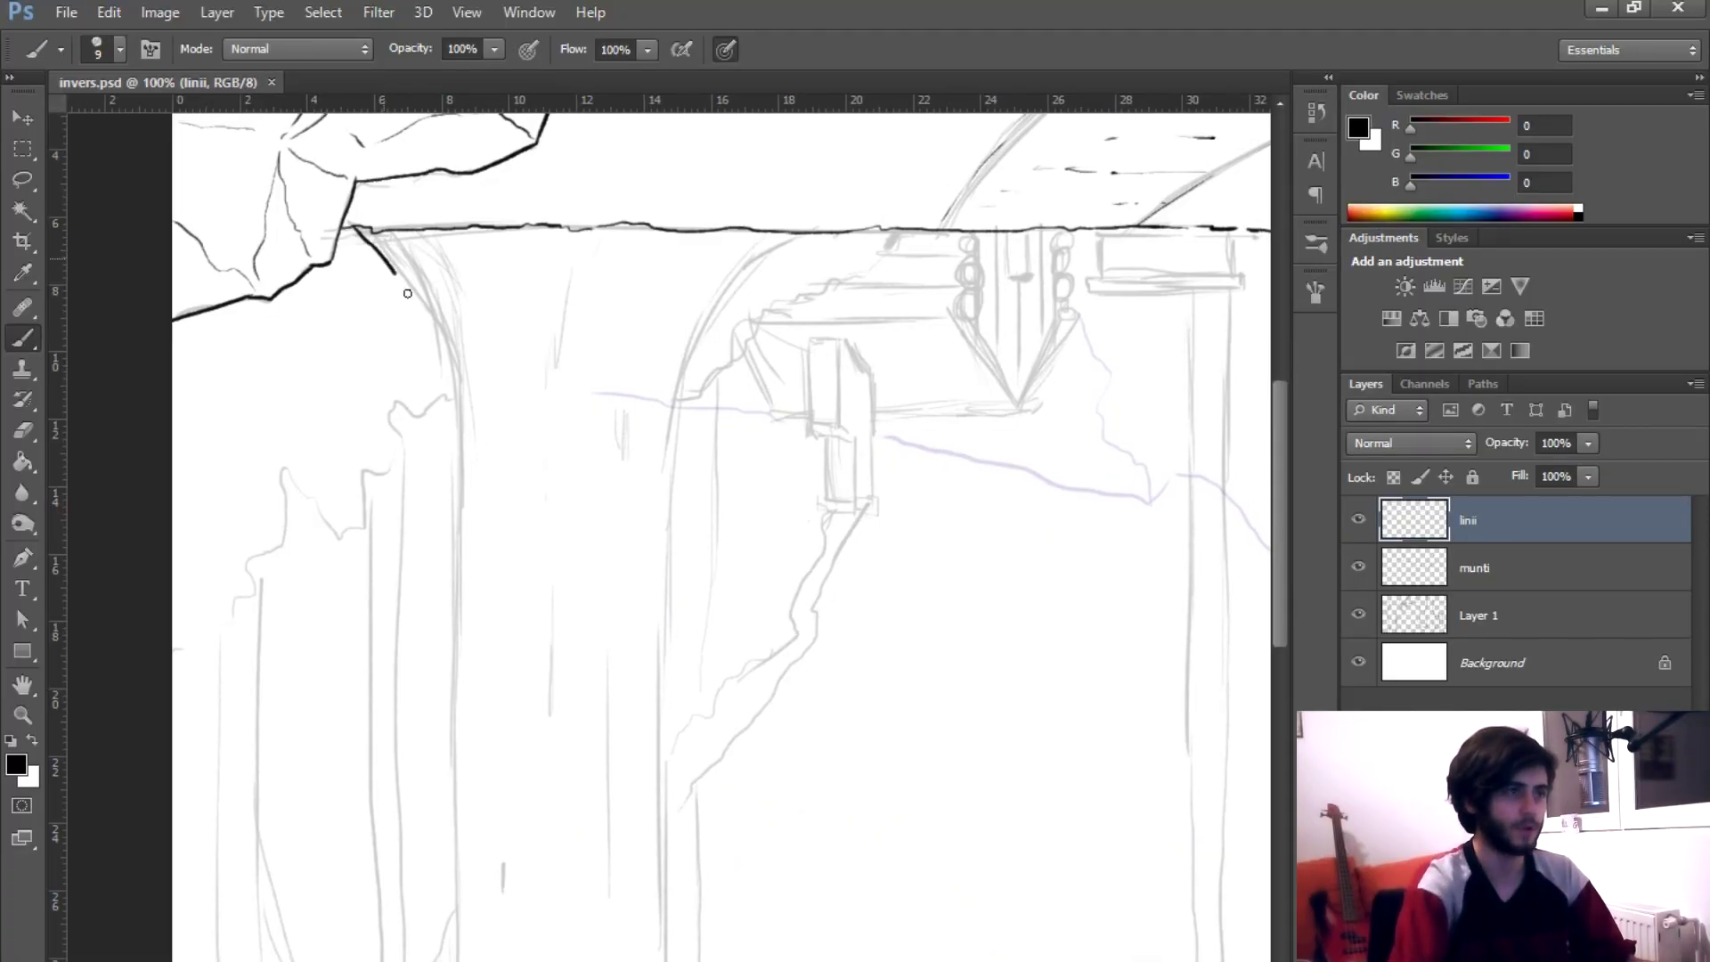
# - Ink the left edge of the big left trunk from the ground line to the canvas bottom, including the slanted root
pyautogui.moveTo(407, 293)
pyautogui.mouseDown()
pyautogui.moveTo(436, 363)
pyautogui.moveTo(446, 540)
pyautogui.mouseUp()
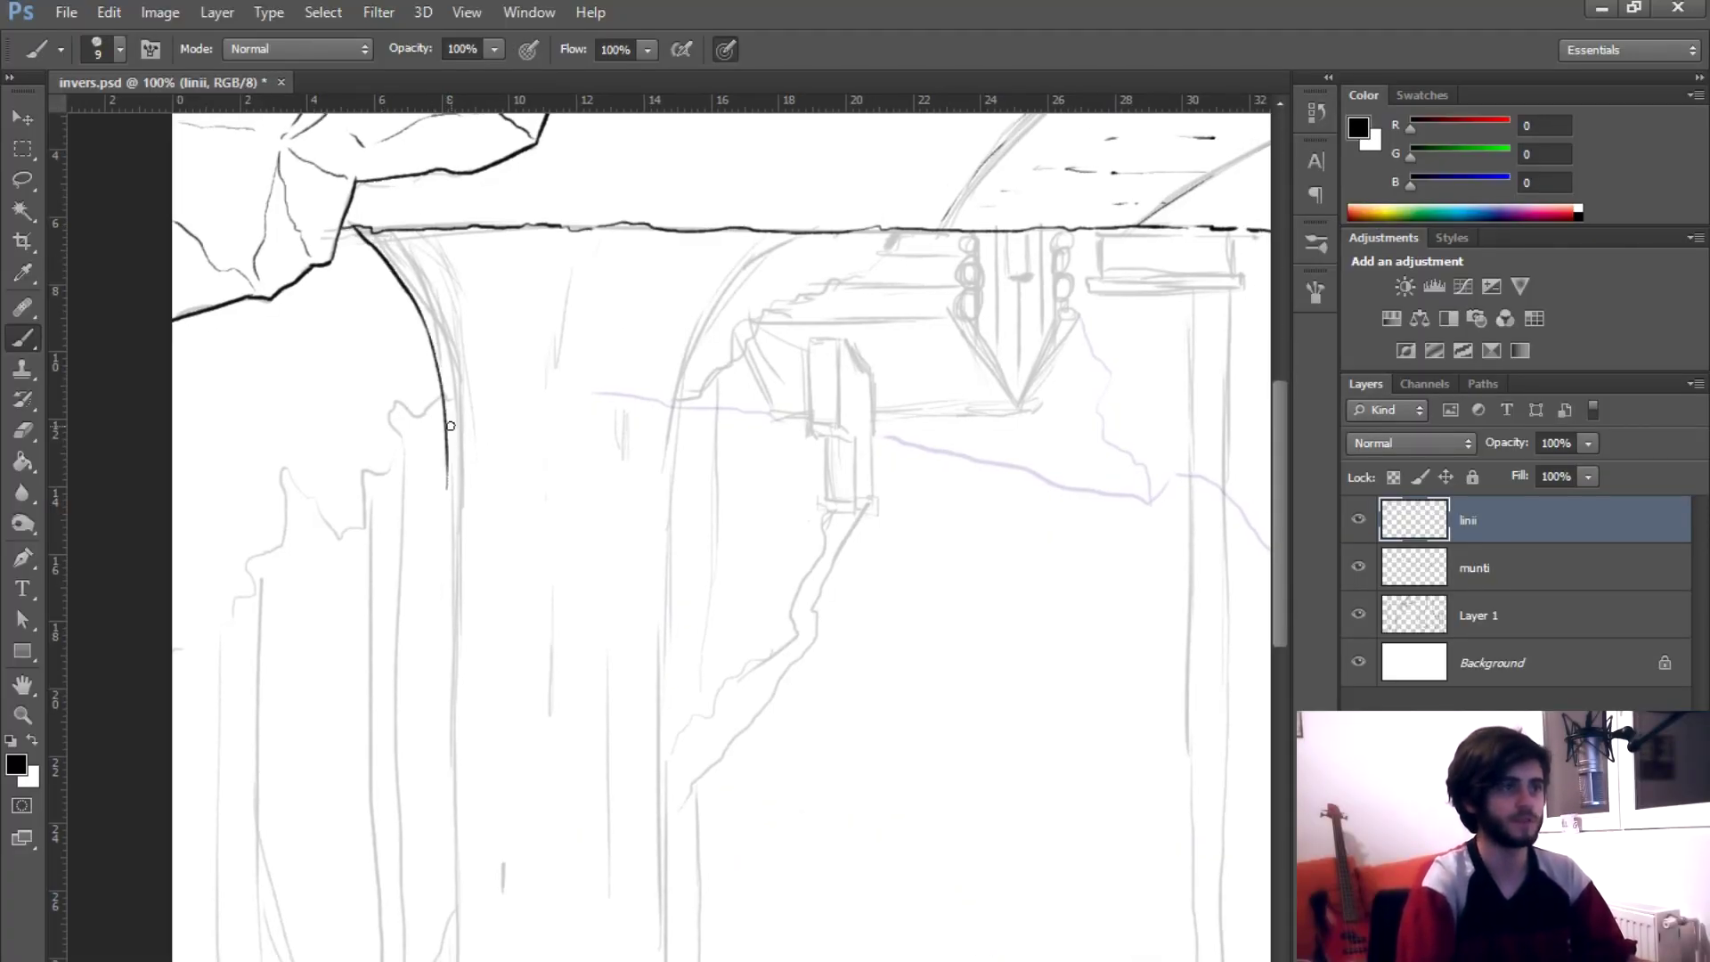
pyautogui.scroll(-4, 452, 429)
pyautogui.moveTo(441, 283); pyautogui.dragTo(445, 757)
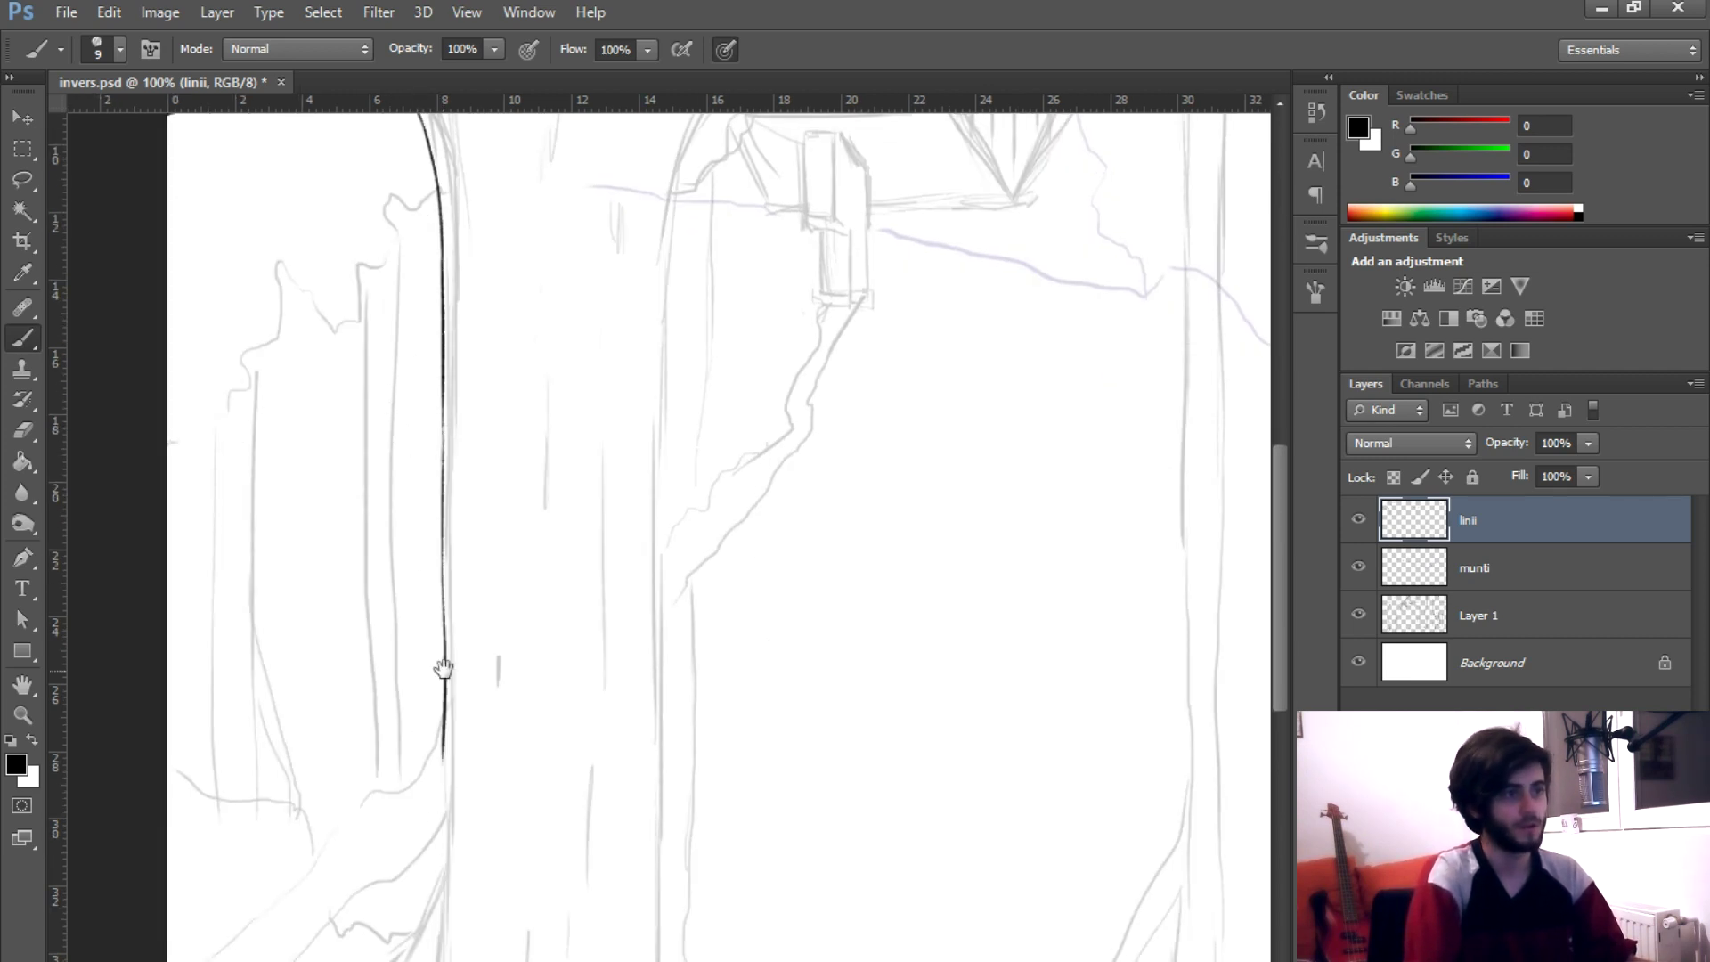
pyautogui.moveTo(431, 671); pyautogui.dragTo(505, 413)
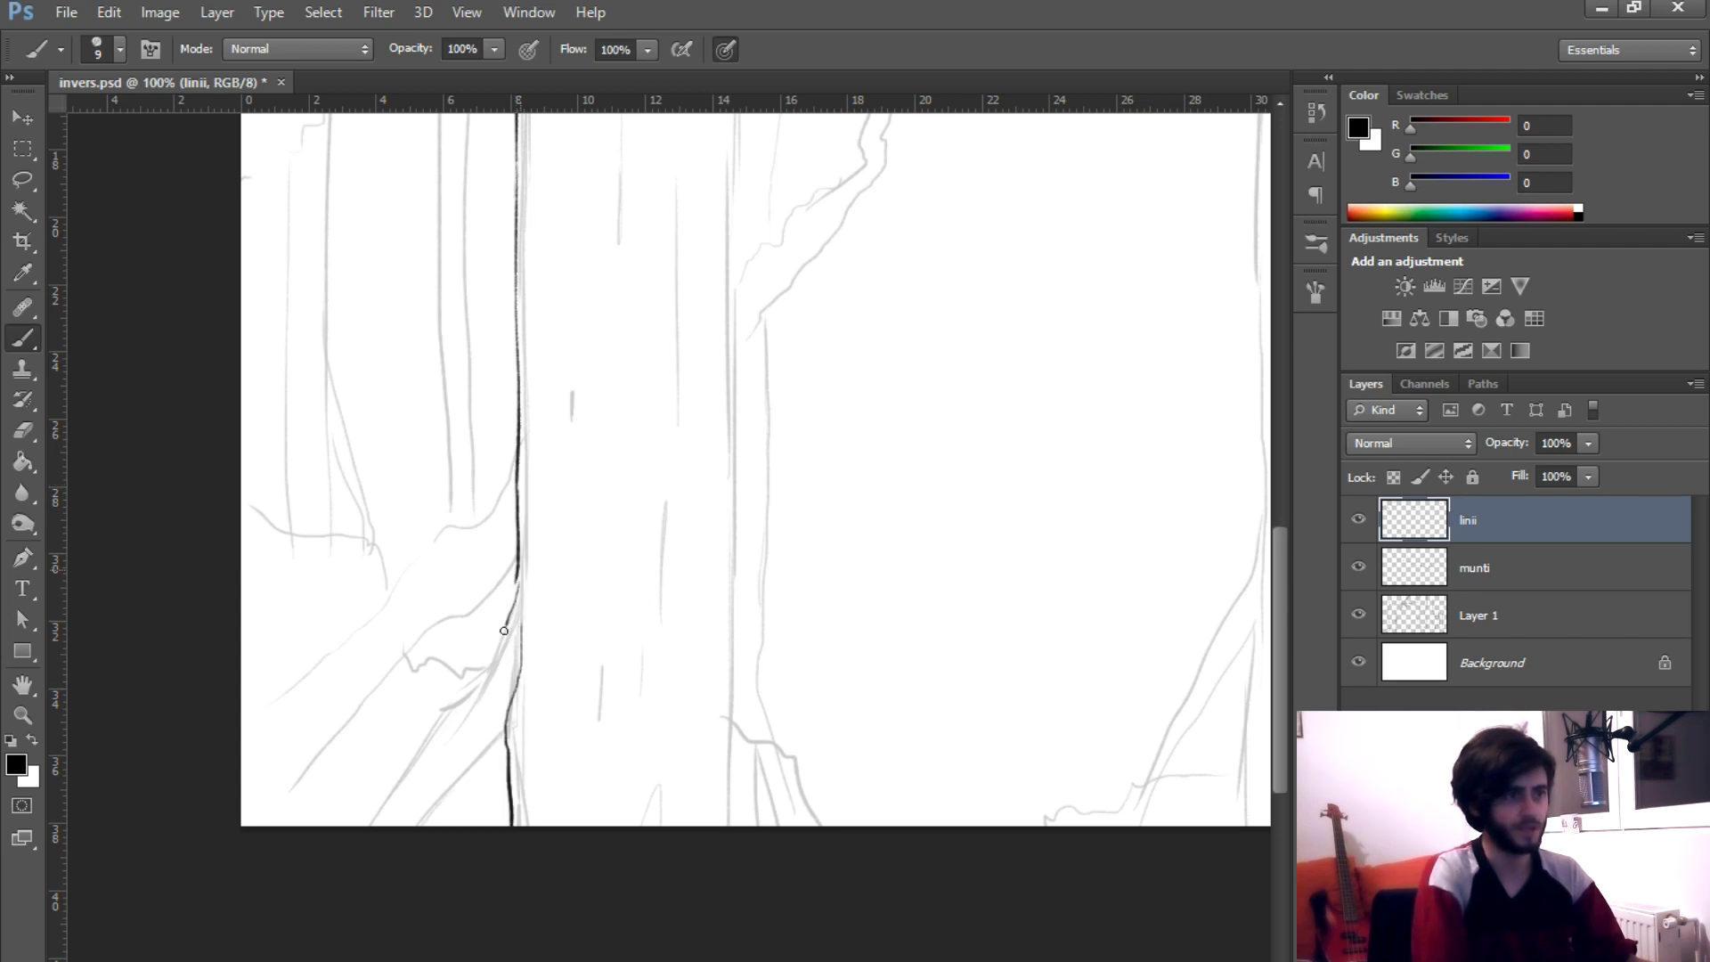
pyautogui.moveTo(432, 736); pyautogui.dragTo(373, 828)
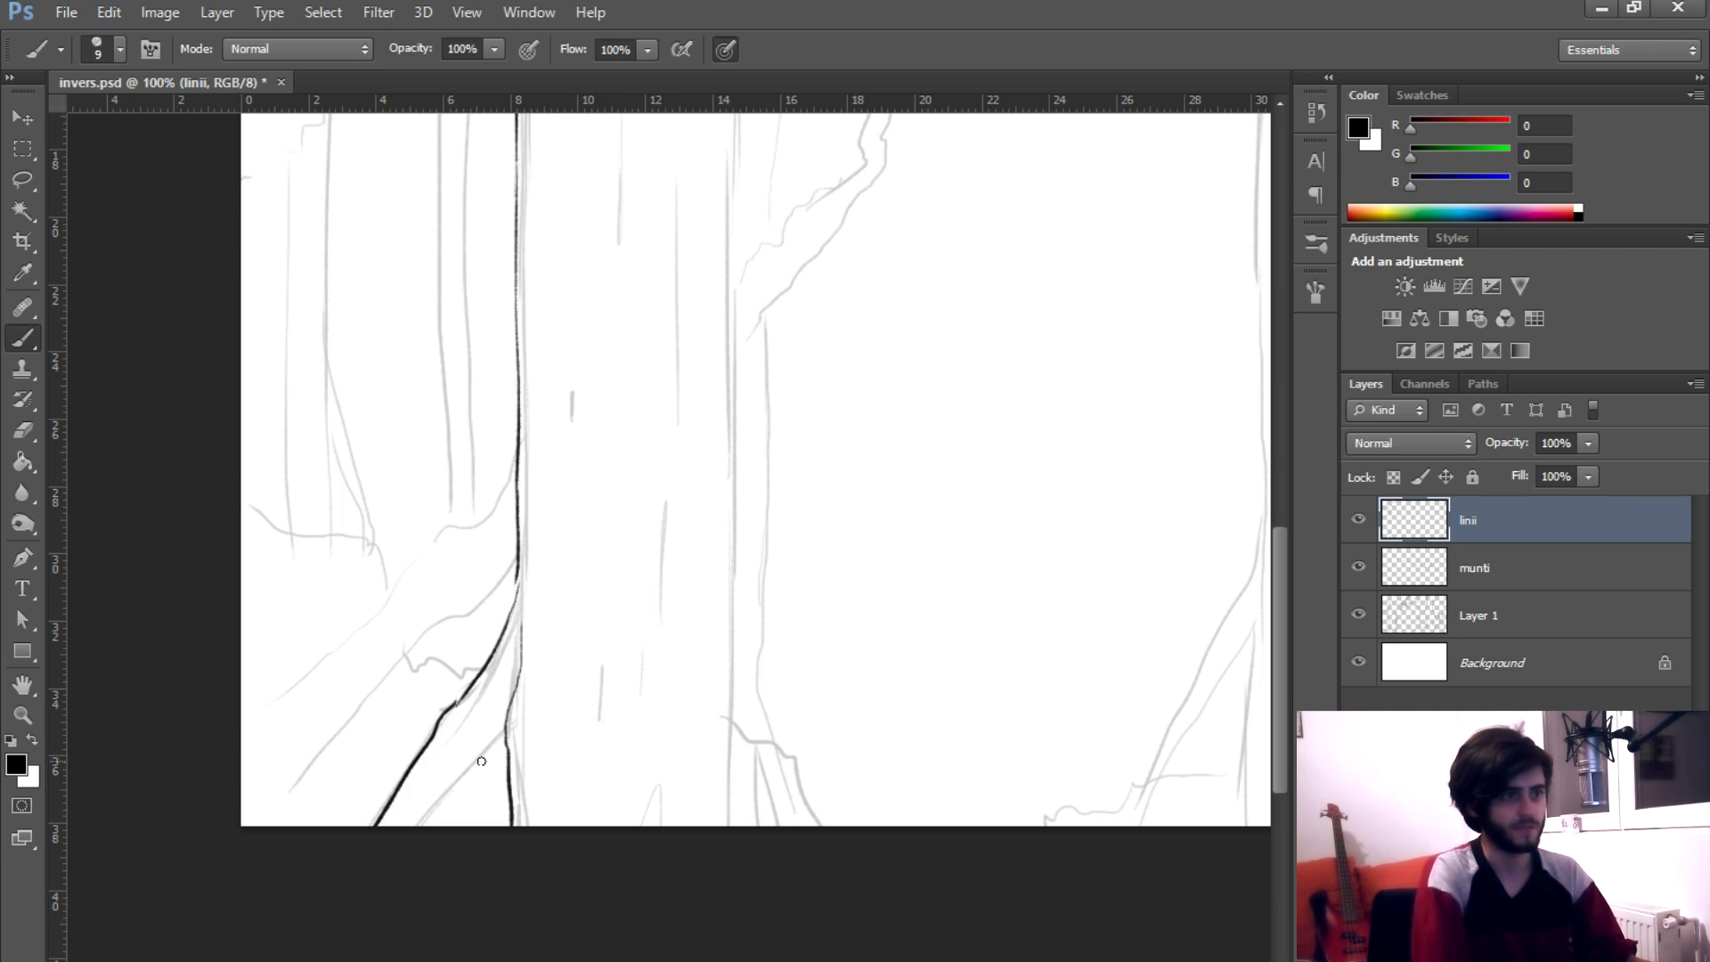
# - Ink the right edge of the big left trunk in black down to the bottom of the canvas
pyautogui.scroll(3, 668, 387)
pyautogui.moveTo(674, 493); pyautogui.dragTo(679, 723)
pyautogui.scroll(-3, 693, 775)
pyautogui.moveTo(688, 557); pyautogui.dragTo(697, 749)
pyautogui.hotkey('ctrl', 'z')
pyautogui.moveTo(683, 545); pyautogui.dragTo(686, 785)
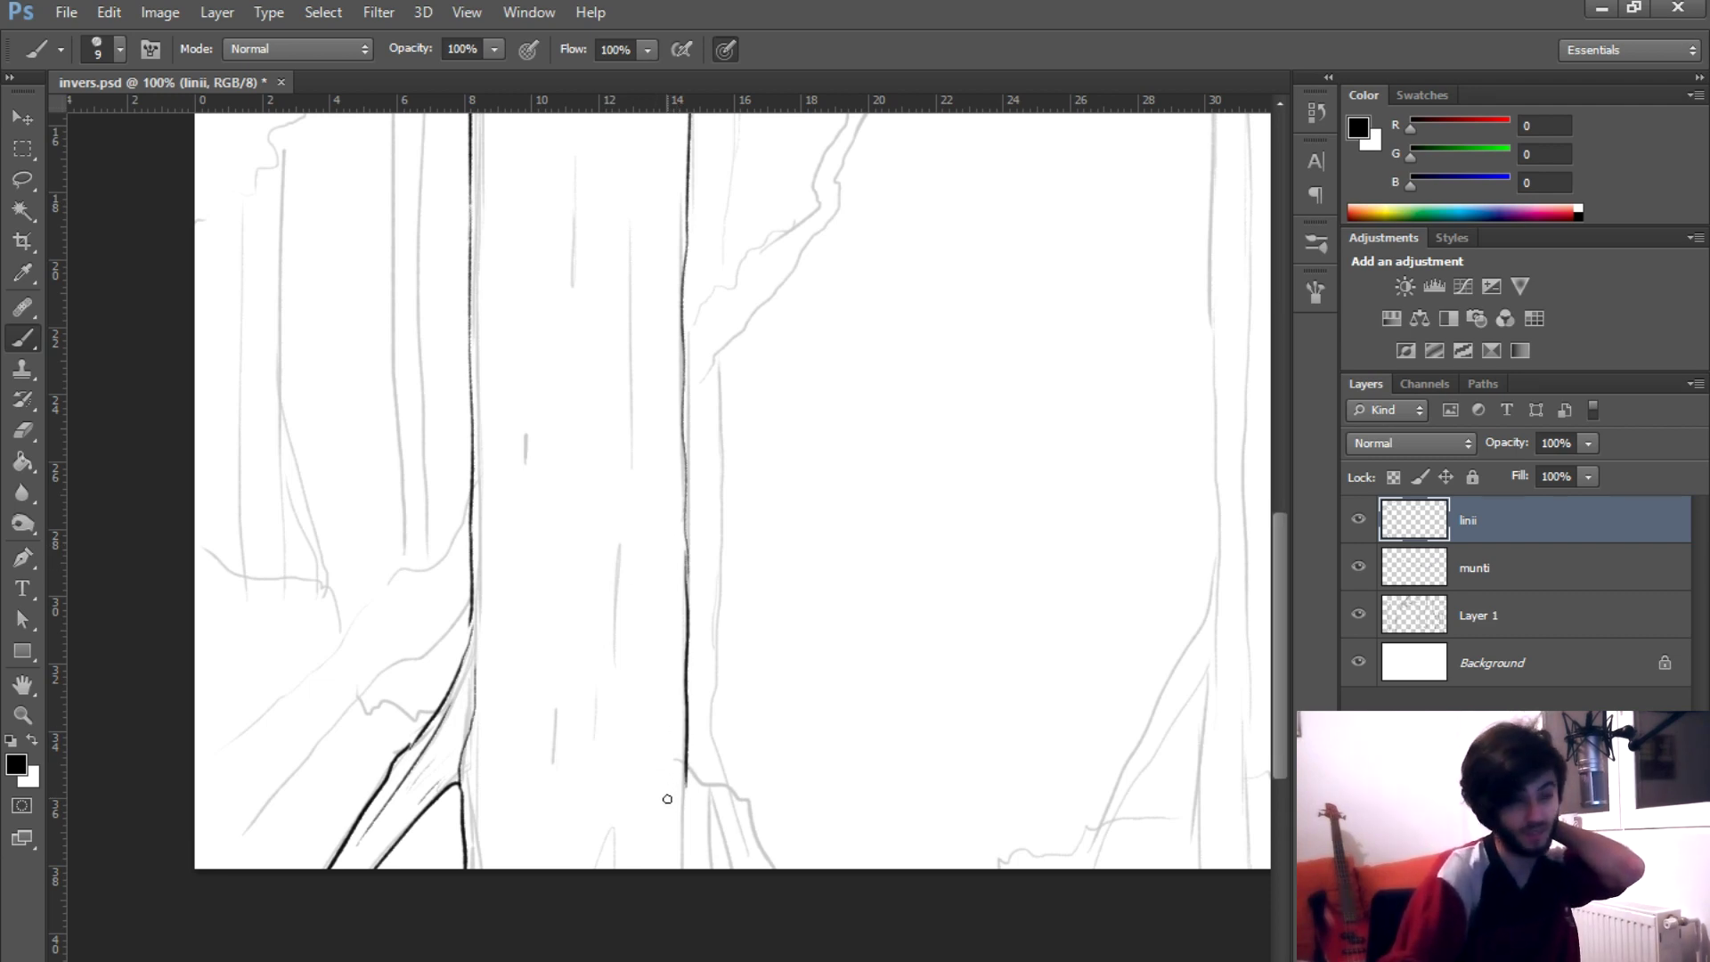
pyautogui.moveTo(686, 771); pyautogui.dragTo(683, 869)
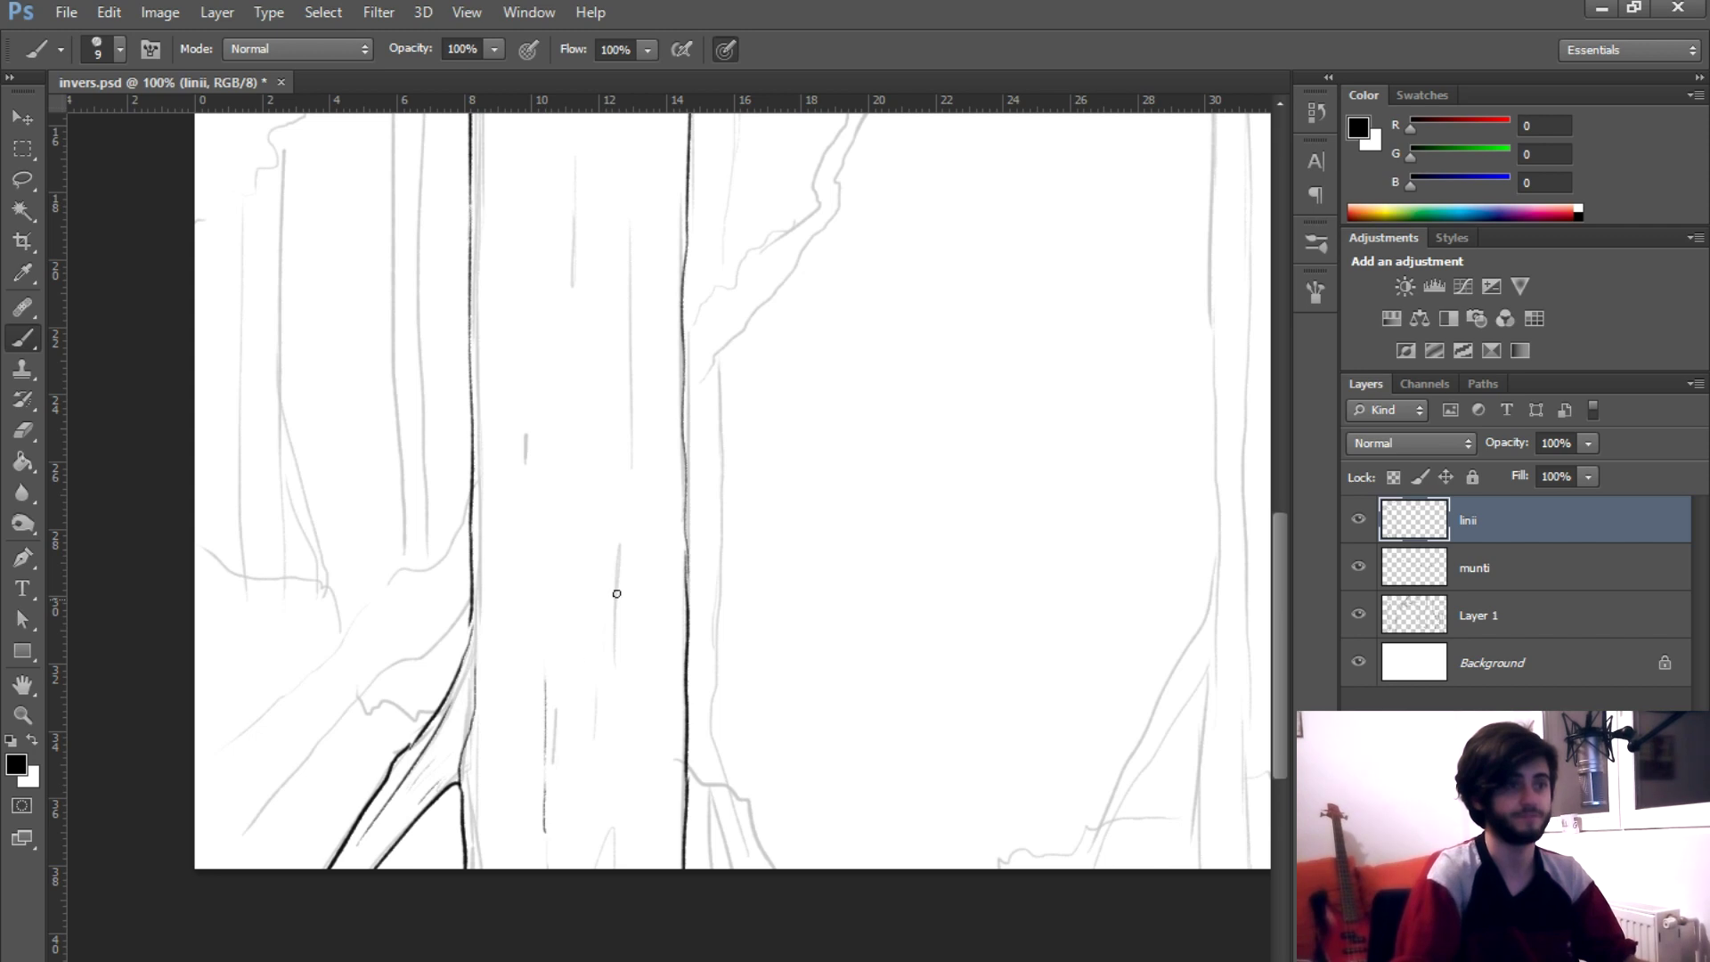
# - Add short vertical bark lines inside the big left trunk
pyautogui.moveTo(619, 532); pyautogui.dragTo(612, 679)
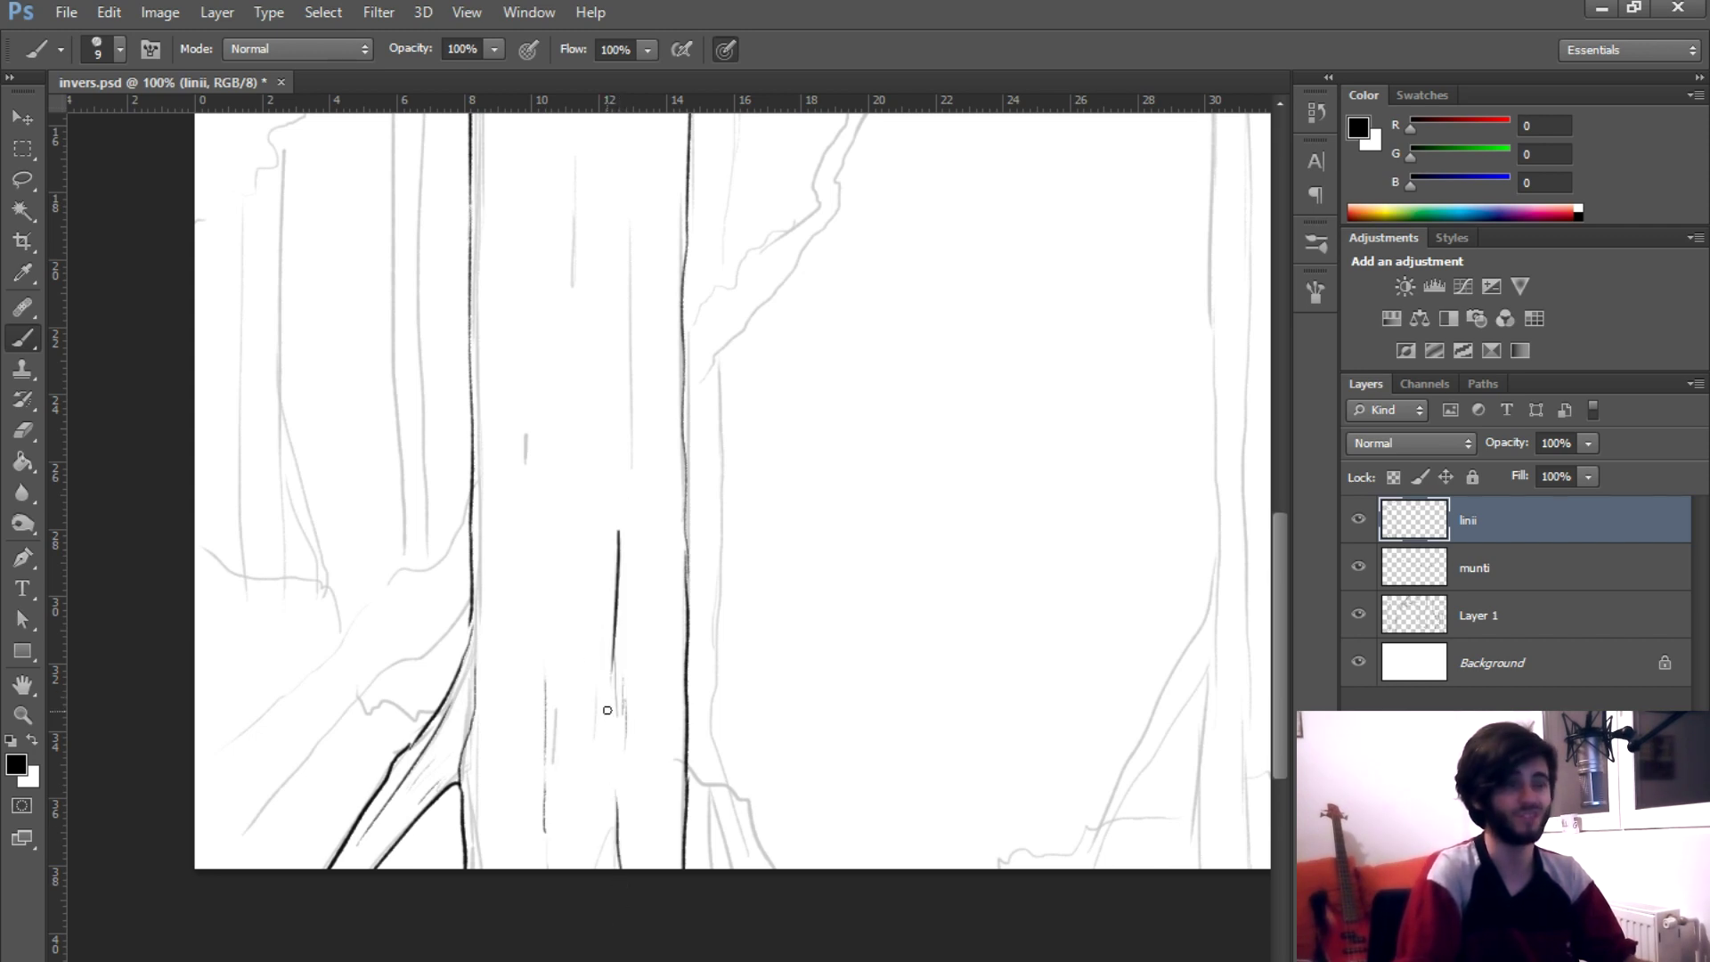
pyautogui.scroll(3, 607, 710)
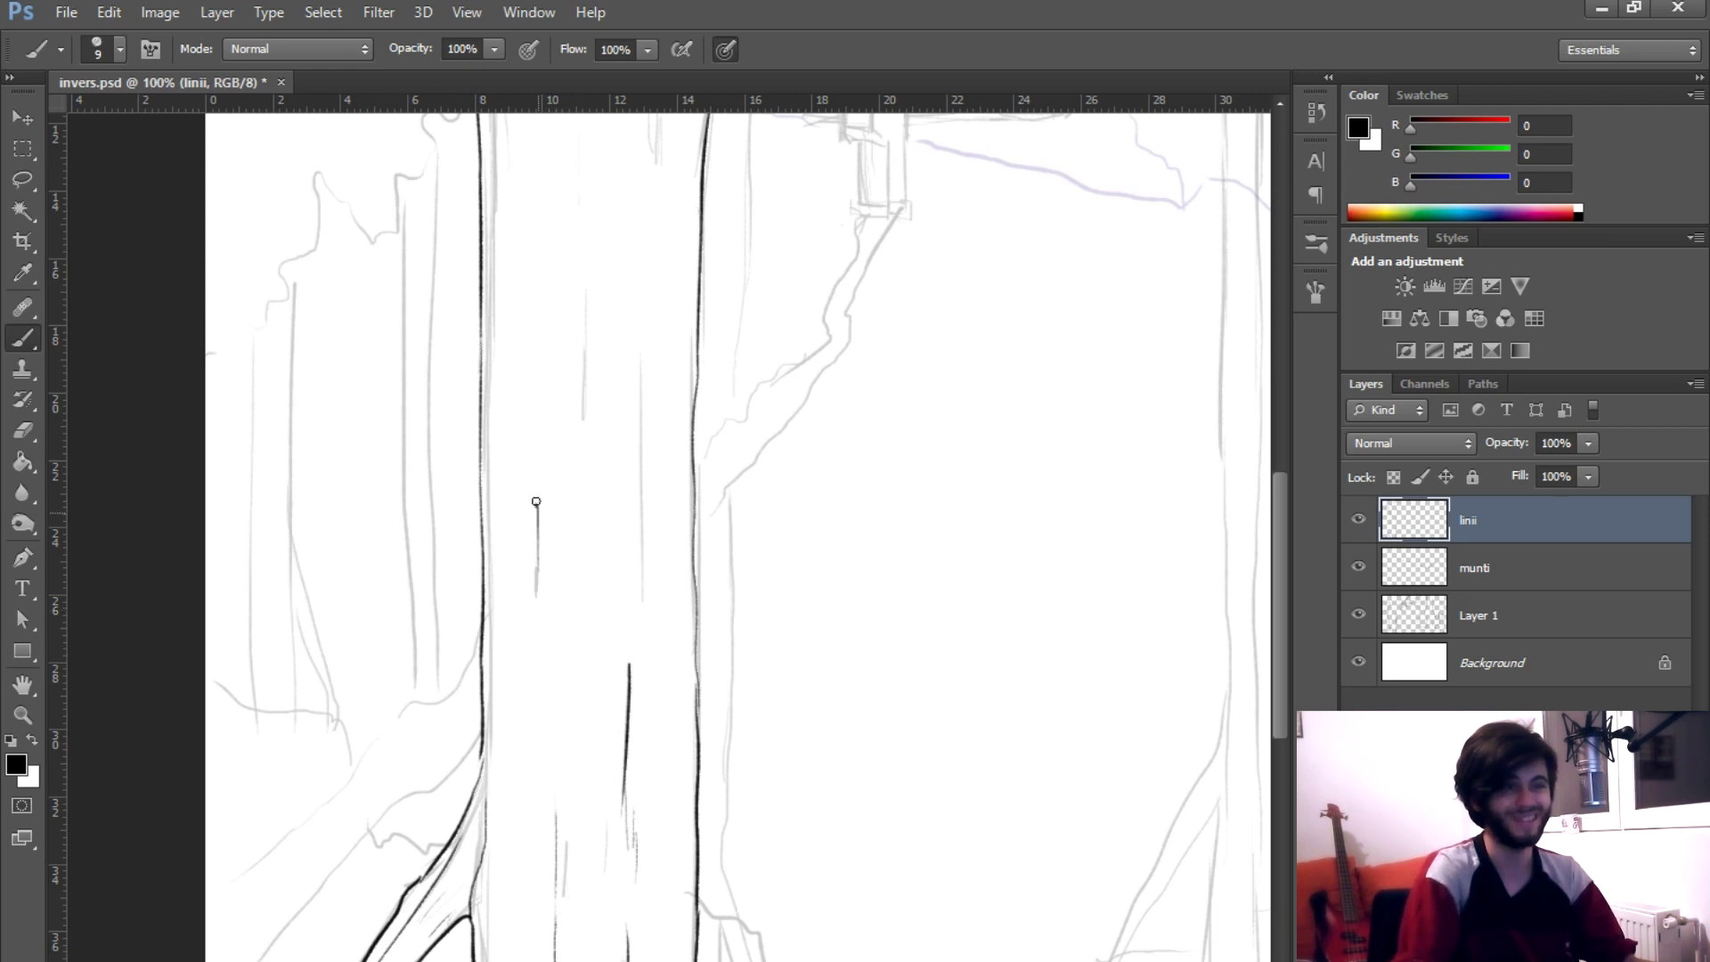
pyautogui.moveTo(590, 259)
pyautogui.mouseDown()
pyautogui.moveTo(581, 427)
pyautogui.moveTo(428, 401)
pyautogui.moveTo(419, 383)
pyautogui.moveTo(696, 189)
pyautogui.mouseUp()
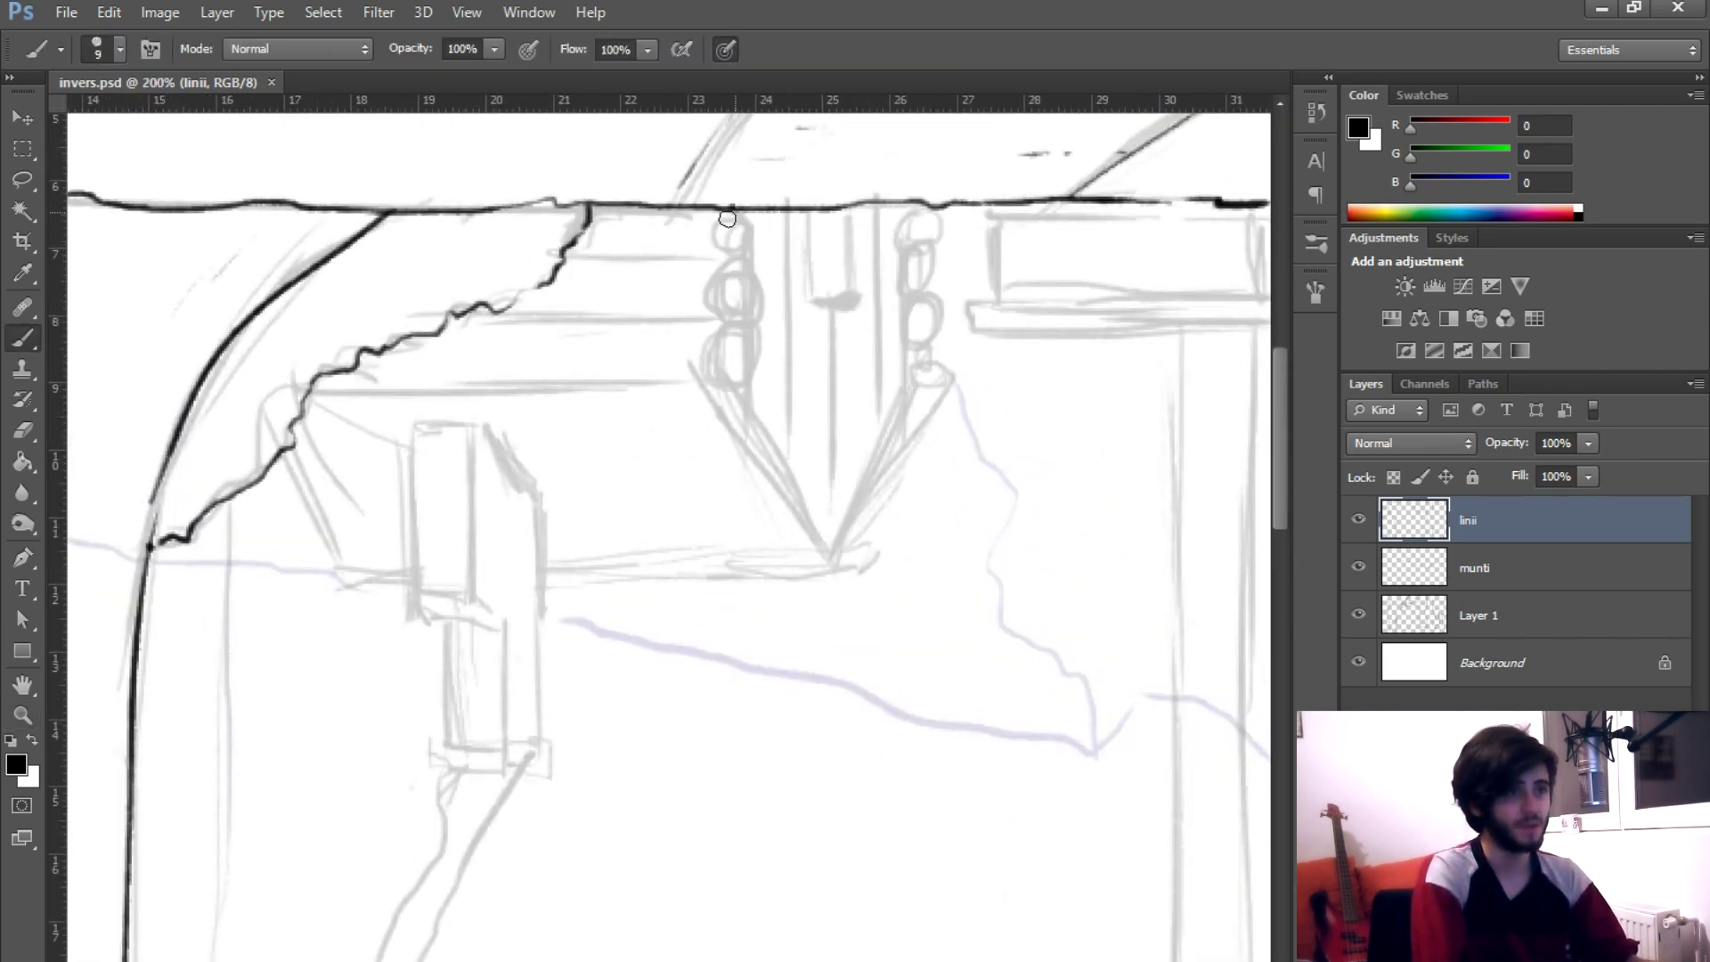
# - Ink the upside-down house's round log ends, horizontal log lines and pointed plank gable with a size 7 brush, and save the document
pyautogui.hotkey('ctrl', 'z')
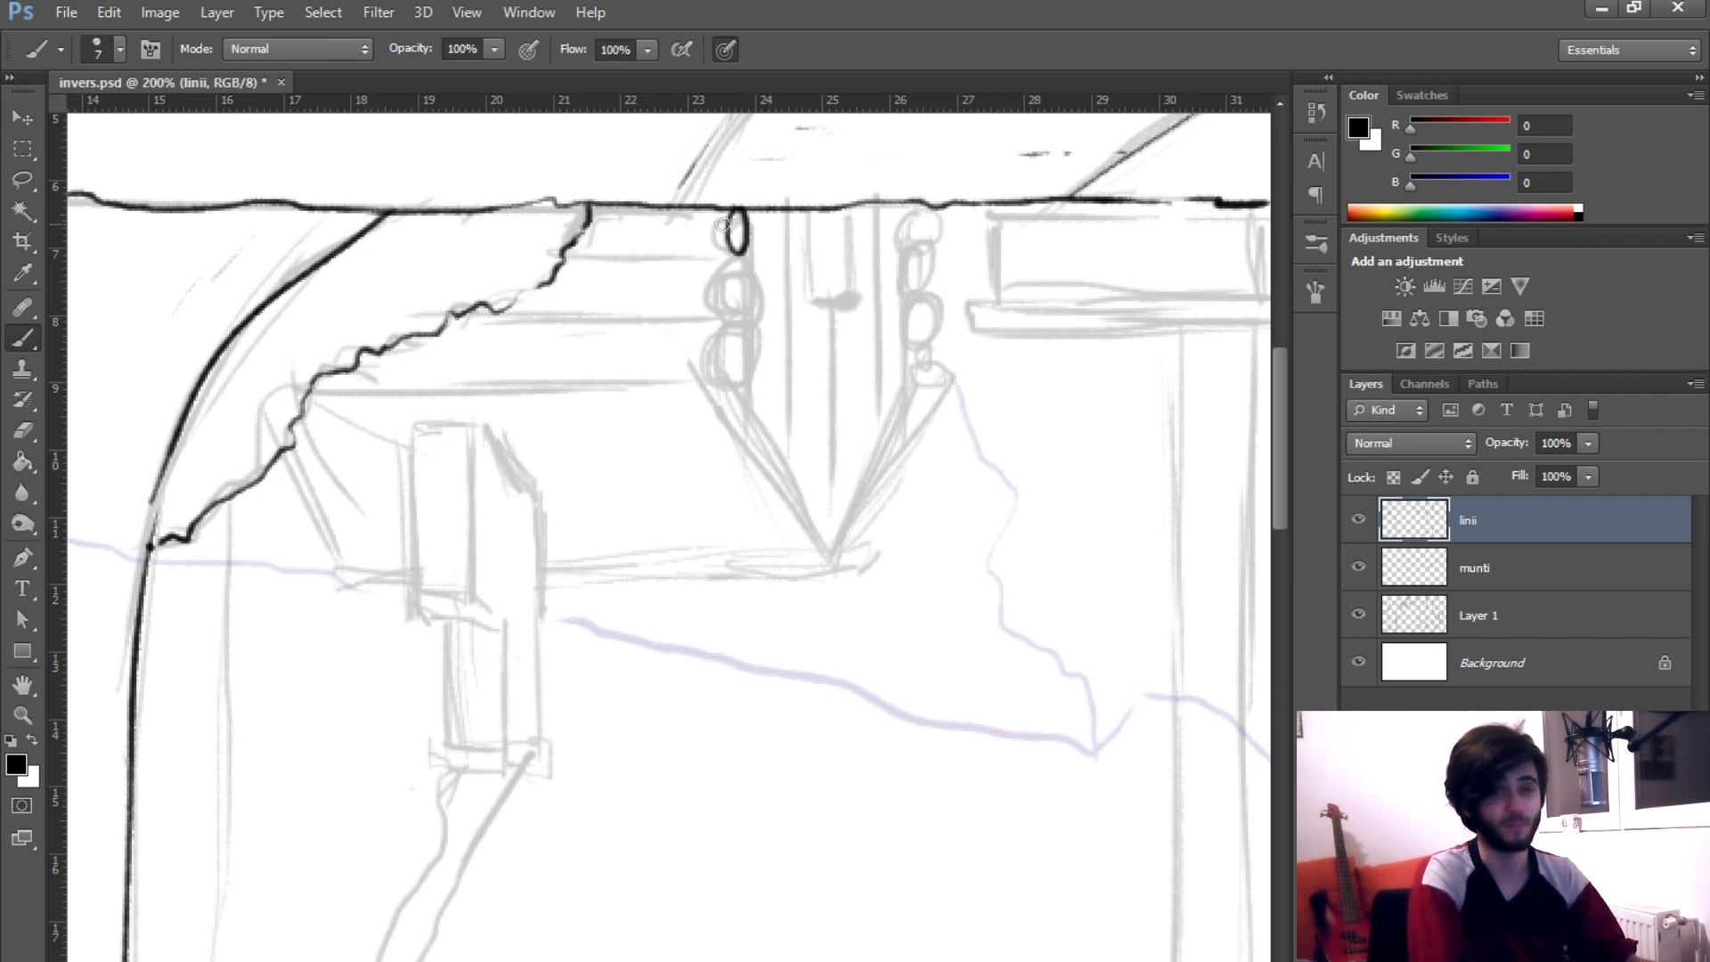
pyautogui.moveTo(569, 256); pyautogui.dragTo(746, 252)
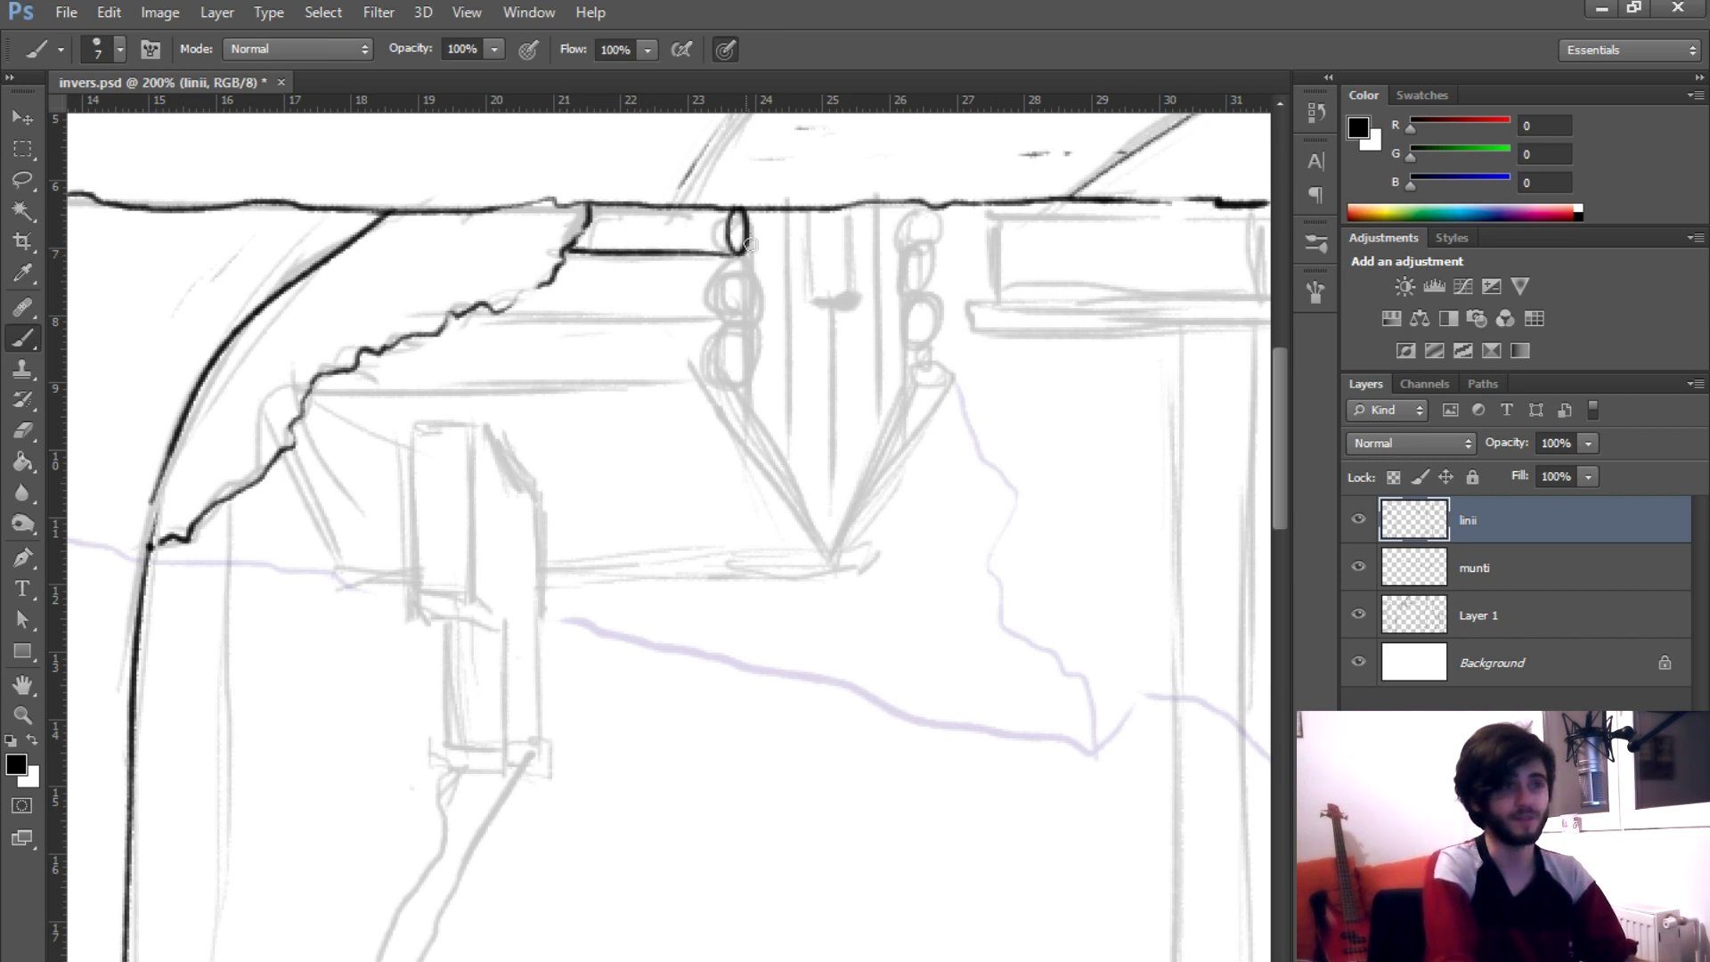
pyautogui.moveTo(739, 313); pyautogui.dragTo(748, 292)
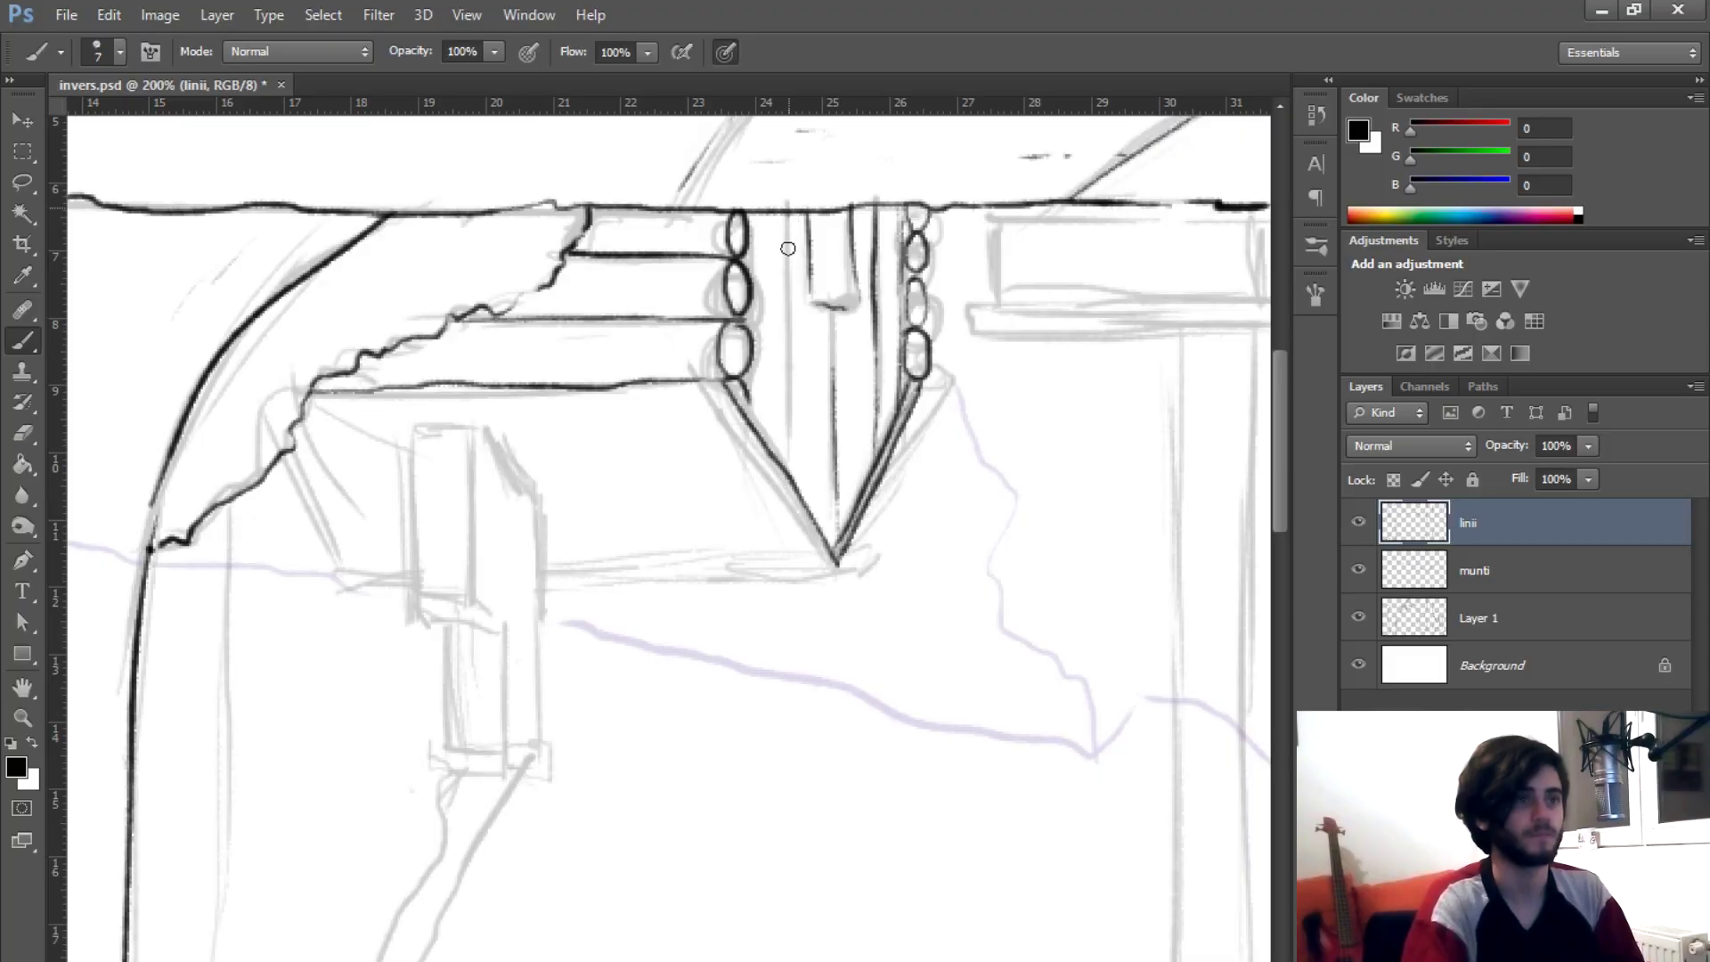
pyautogui.moveTo(788, 217); pyautogui.dragTo(789, 436)
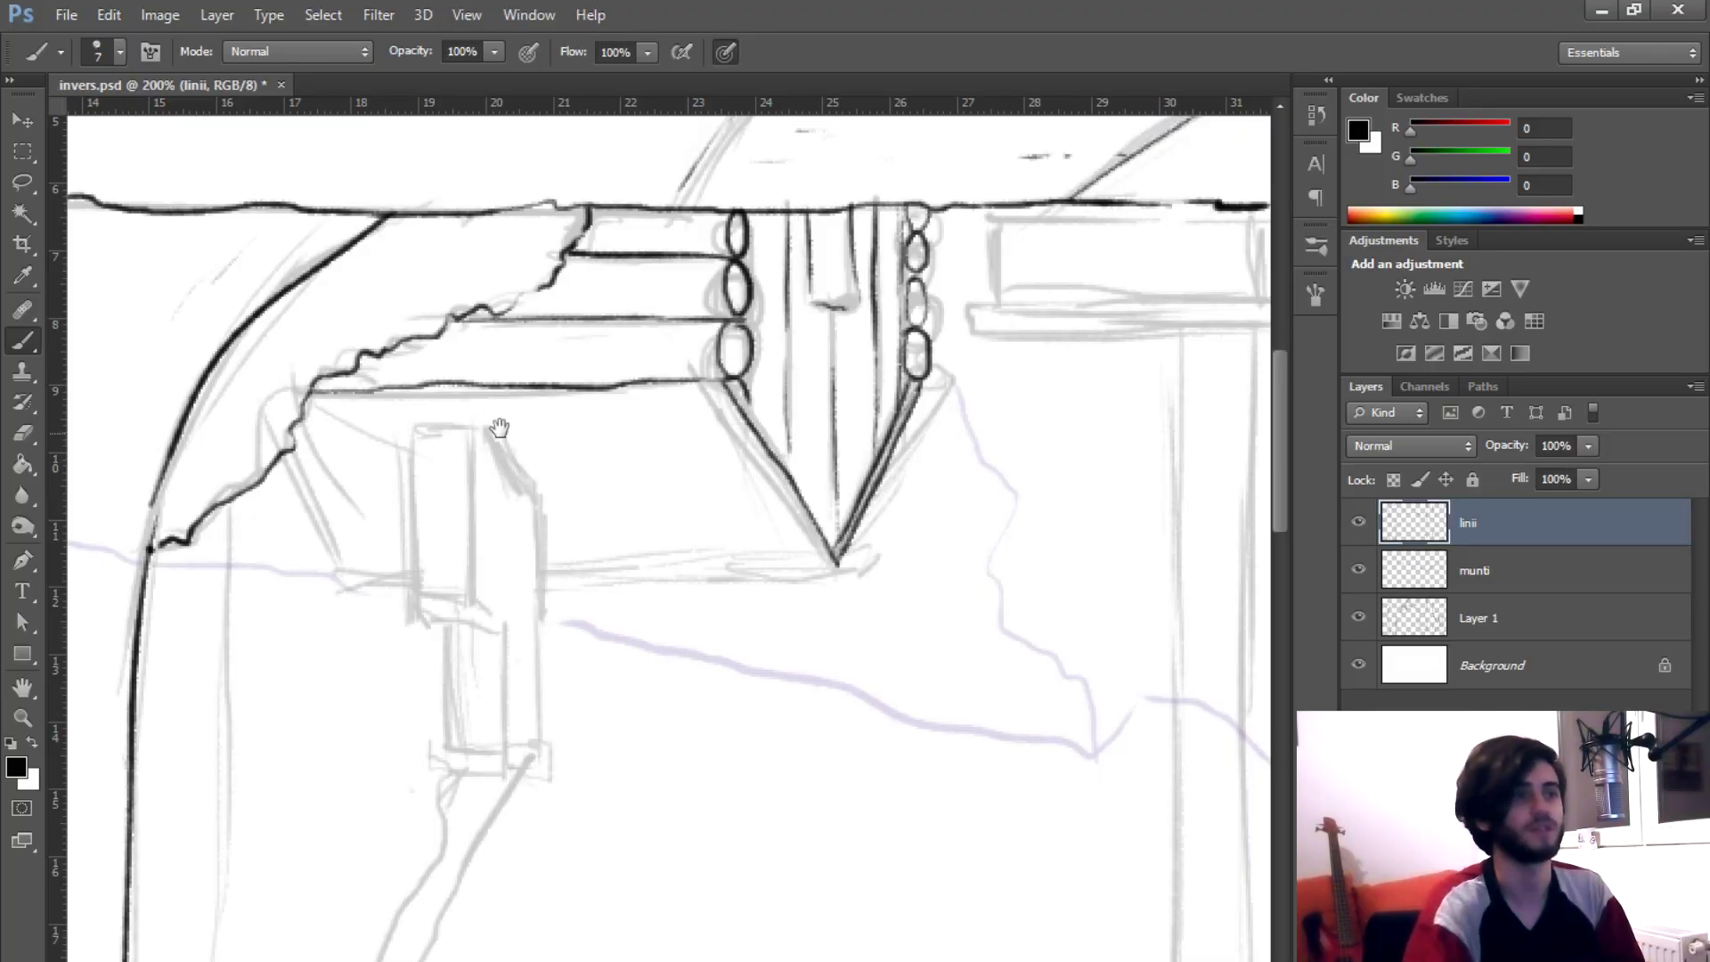
pyautogui.moveTo(491, 433); pyautogui.dragTo(539, 356)
pyautogui.hotkey('ctrl', 's')
# - Ink the house's roof outline from the jagged foliage edge down and across to the gable tip, leaving a gap for the chimney
pyautogui.moveTo(325, 374); pyautogui.dragTo(392, 530)
pyautogui.hotkey('ctrl', 'z')
pyautogui.moveTo(333, 378)
pyautogui.mouseDown()
pyautogui.moveTo(397, 504)
pyautogui.moveTo(465, 502)
pyautogui.mouseUp()
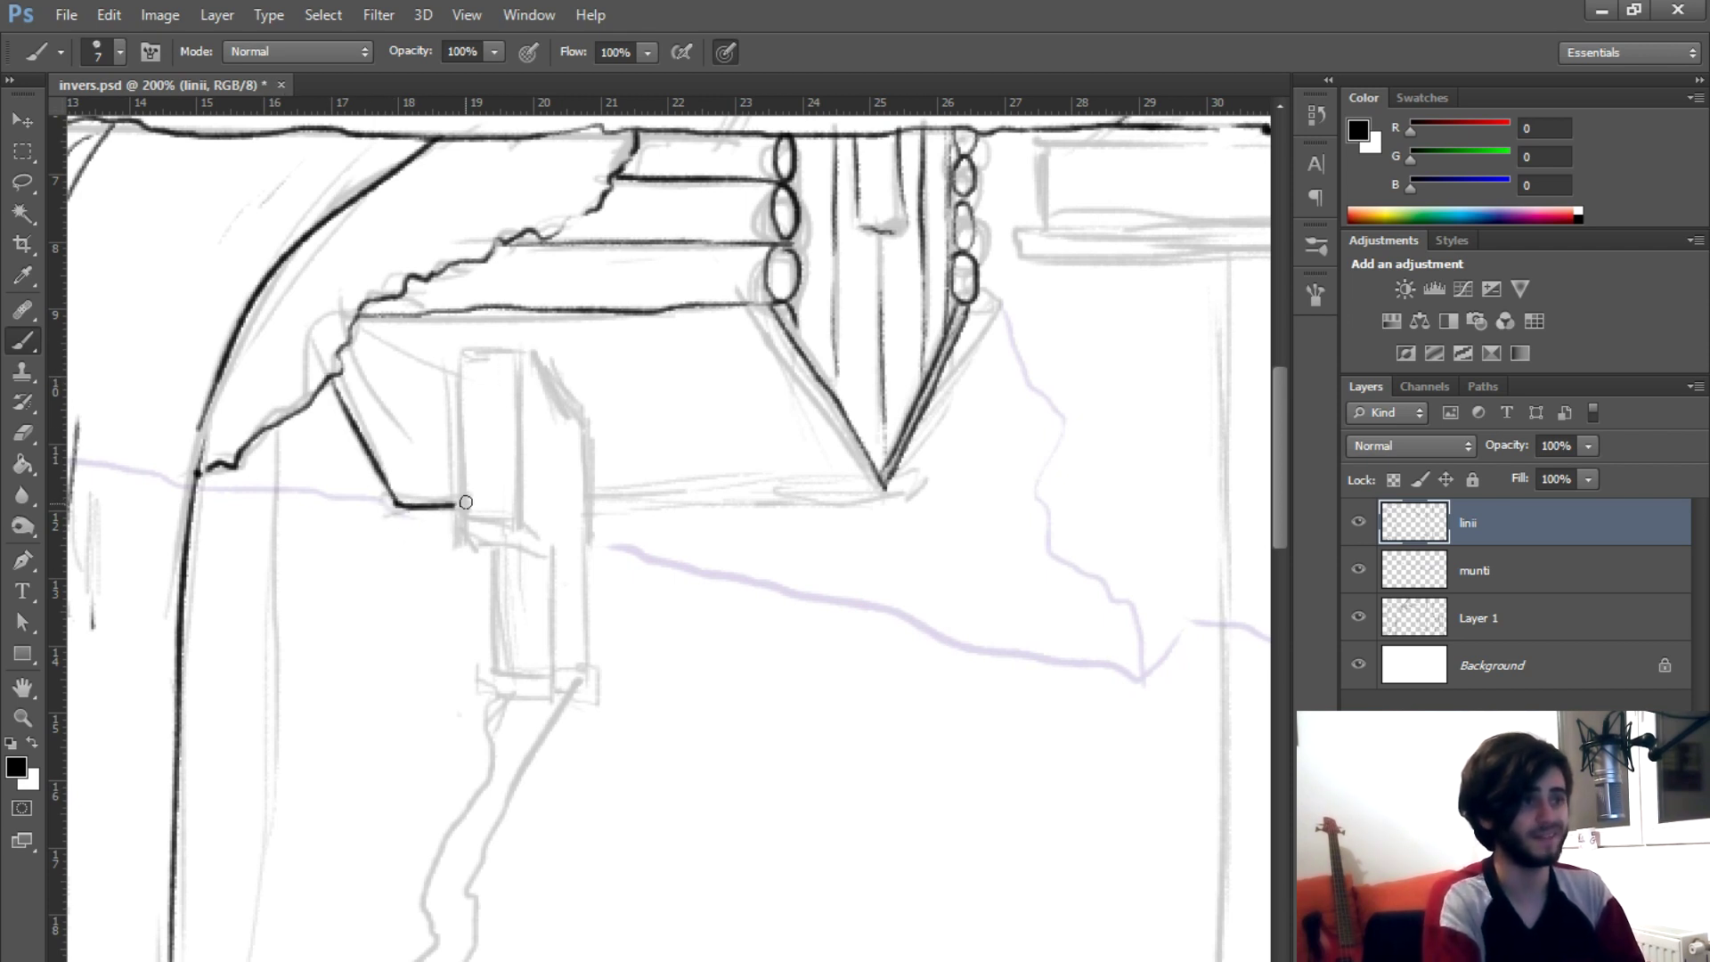
pyautogui.moveTo(594, 508); pyautogui.dragTo(881, 496)
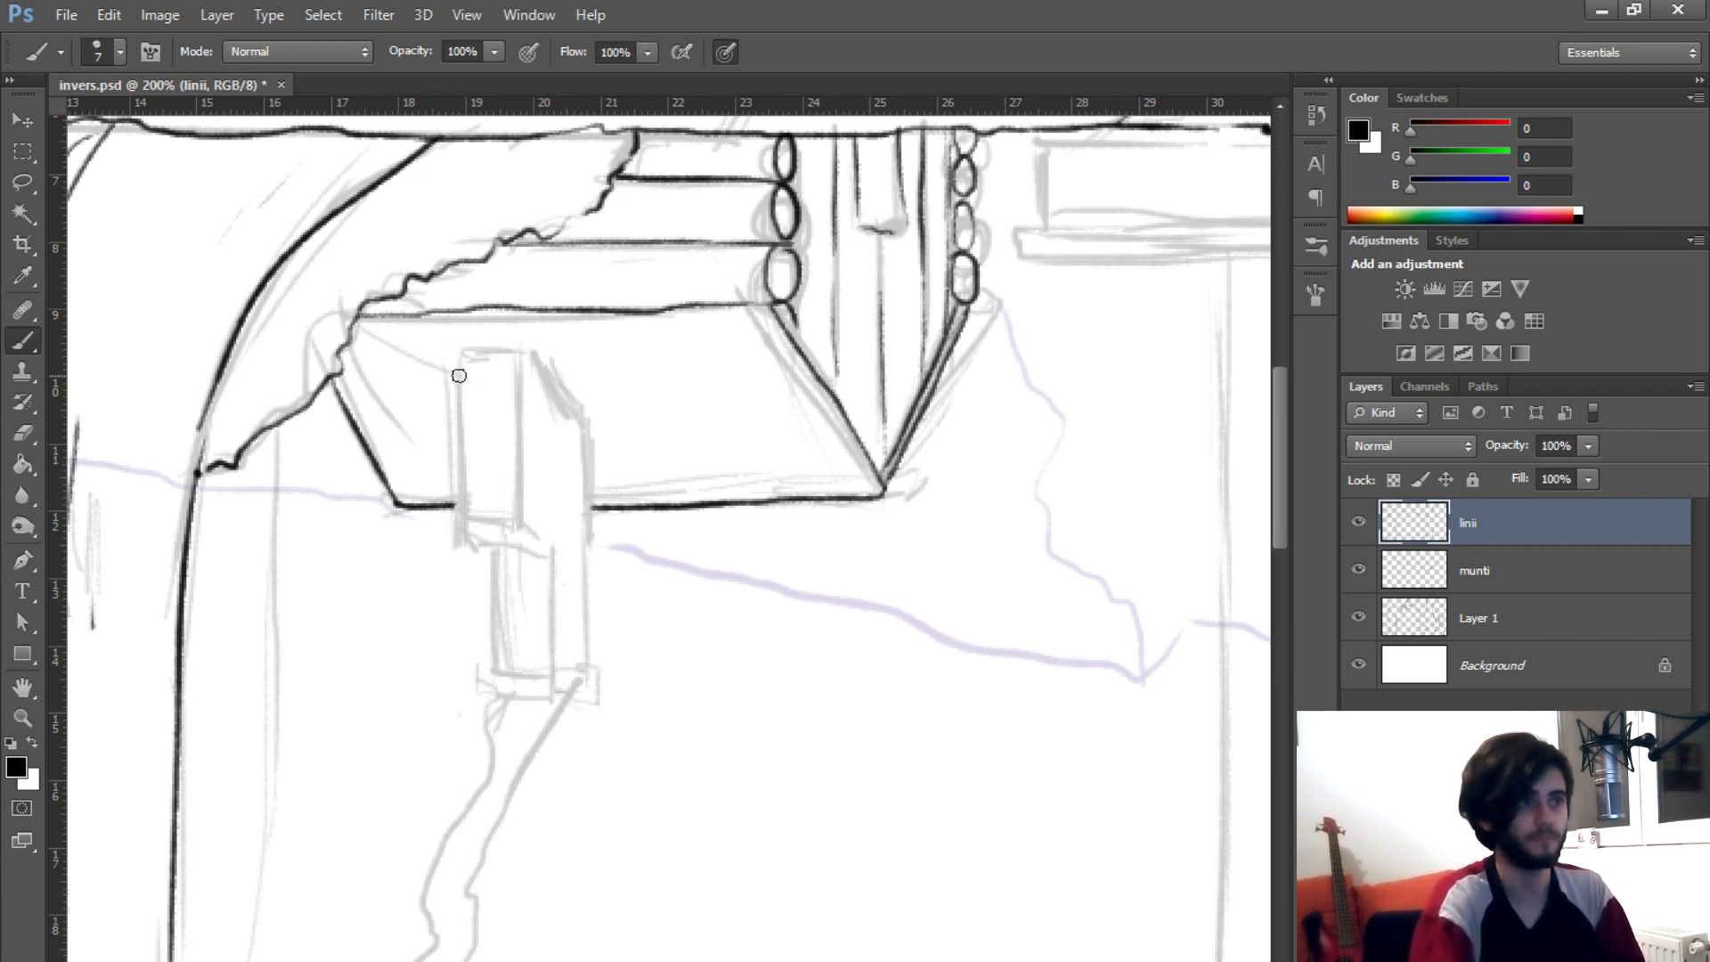
# - Ink the hanging chimney as a stepped block with a visible side face and a narrower lower section
pyautogui.moveTo(460, 426); pyautogui.dragTo(461, 504)
pyautogui.moveTo(528, 354); pyautogui.dragTo(527, 492)
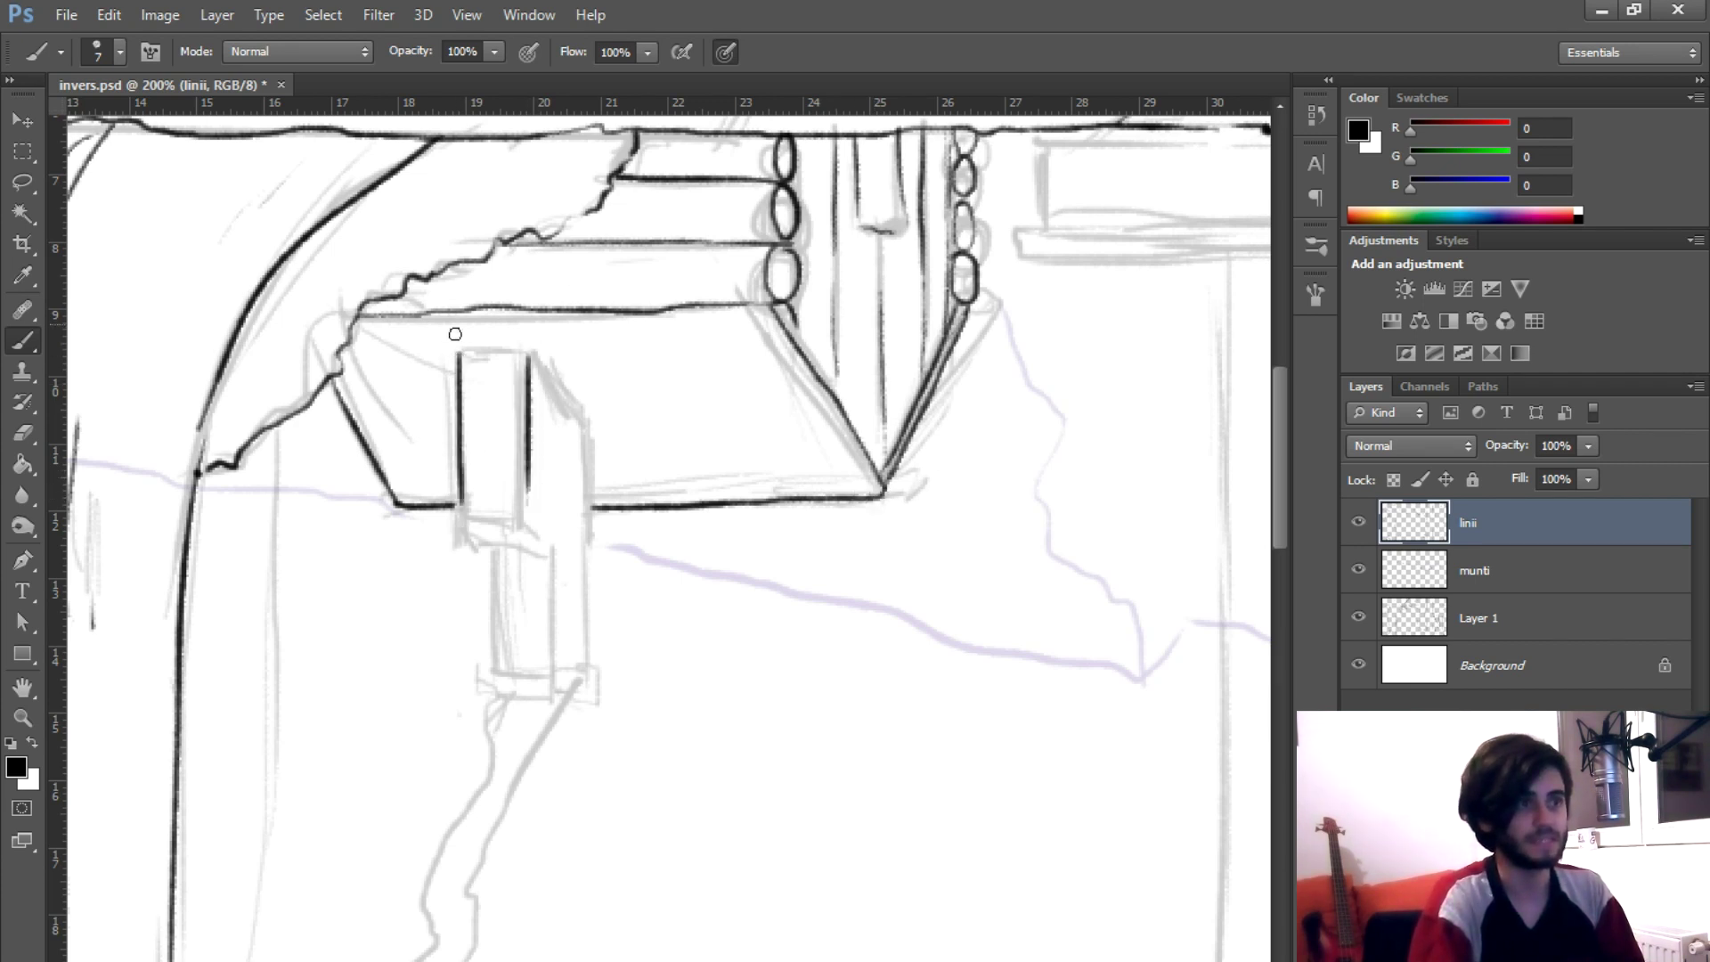
pyautogui.moveTo(453, 358); pyautogui.dragTo(563, 346)
pyautogui.hotkey('ctrl', 'z')
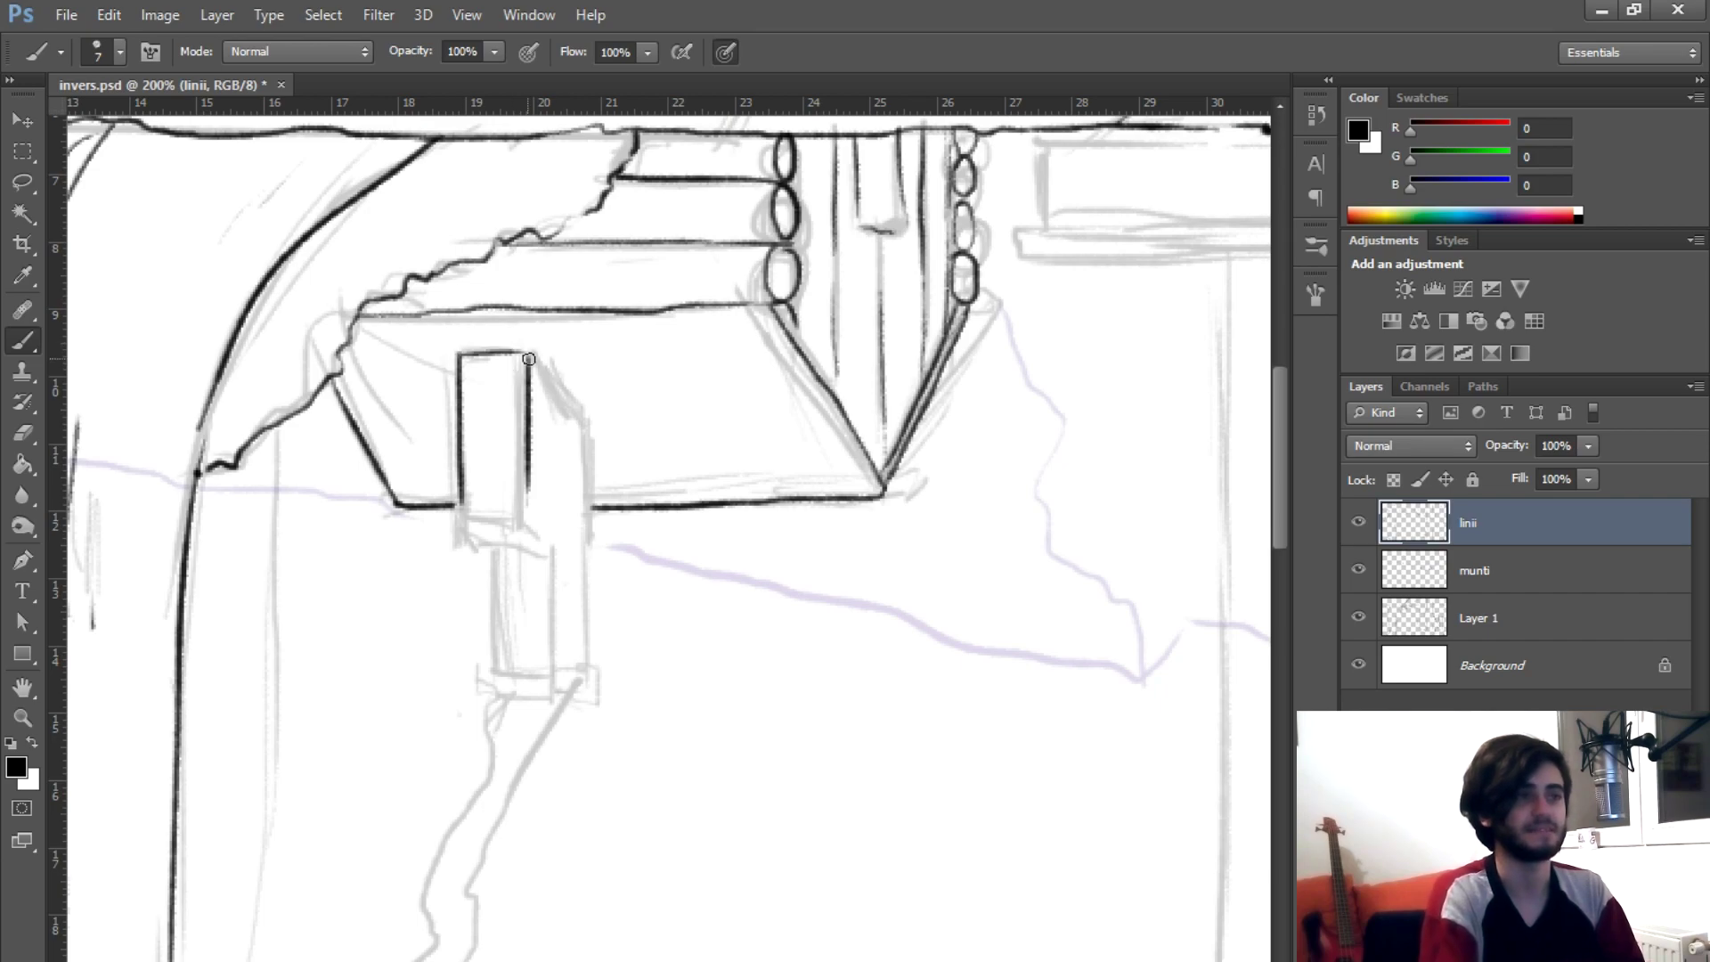
pyautogui.moveTo(548, 545); pyautogui.dragTo(552, 666)
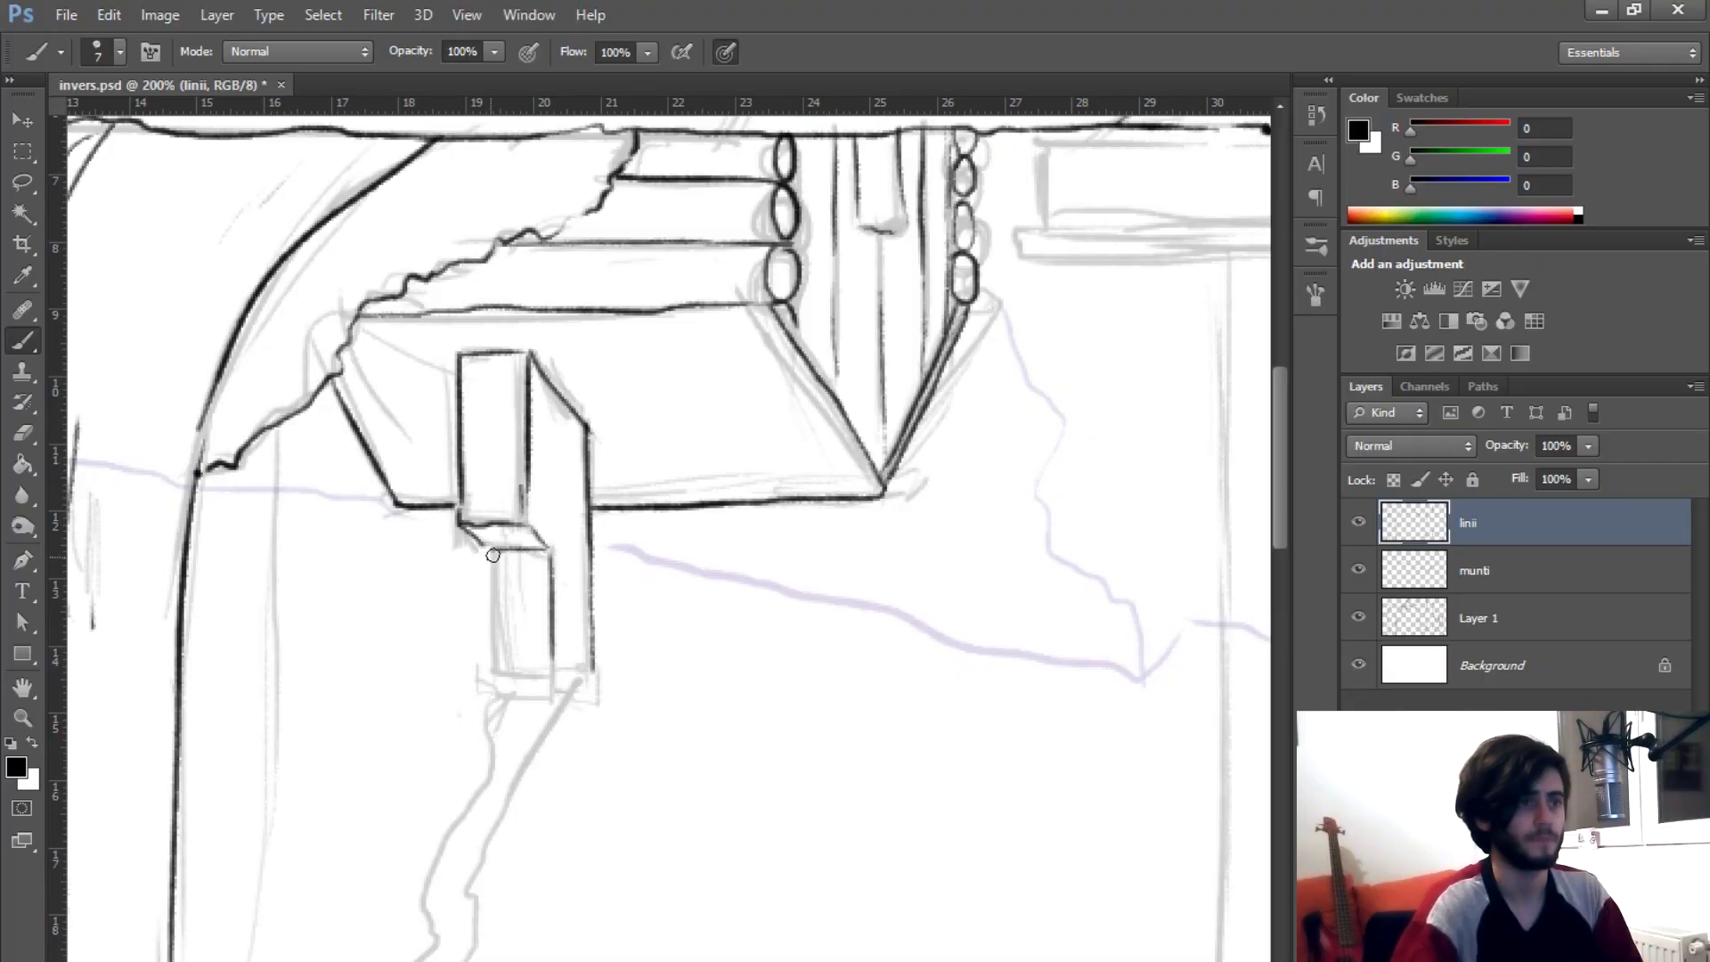
pyautogui.moveTo(493, 551); pyautogui.dragTo(497, 680)
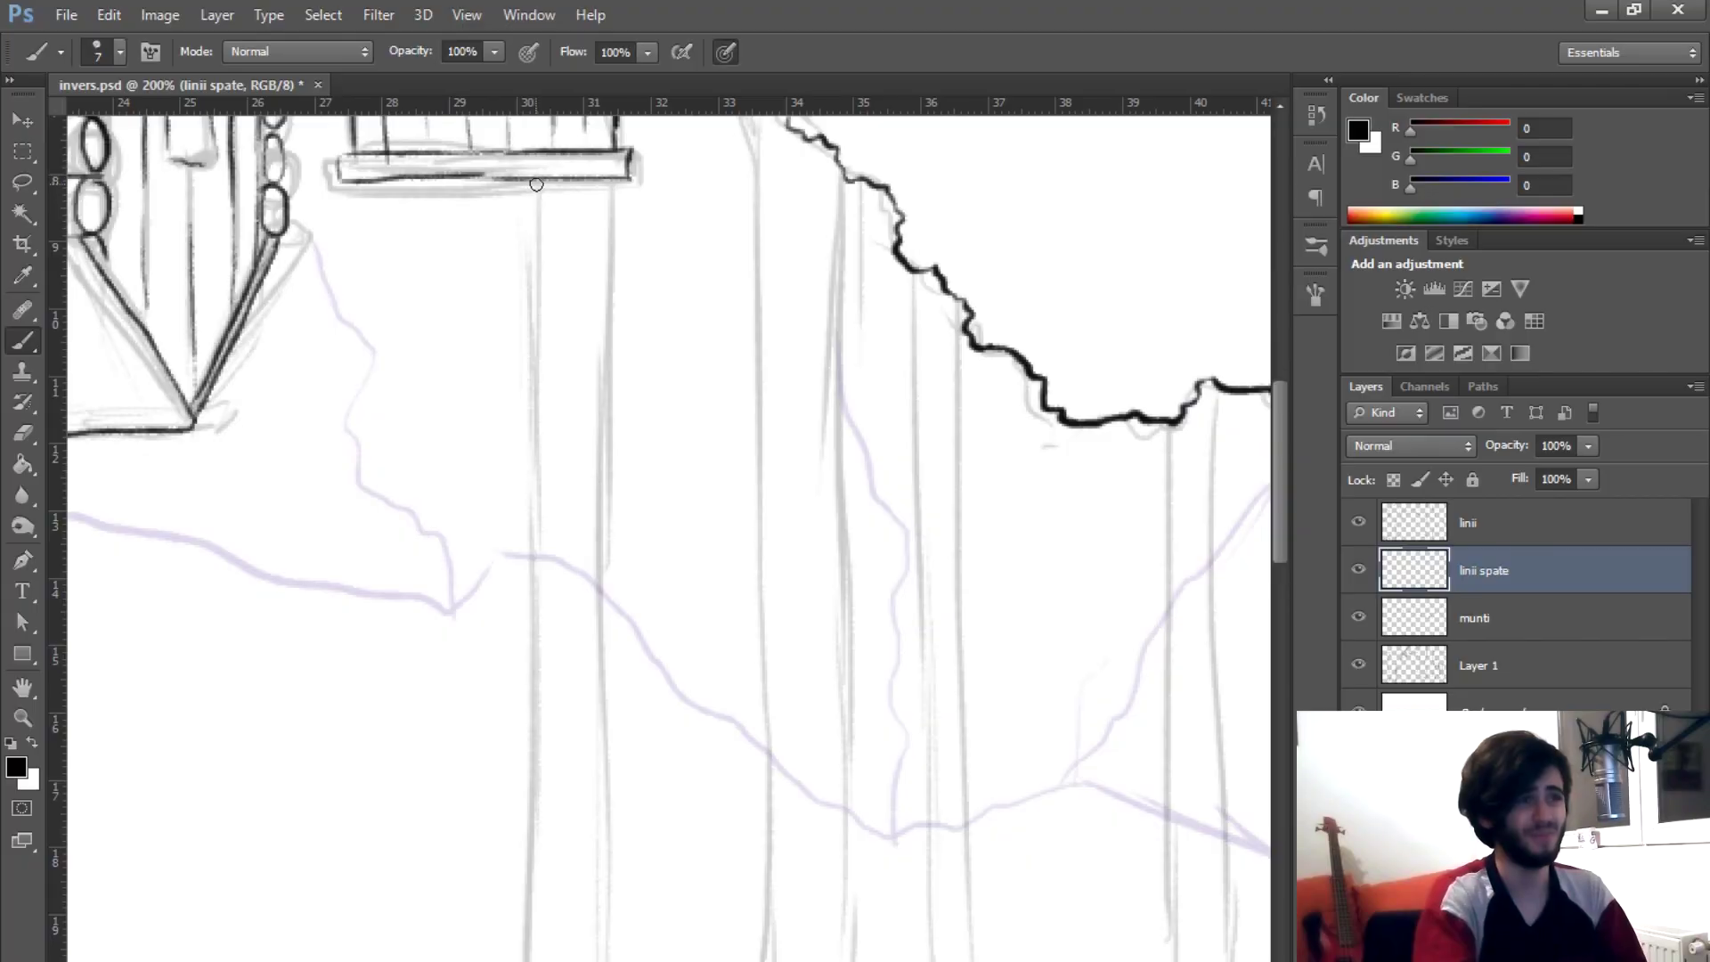
# - Ink the thin background trunks beneath the house window and treeline with a size 5 brush on the linii spate layer
pyautogui.moveTo(535, 189); pyautogui.dragTo(536, 502)
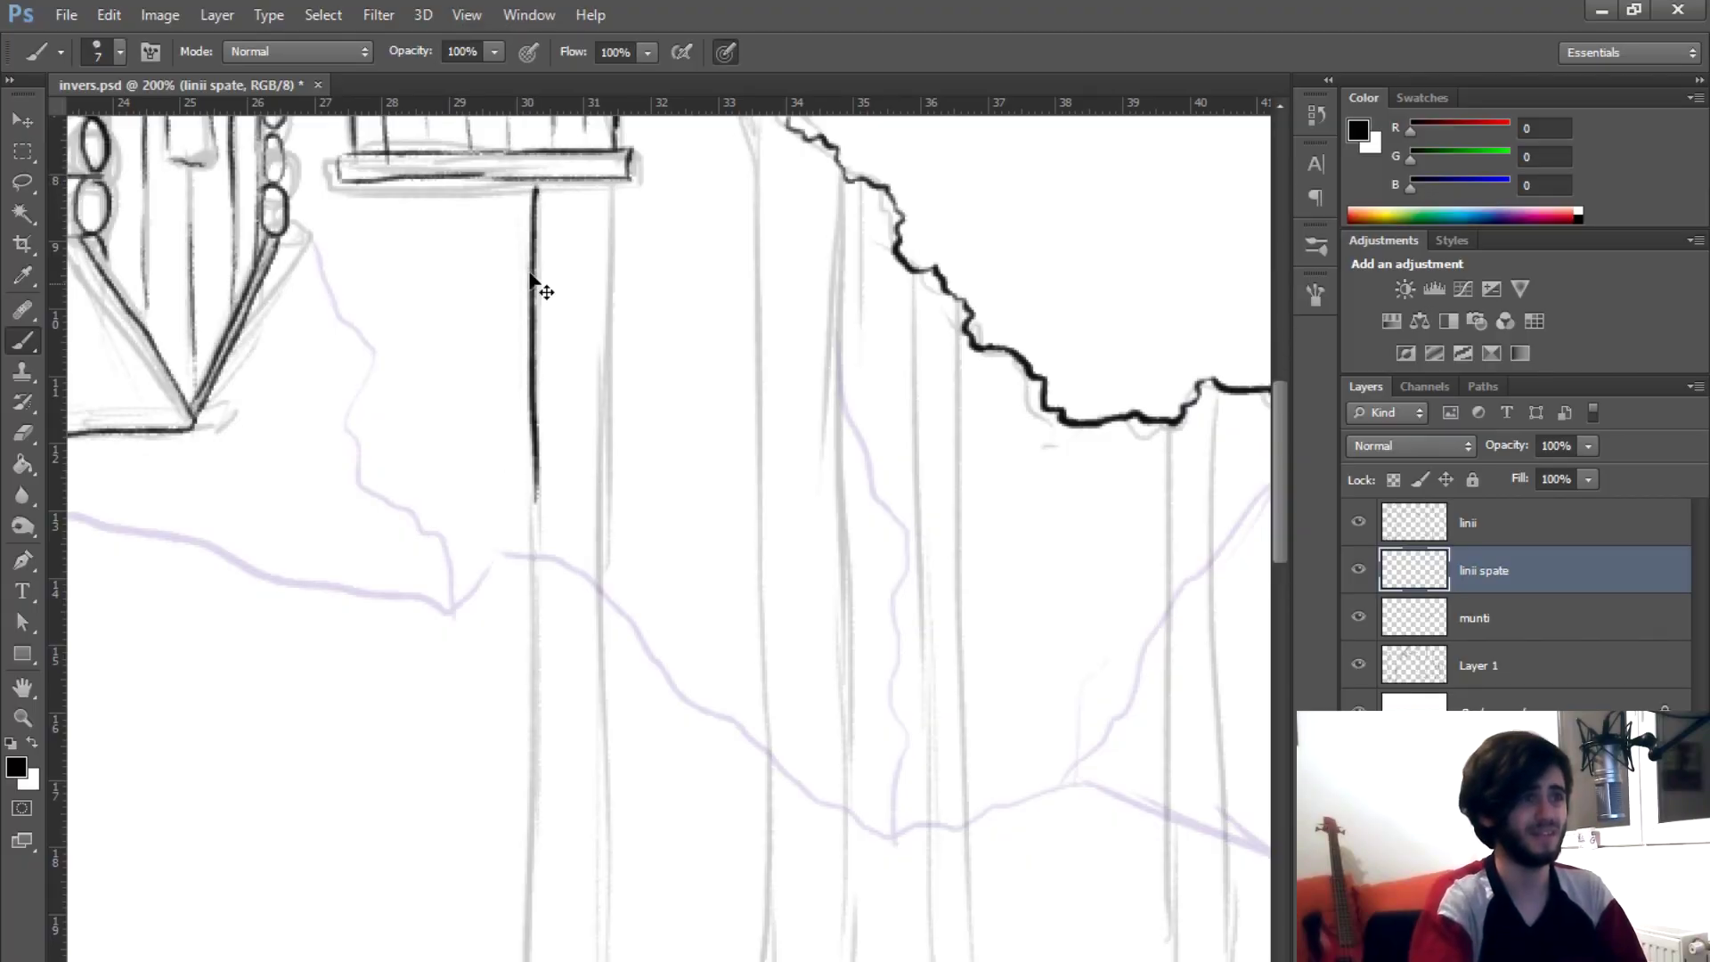
pyautogui.hotkey('ctrl', 'z')
pyautogui.moveTo(533, 197); pyautogui.dragTo(530, 472)
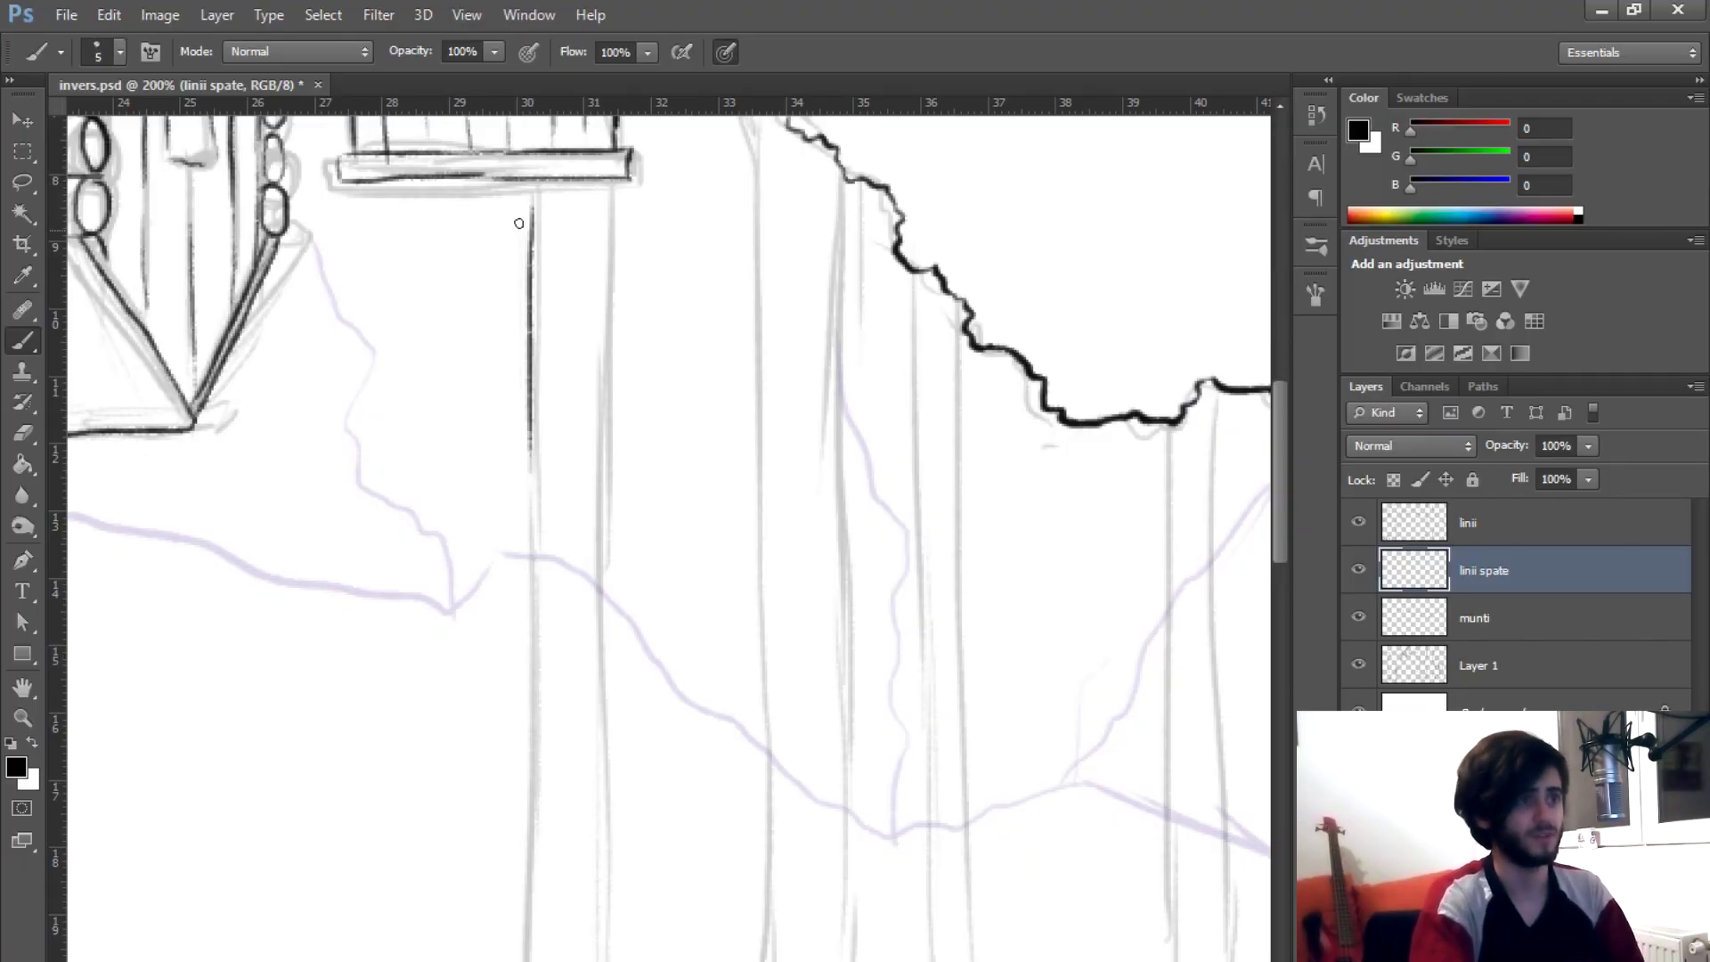
pyautogui.moveTo(534, 606)
pyautogui.mouseDown()
pyautogui.moveTo(534, 265)
pyautogui.moveTo(537, 654)
pyautogui.mouseUp()
pyautogui.moveTo(537, 655)
pyautogui.mouseDown()
pyautogui.moveTo(546, 427)
pyautogui.moveTo(550, 655)
pyautogui.mouseUp()
pyautogui.moveTo(549, 654)
pyautogui.mouseDown()
pyautogui.moveTo(557, 341)
pyautogui.moveTo(577, 833)
pyautogui.mouseUp()
pyautogui.moveTo(577, 833)
pyautogui.mouseDown()
pyautogui.moveTo(660, 385)
pyautogui.moveTo(641, 490)
pyautogui.moveTo(460, 826)
pyautogui.mouseUp()
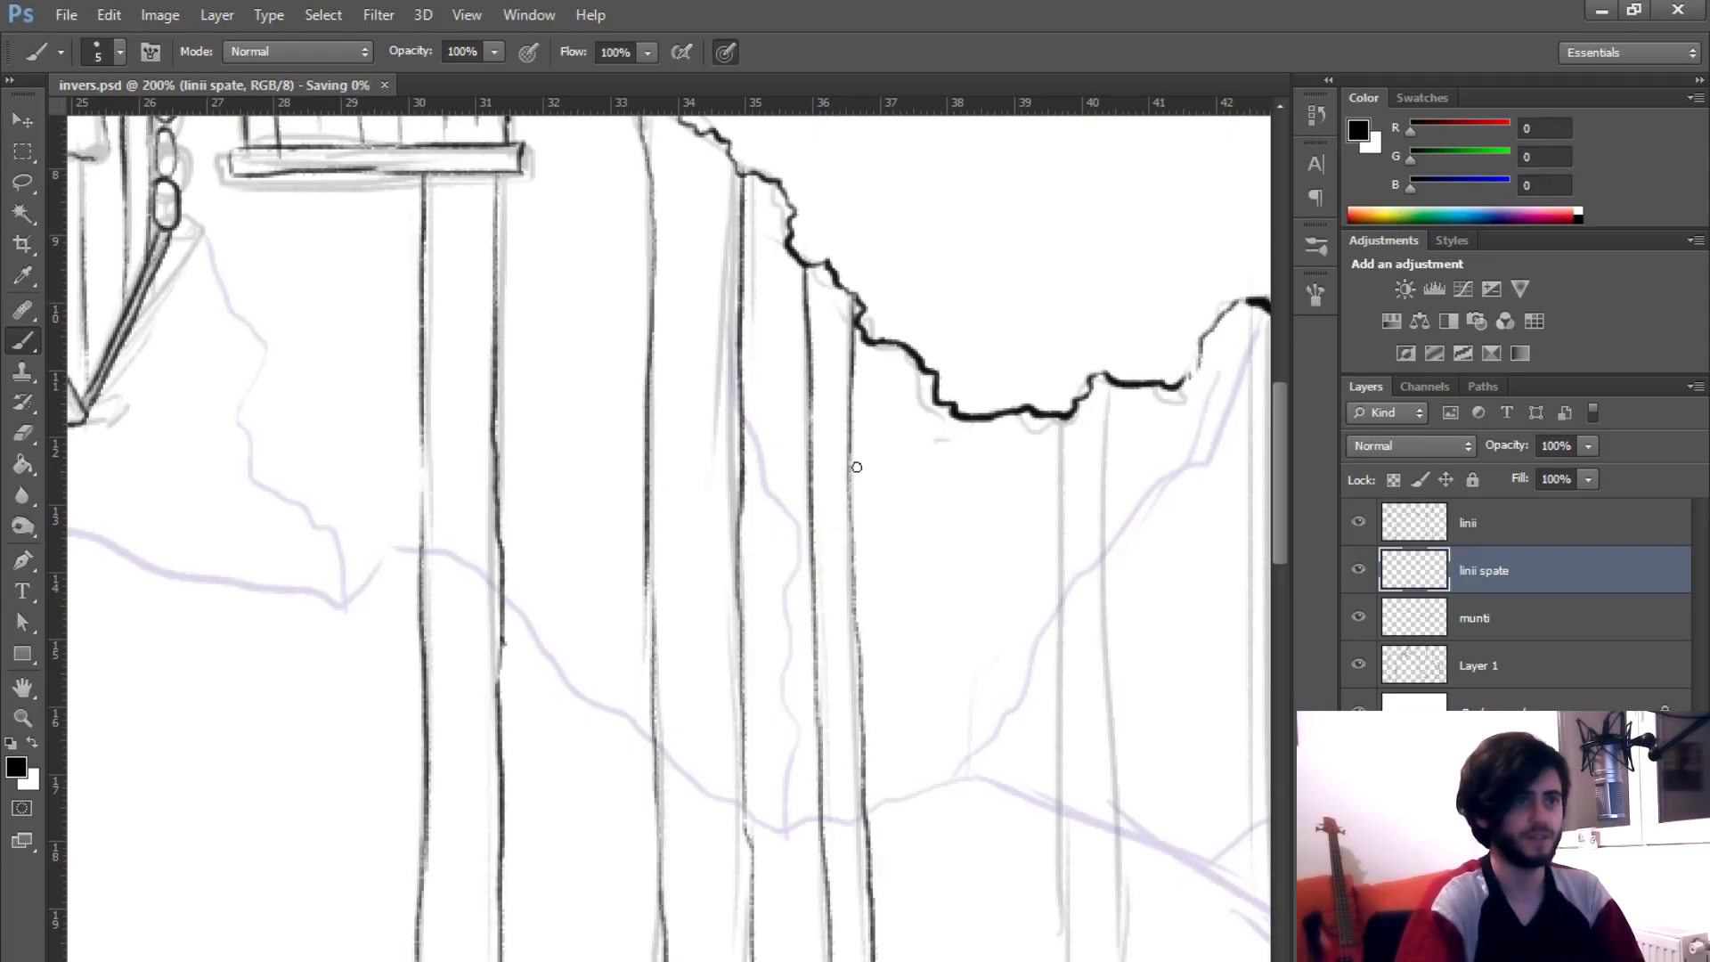
# - Ink the left edge of the next background trunk from the jagged foliage edge down towards the lower bushes
pyautogui.moveTo(848, 466); pyautogui.dragTo(551, 343)
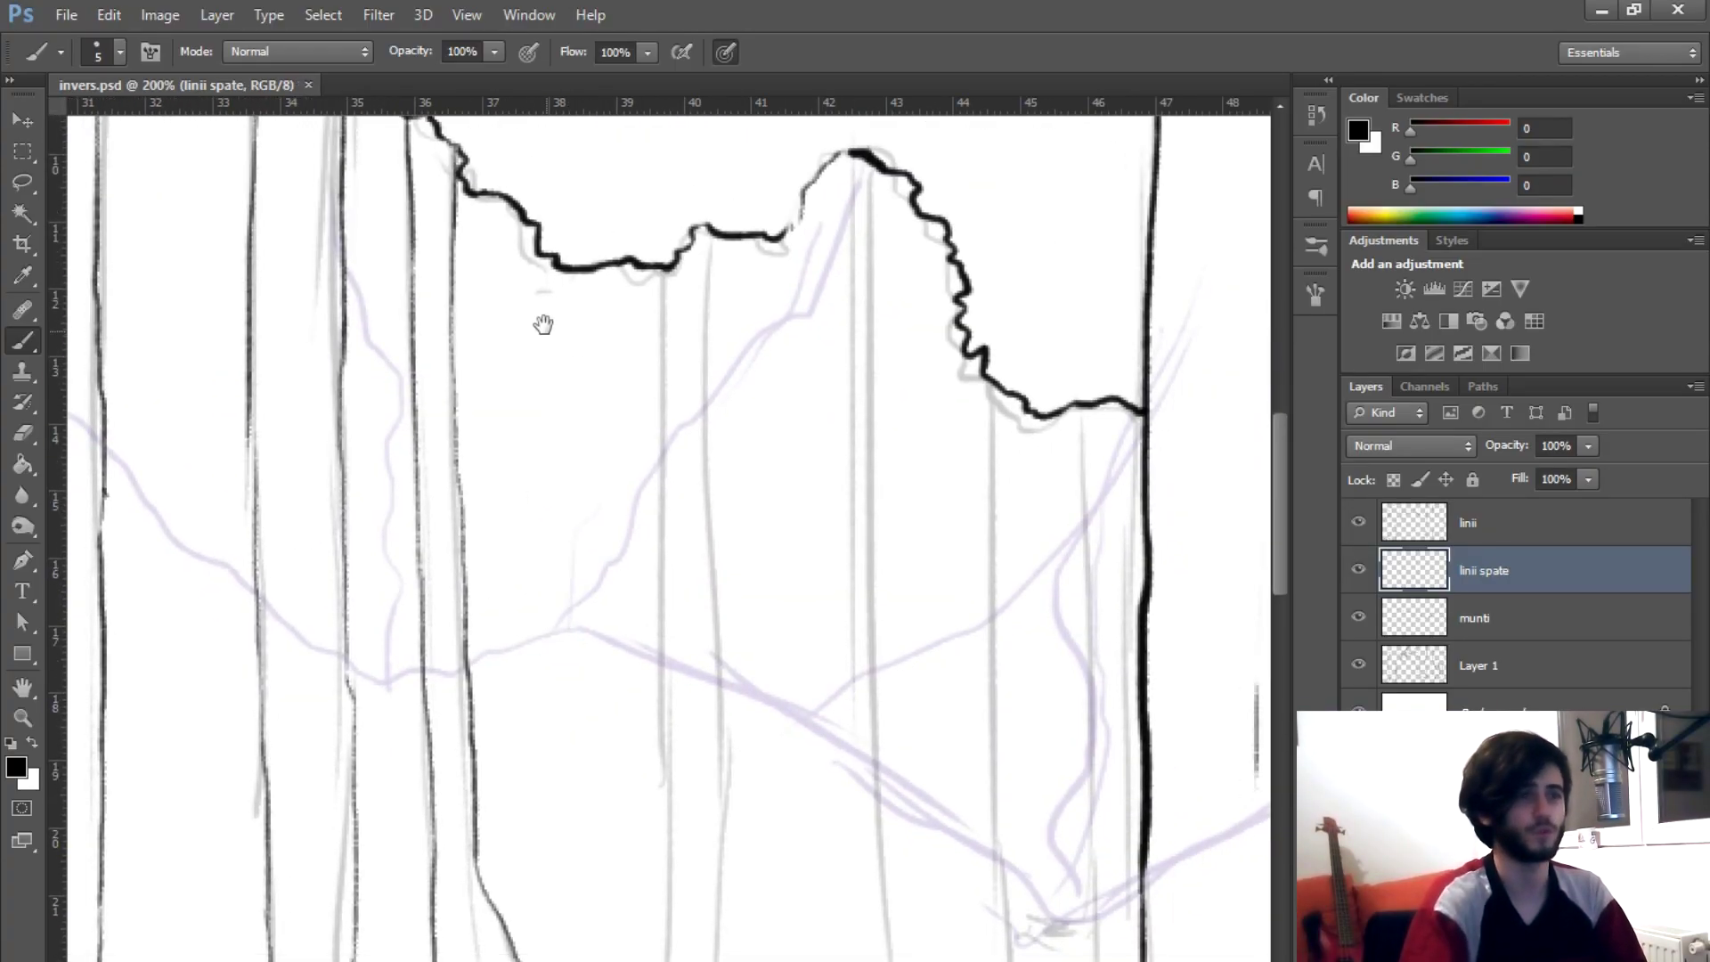
pyautogui.moveTo(659, 268); pyautogui.dragTo(668, 784)
pyautogui.moveTo(668, 784); pyautogui.dragTo(686, 359)
pyautogui.moveTo(691, 431); pyautogui.dragTo(691, 769)
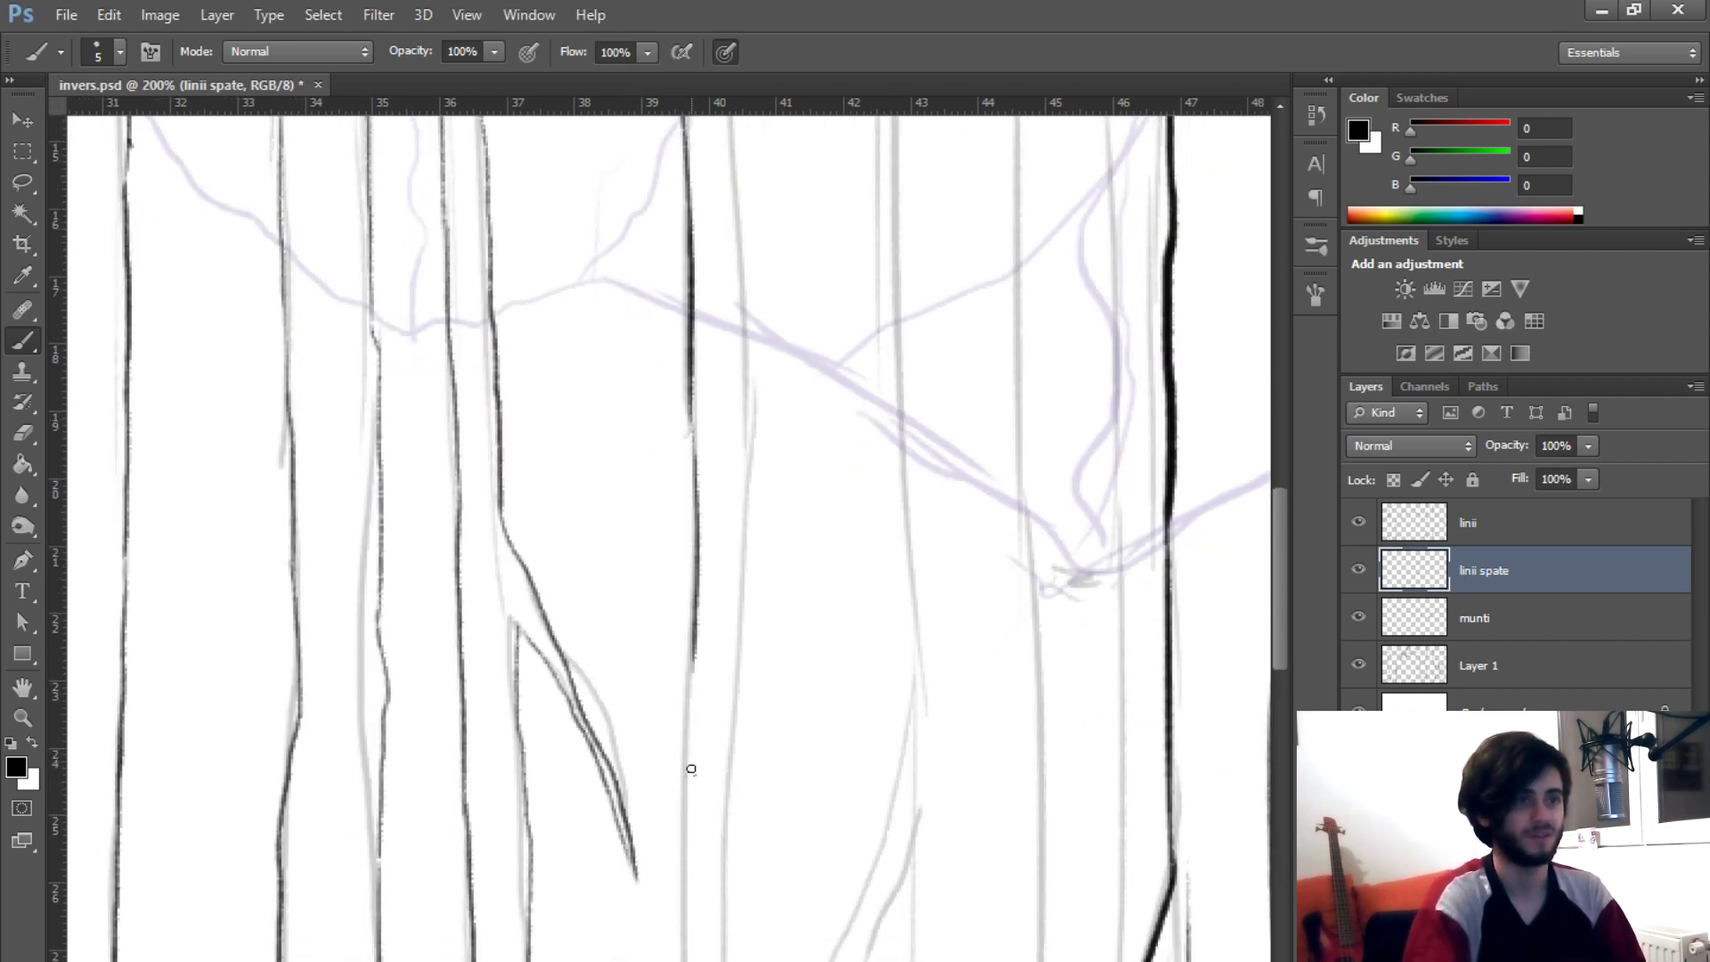
pyautogui.moveTo(699, 527); pyautogui.dragTo(689, 243)
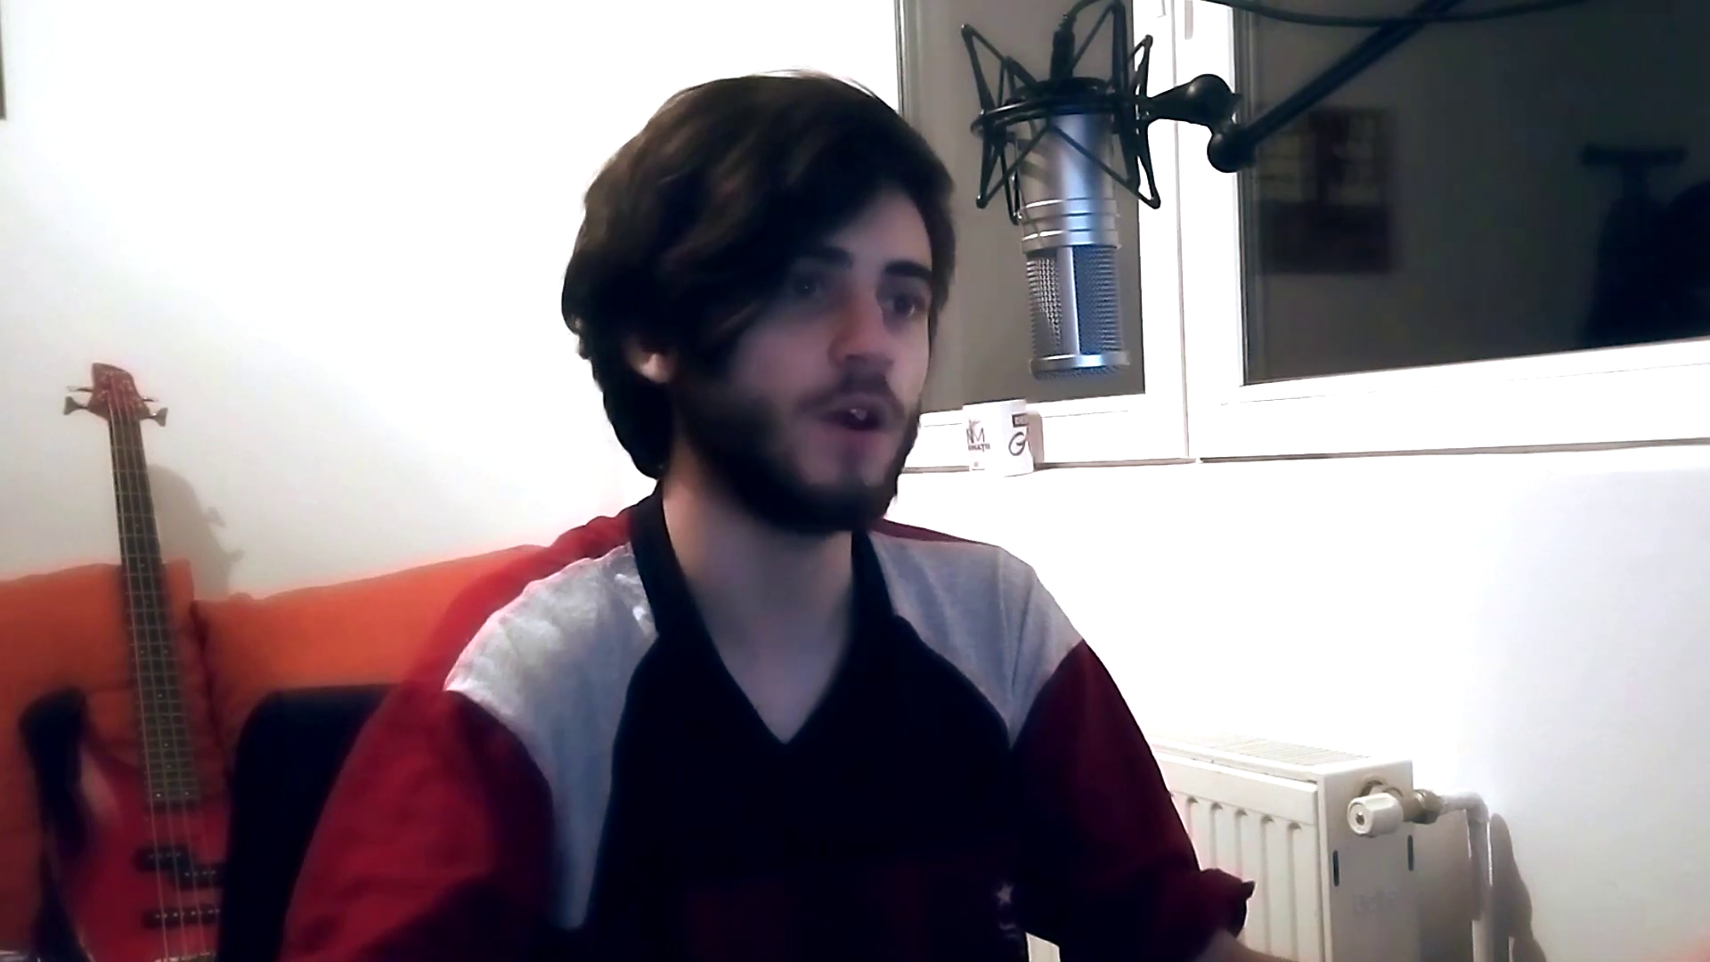
# - Ink the forked trunk base above the lower bushes and the thin trunk edge beside the big right tree
pyautogui.moveTo(782, 719)
pyautogui.mouseDown()
pyautogui.moveTo(814, 829)
pyautogui.moveTo(790, 825)
pyautogui.moveTo(797, 801)
pyautogui.mouseUp()
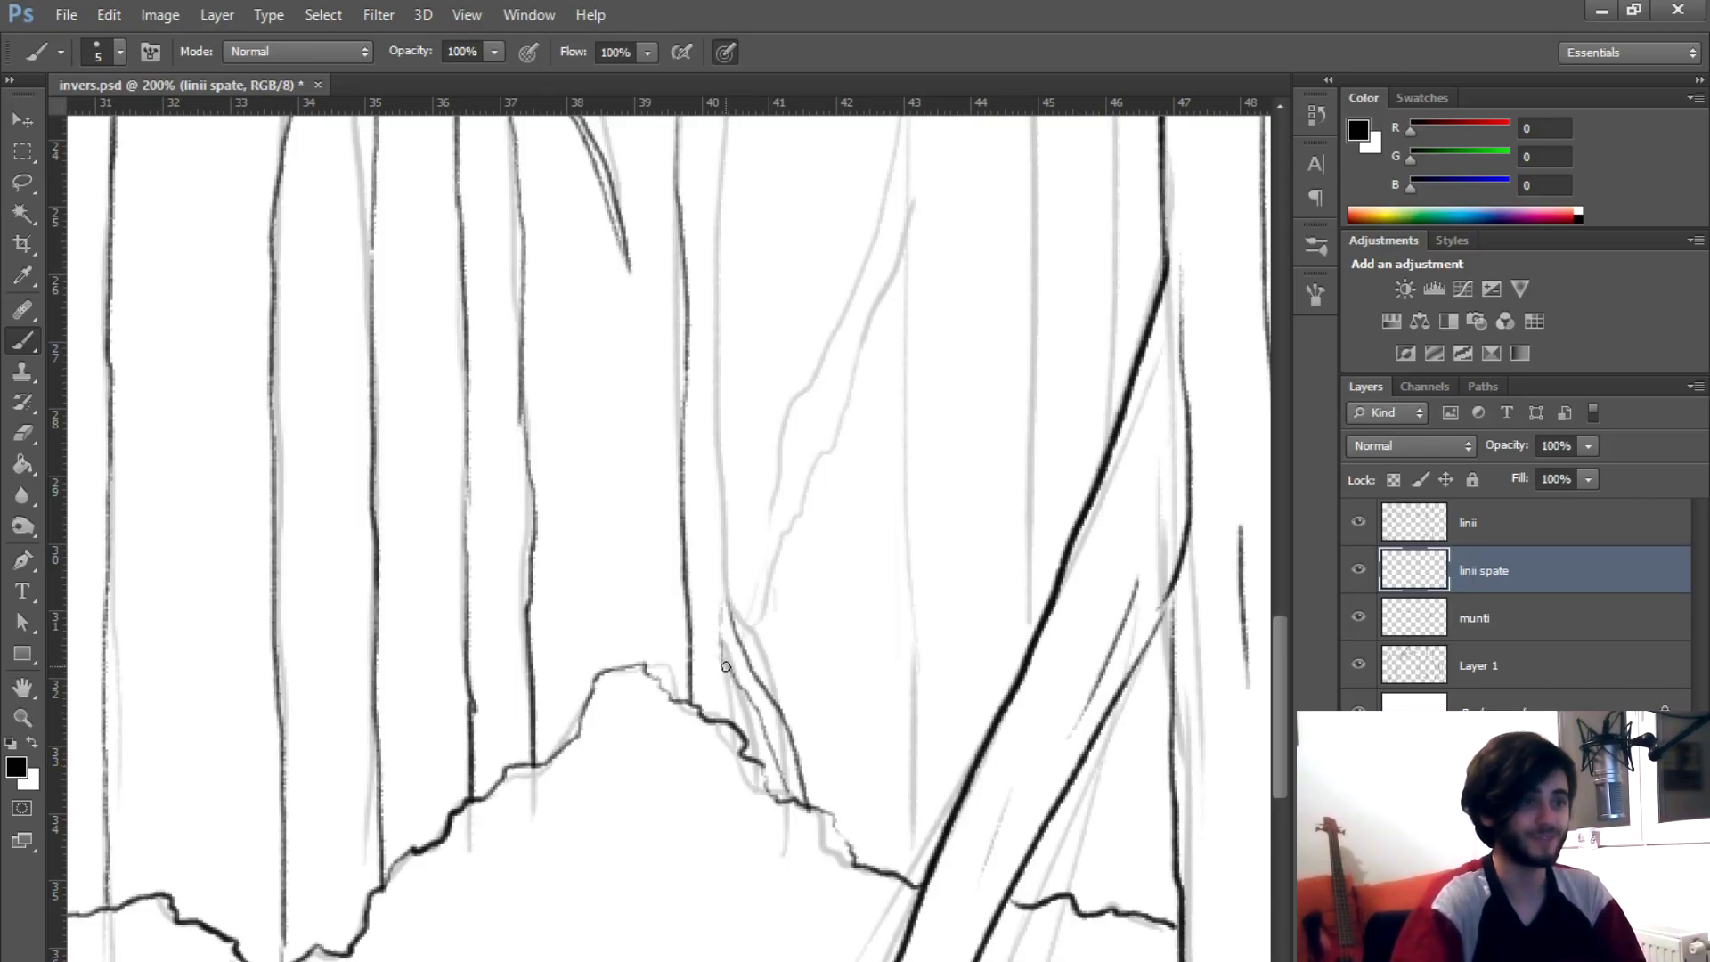
pyautogui.moveTo(806, 831); pyautogui.dragTo(805, 369)
pyautogui.moveTo(869, 543); pyautogui.dragTo(848, 376)
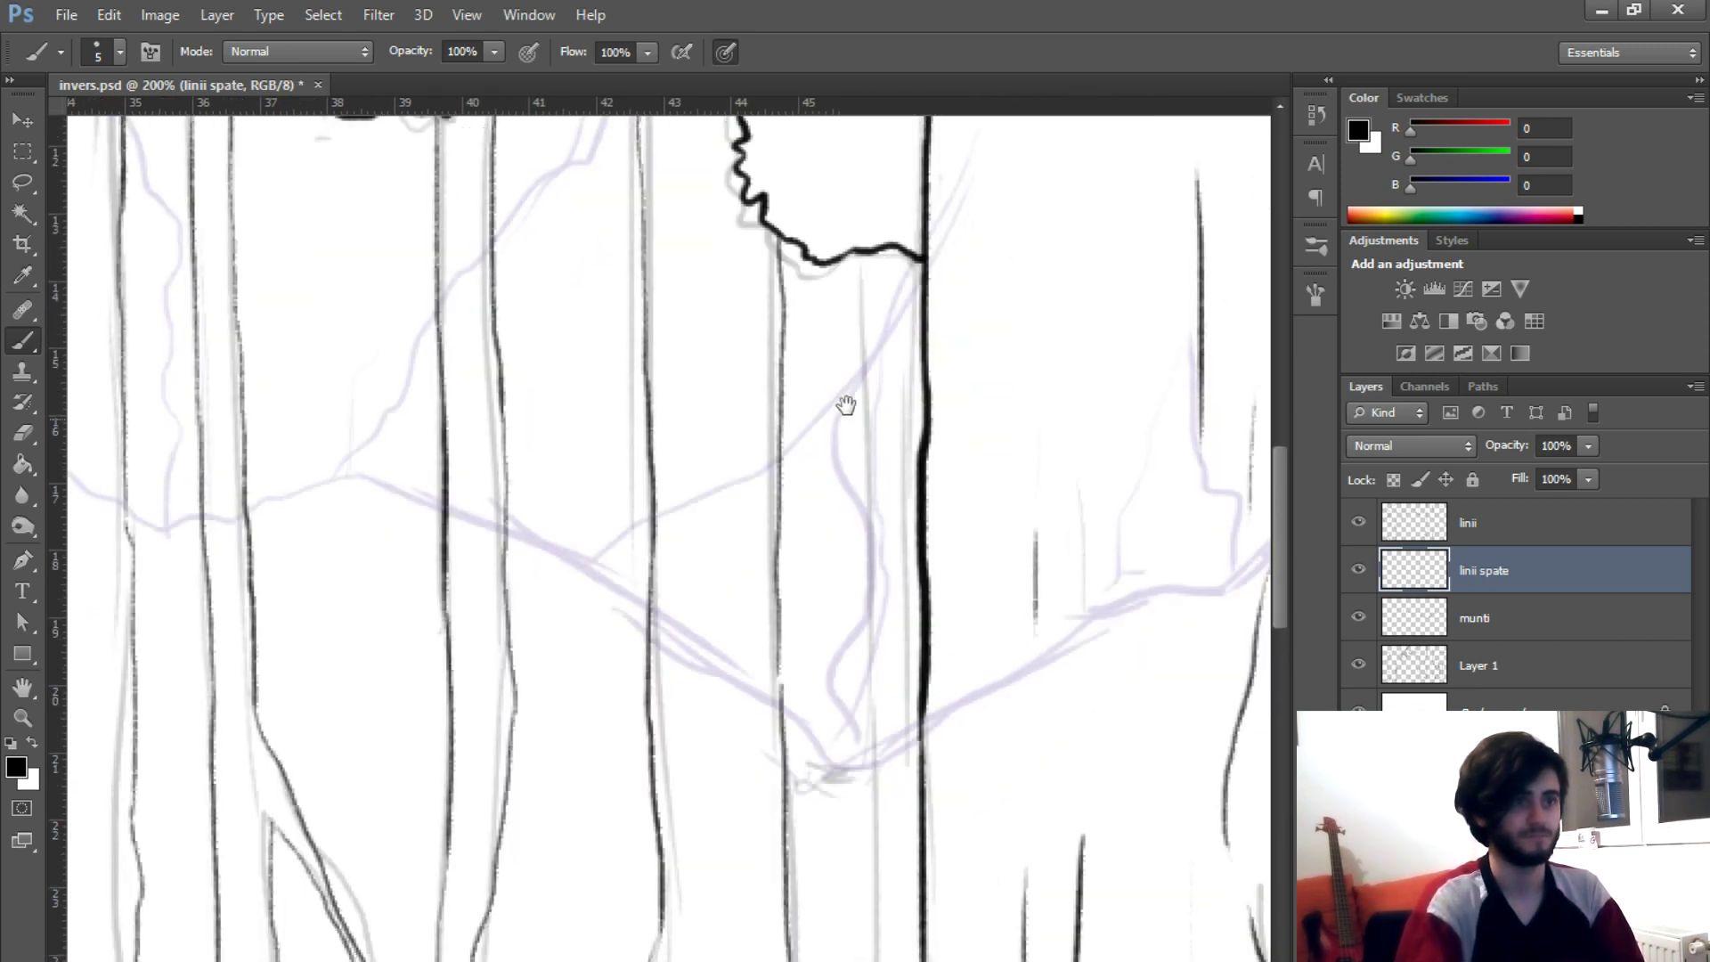
pyautogui.moveTo(863, 212); pyautogui.dragTo(889, 790)
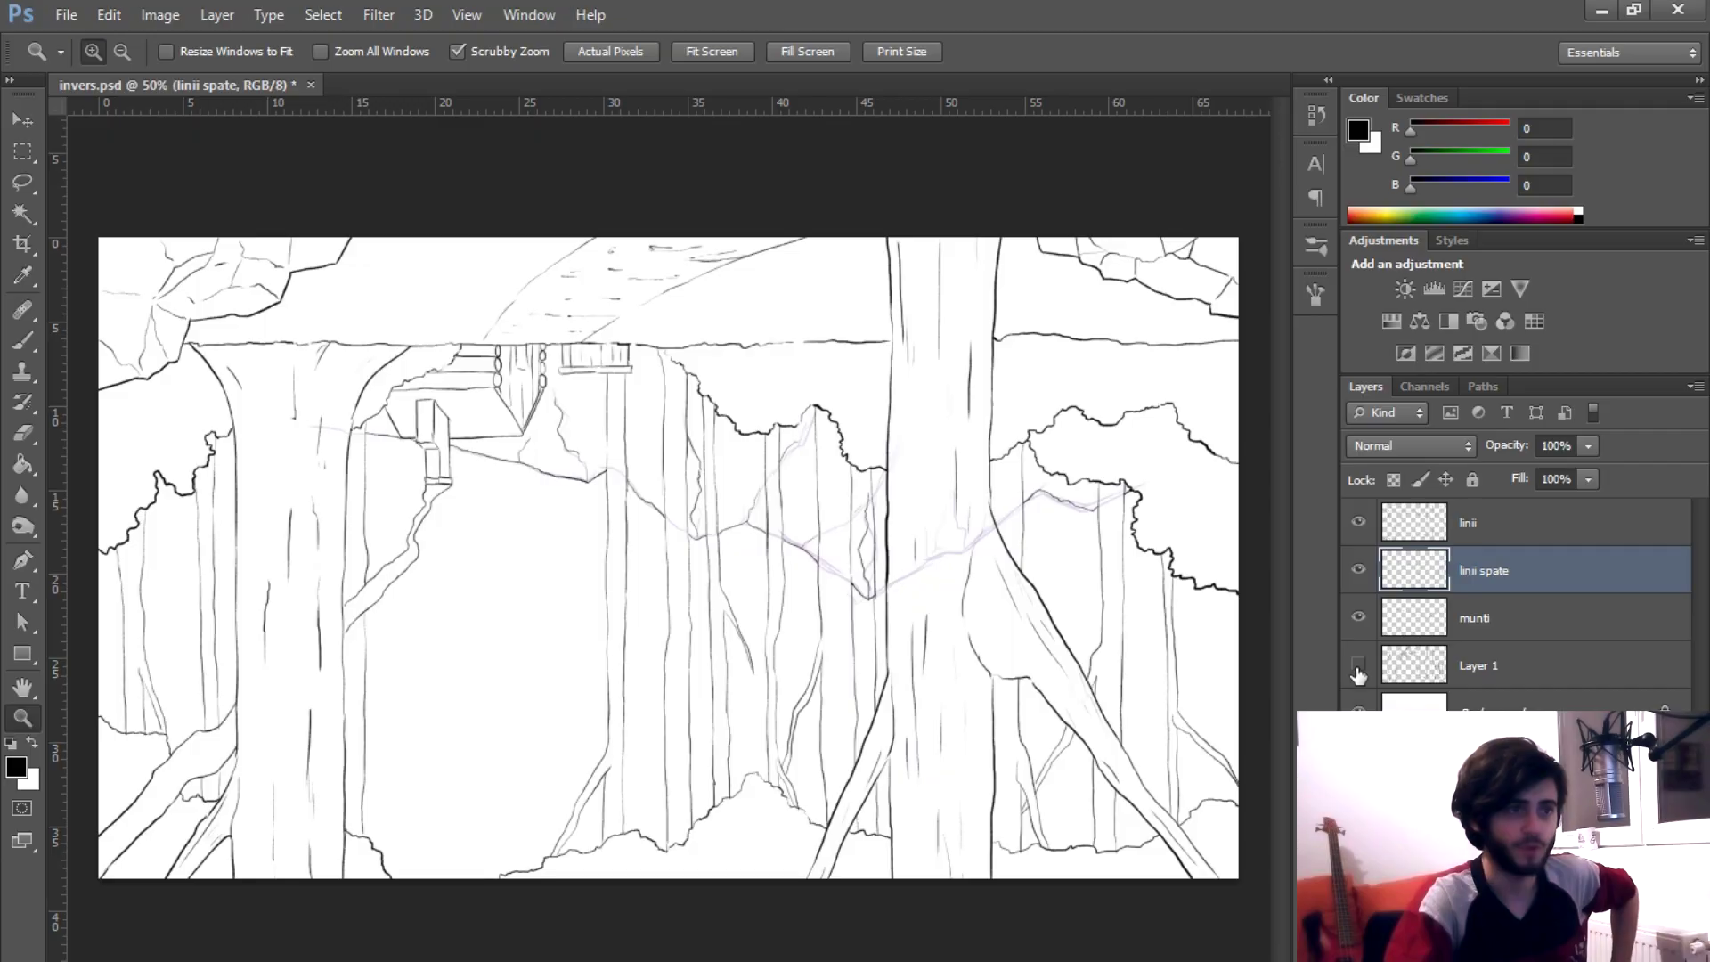
# - Hide the munti sketch layer and save the document
pyautogui.click(1359, 617)
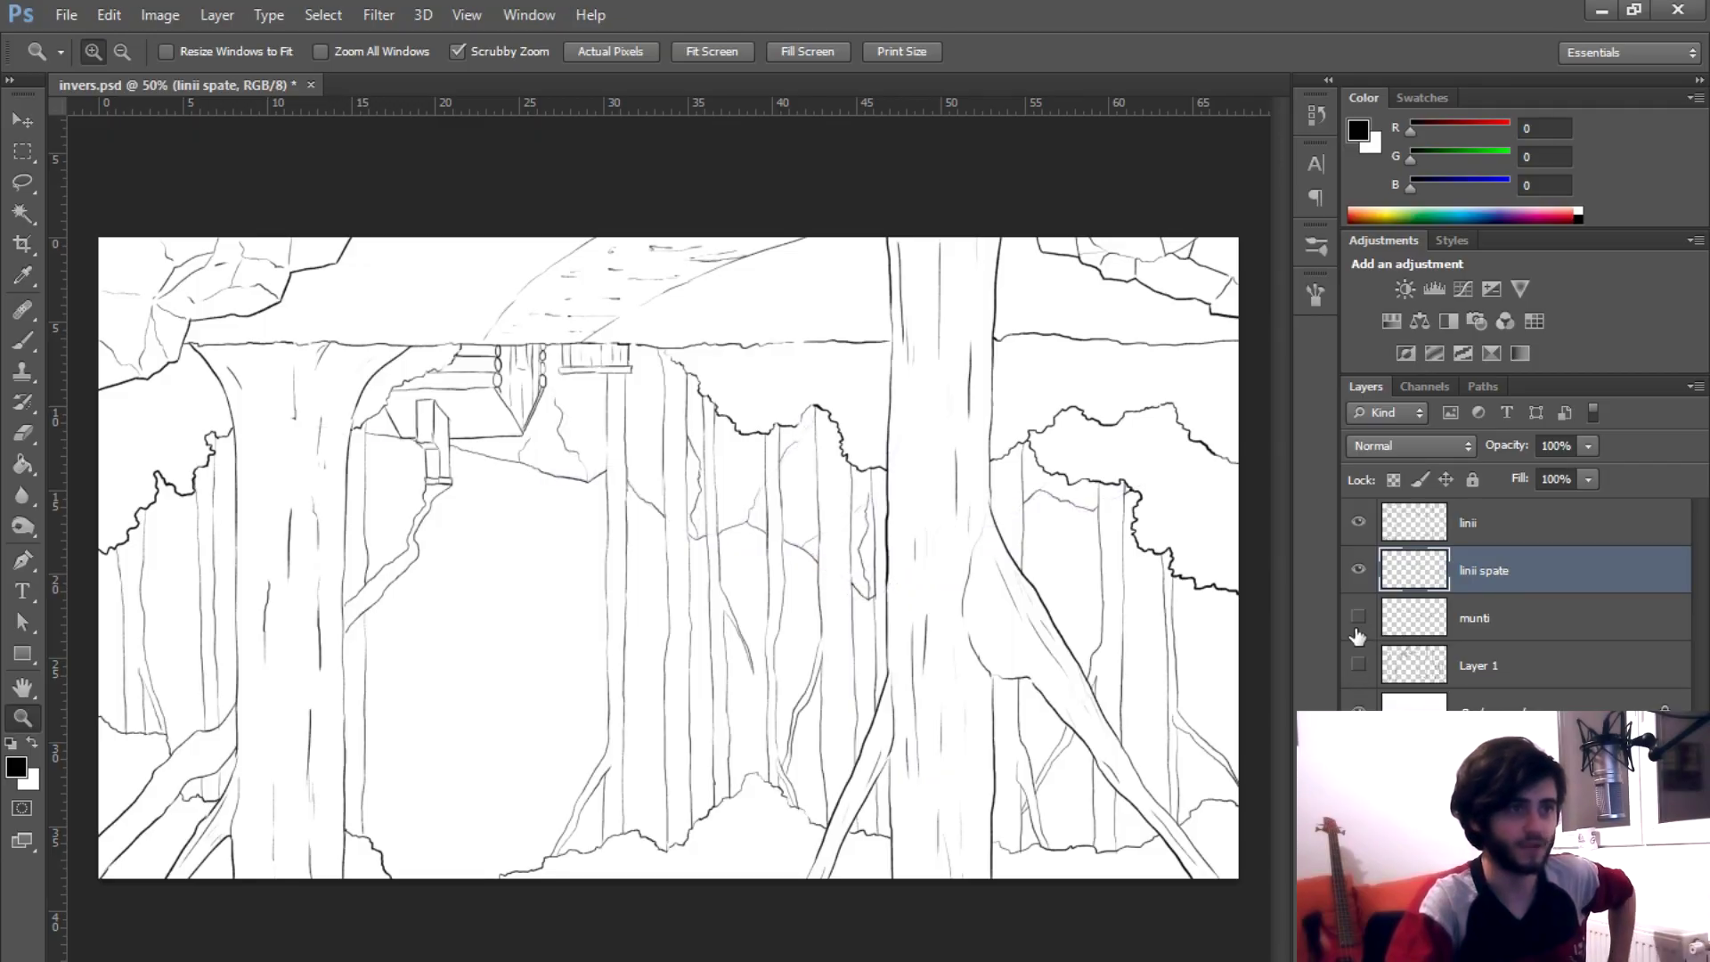
pyautogui.hotkey('ctrl', 's')
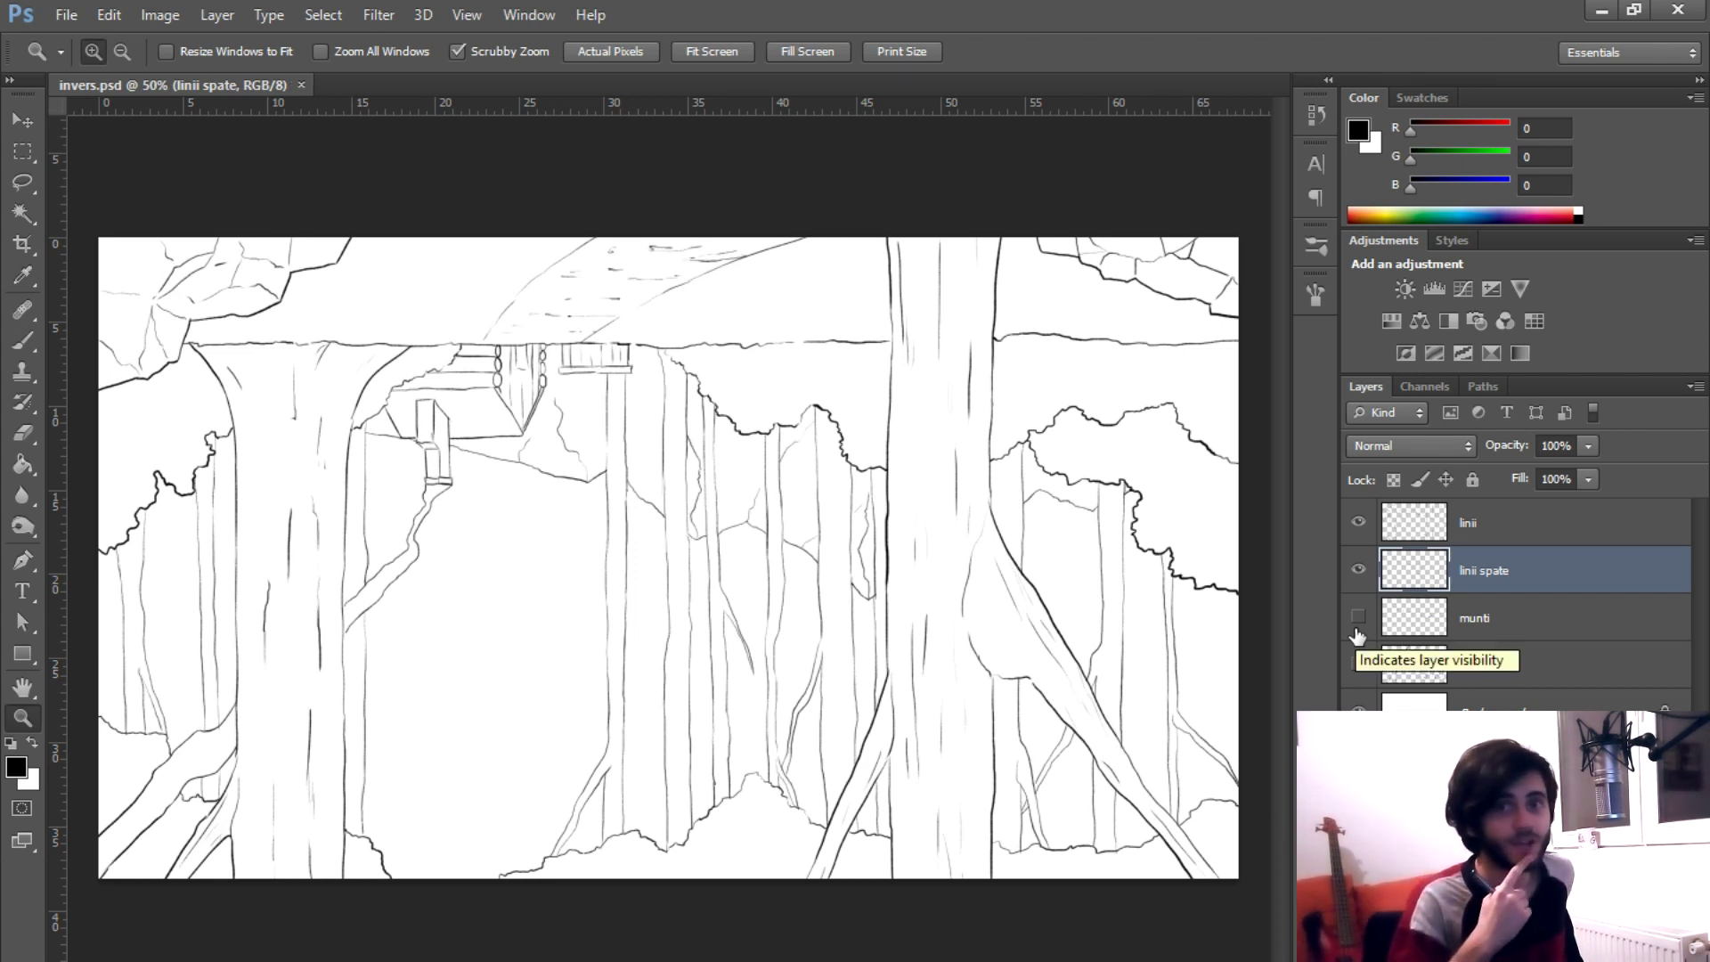
# - Add a new layer named cer directly below the linii spate layer
pyautogui.hotkey('ctrl', 'shift', 'alt', 'n')
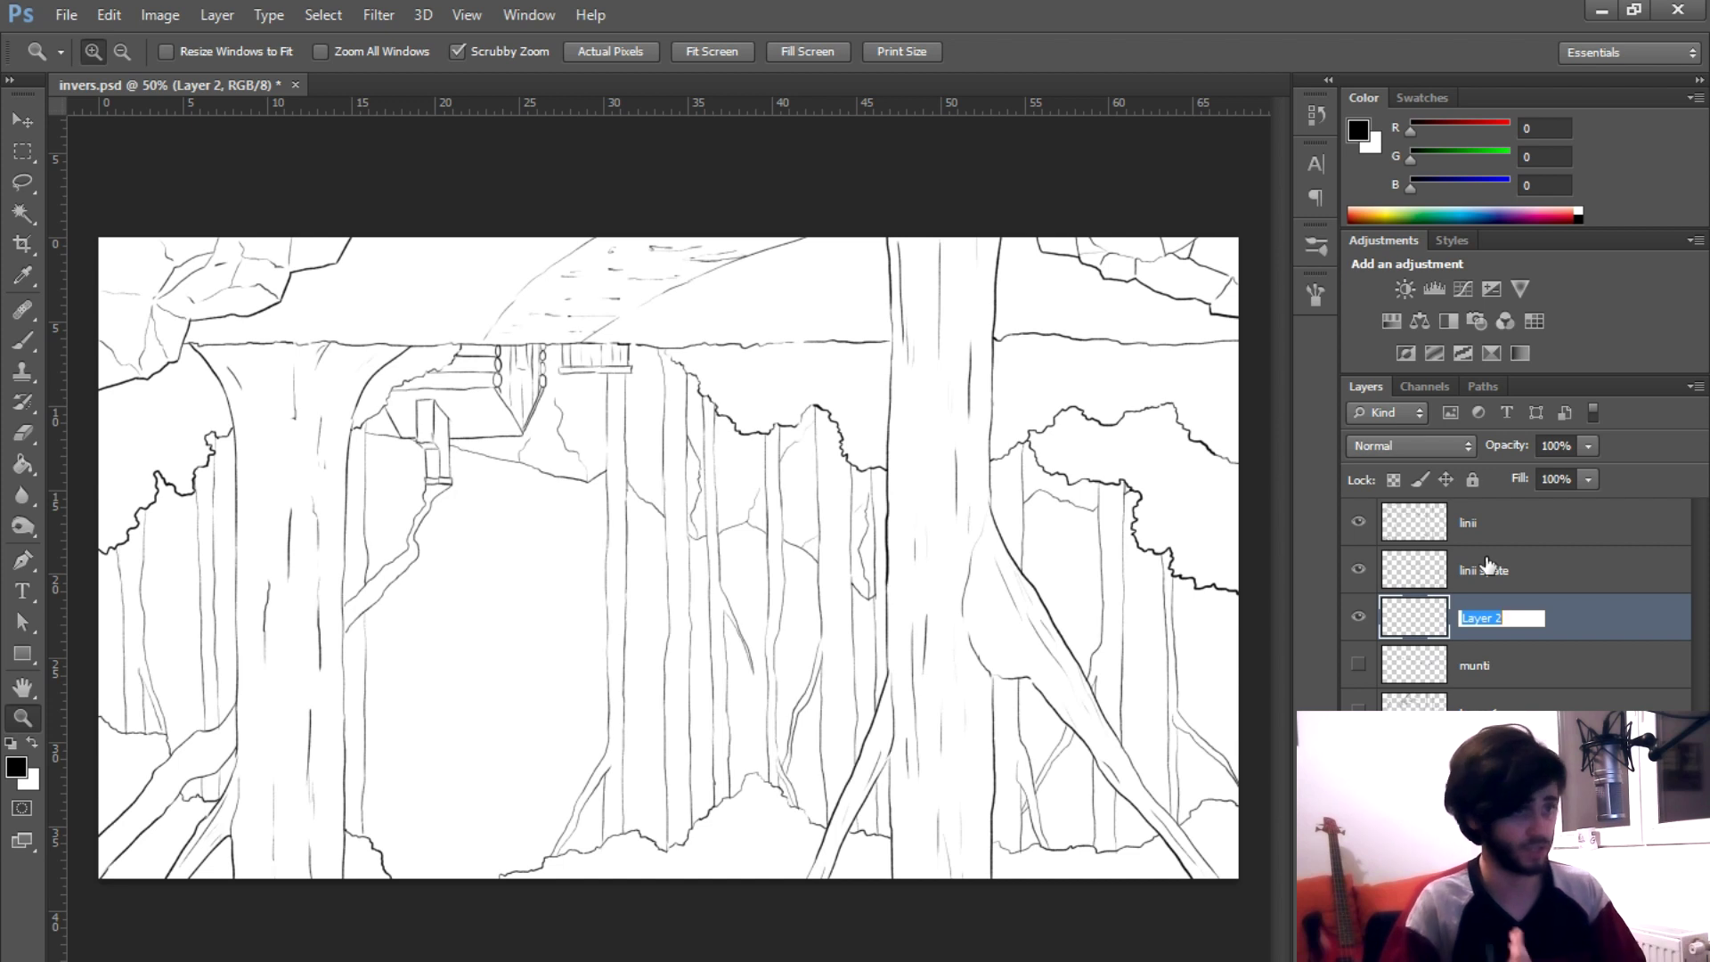
pyautogui.write('cer')
pyautogui.press('Return')
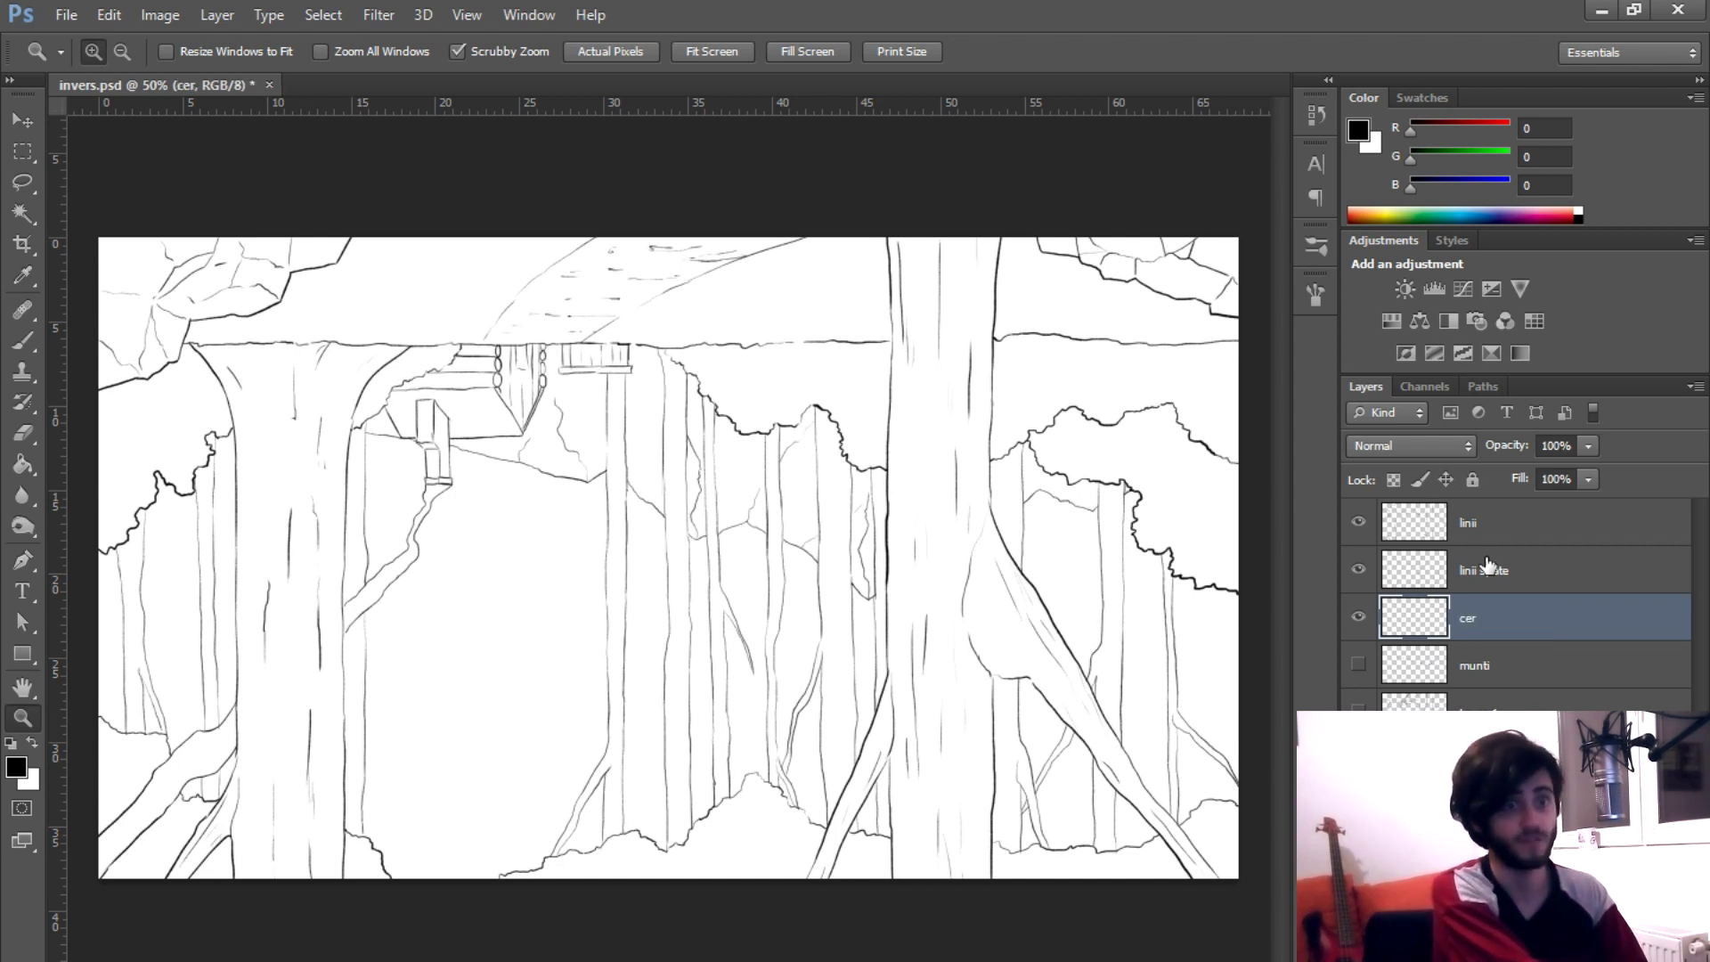
# - Touch up the lilac mountain fill on the munte layer and erase the colour spilling past the inked ridgeline
pyautogui.moveTo(891, 712); pyautogui.dragTo(843, 744)
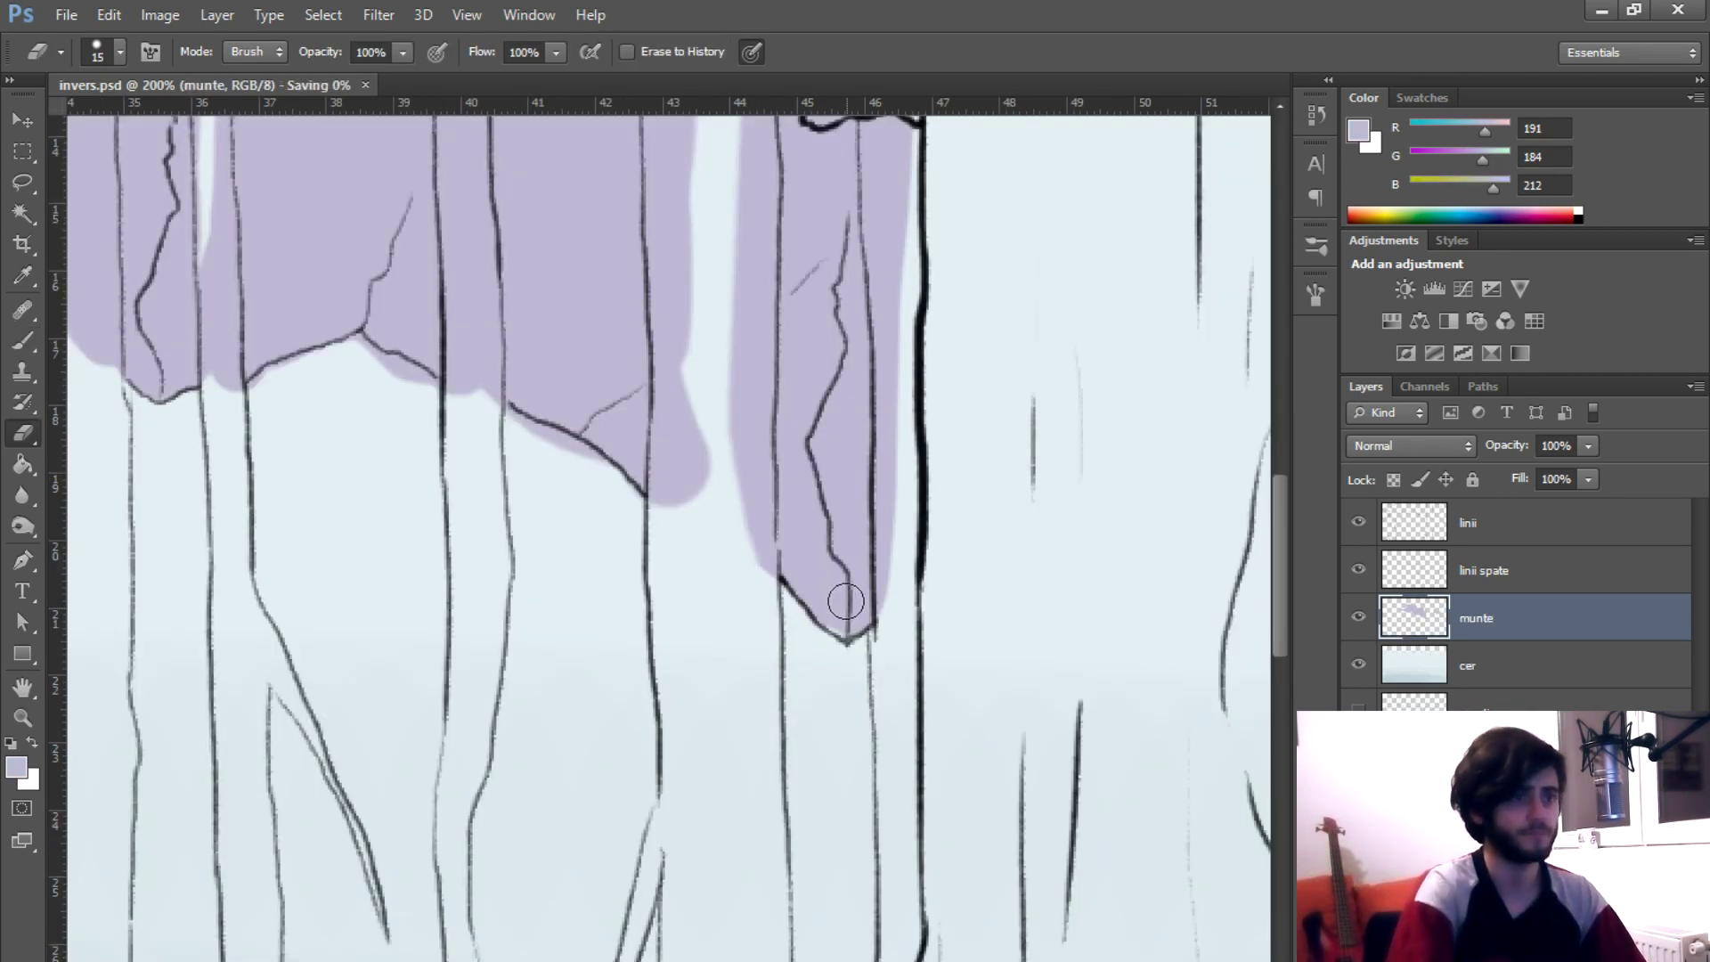
pyautogui.press('b')
pyautogui.moveTo(838, 613); pyautogui.dragTo(842, 614)
pyautogui.press('e')
pyautogui.moveTo(495, 415); pyautogui.dragTo(592, 474)
pyautogui.press('z')
pyautogui.keyDown('alt'); pyautogui.click(653, 457); pyautogui.keyUp('alt')
pyautogui.click(653, 457)
pyautogui.press('e')
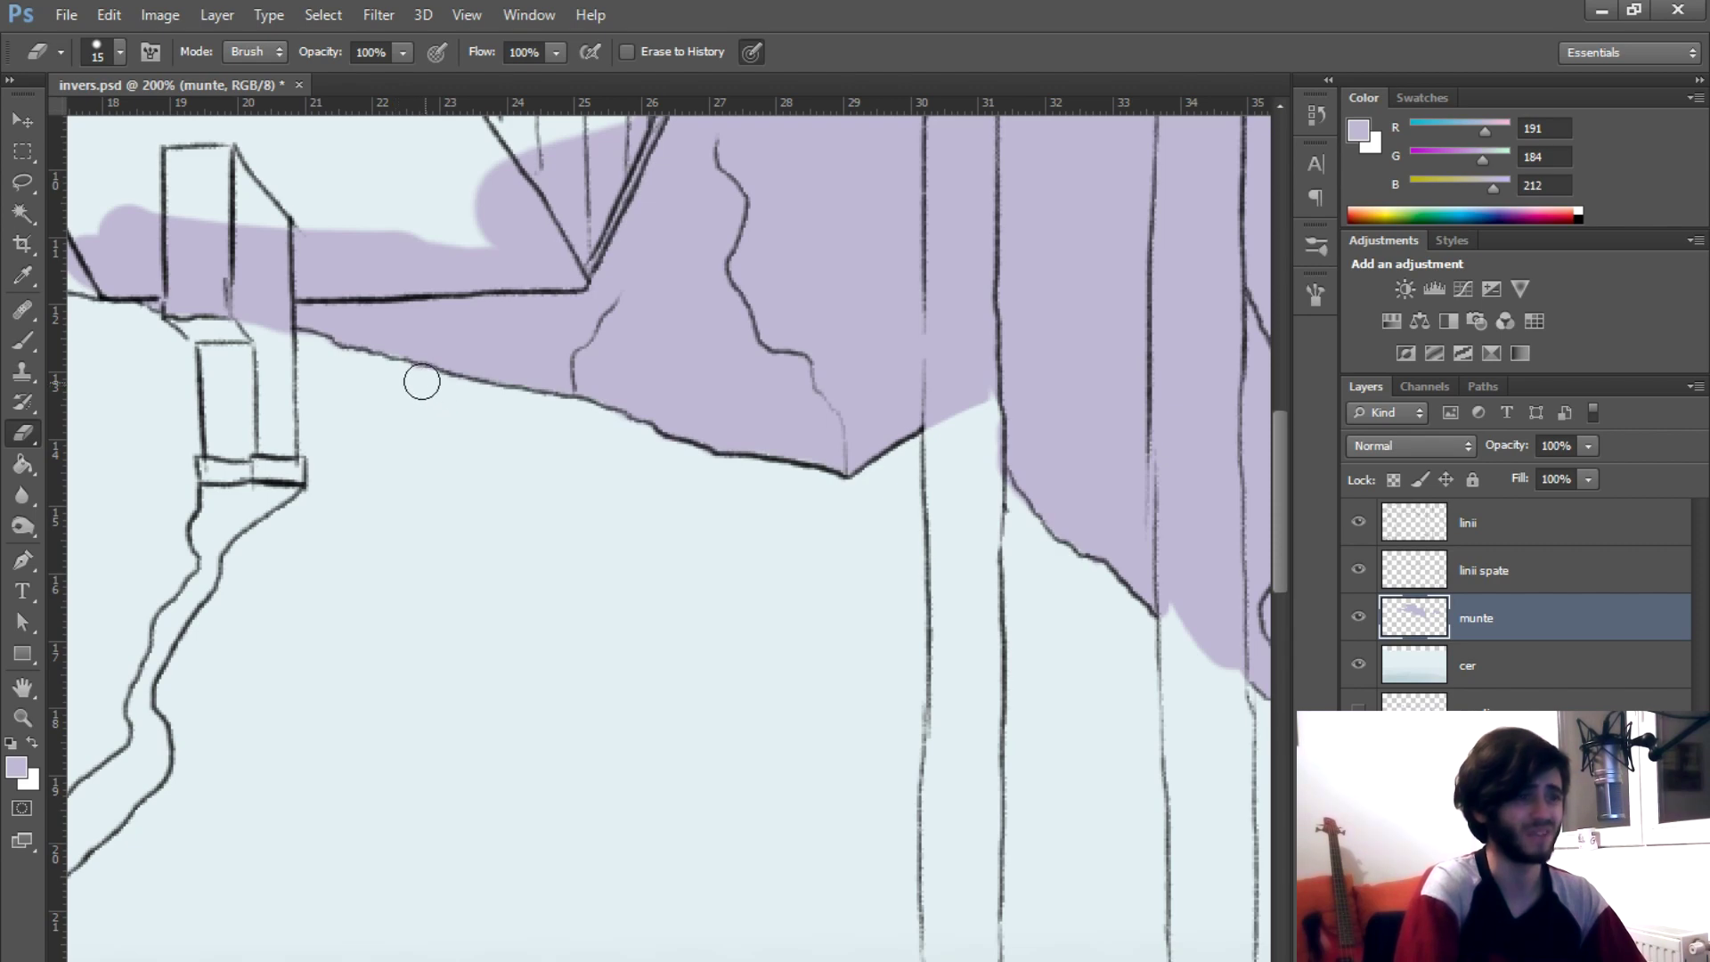
pyautogui.press('z')
pyautogui.keyDown('alt'); pyautogui.click(635, 370); pyautogui.keyUp('alt')
pyautogui.keyDown('alt'); pyautogui.click(635, 369); pyautogui.keyUp('alt')
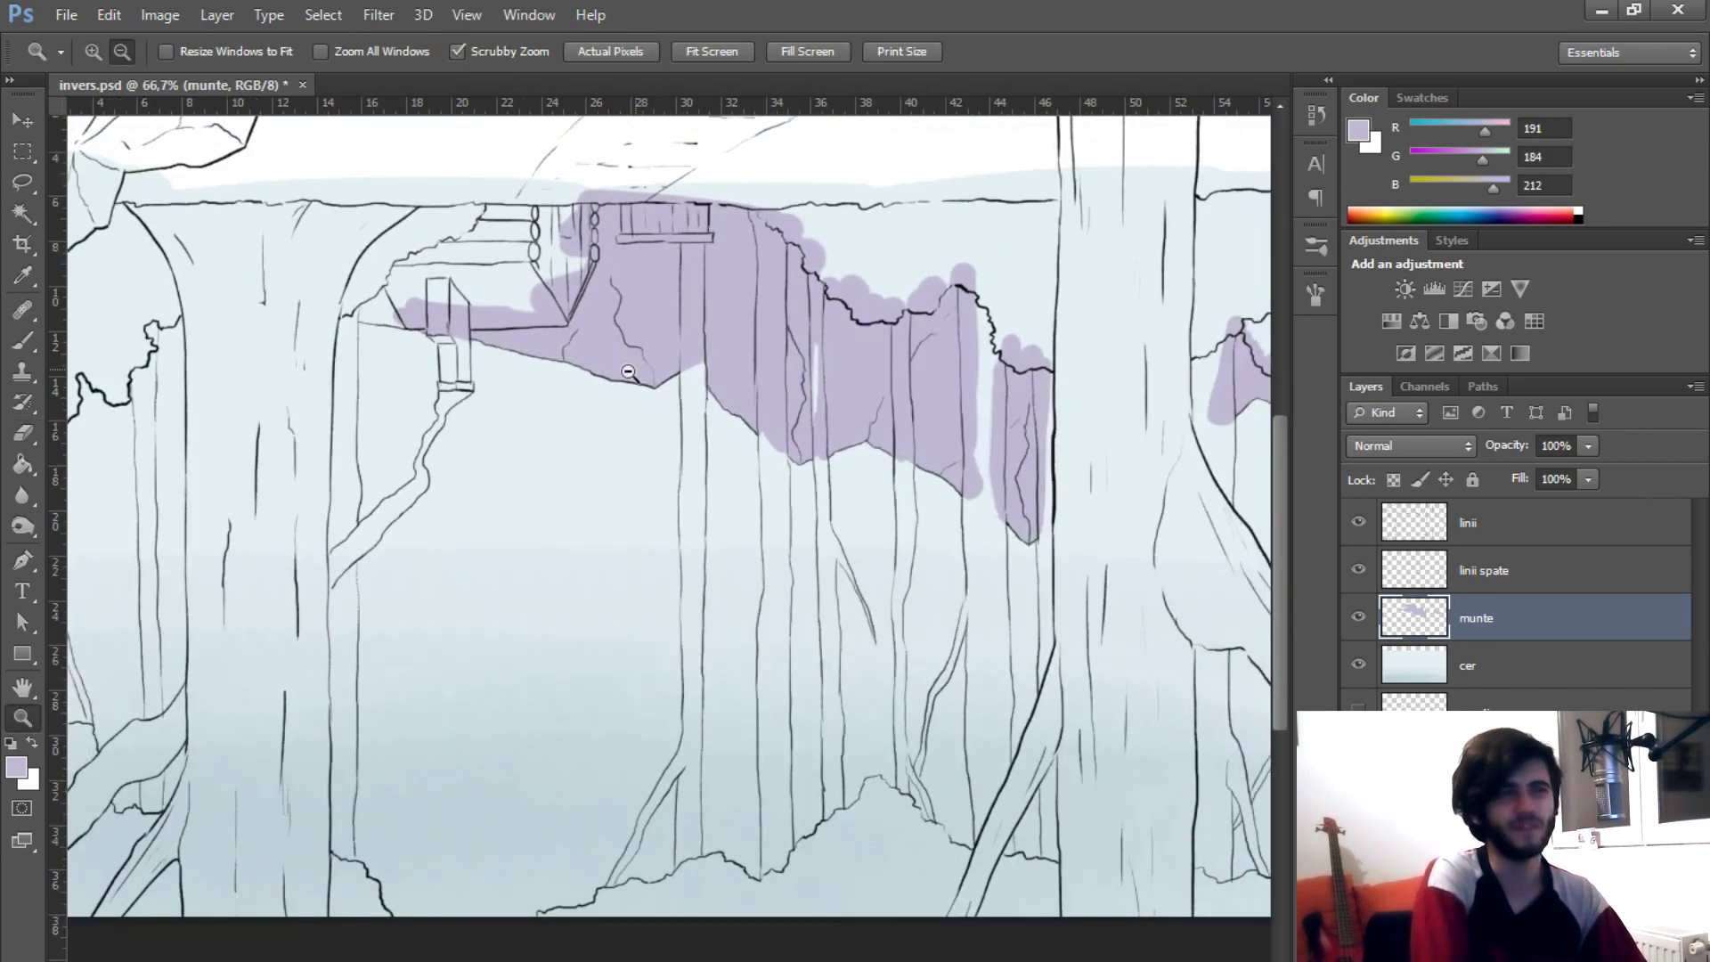
# - Set the foreground colour to a lighter lilac, RGB 218, 211, 239, for shading the mountains
pyautogui.keyDown('alt'); pyautogui.click(635, 370); pyautogui.keyUp('alt')
pyautogui.press('e')
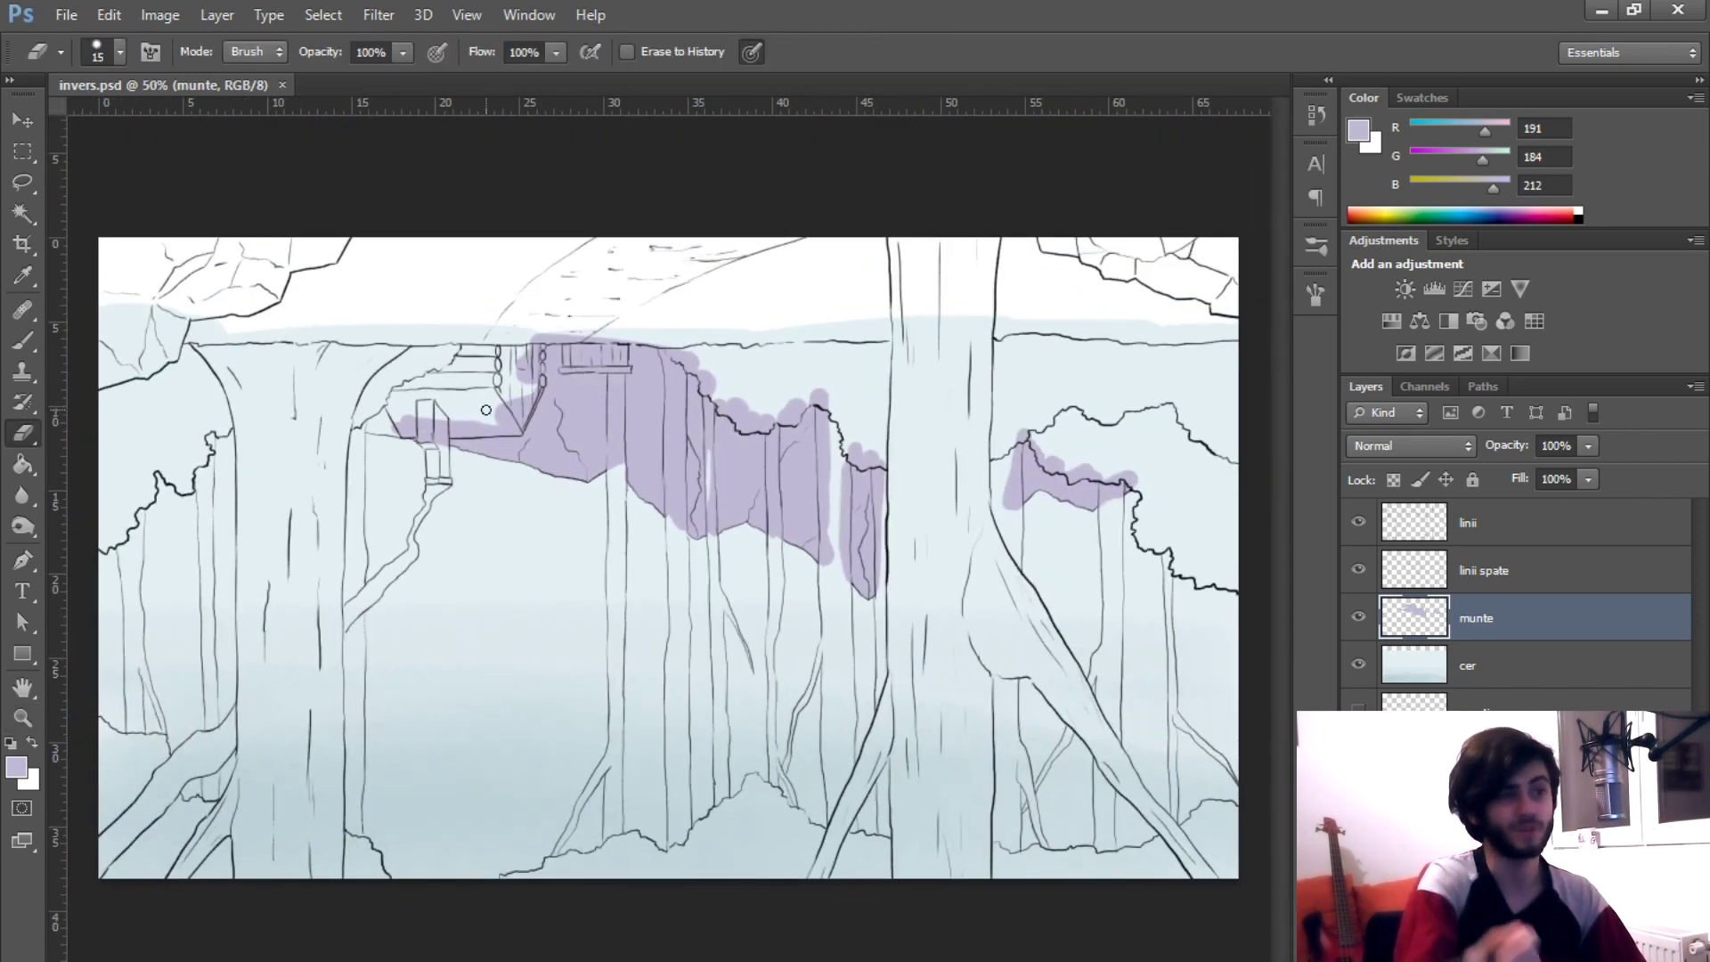
pyautogui.click(20, 766)
pyautogui.click(875, 709)
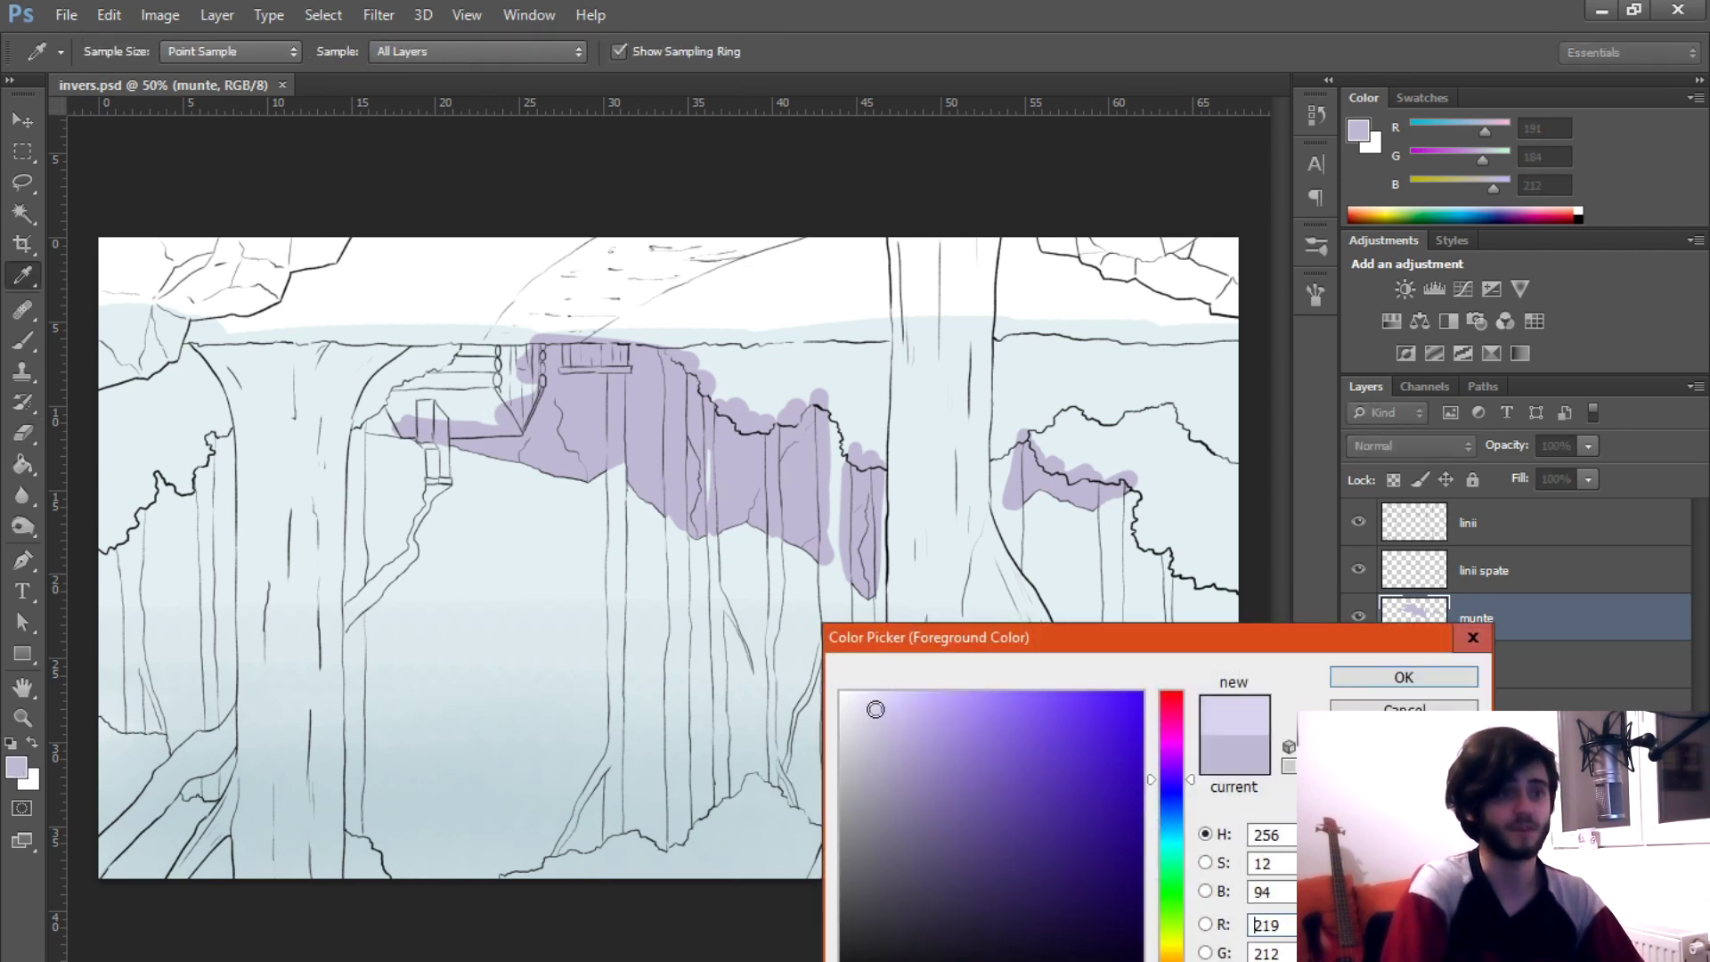
pyautogui.click(1360, 675)
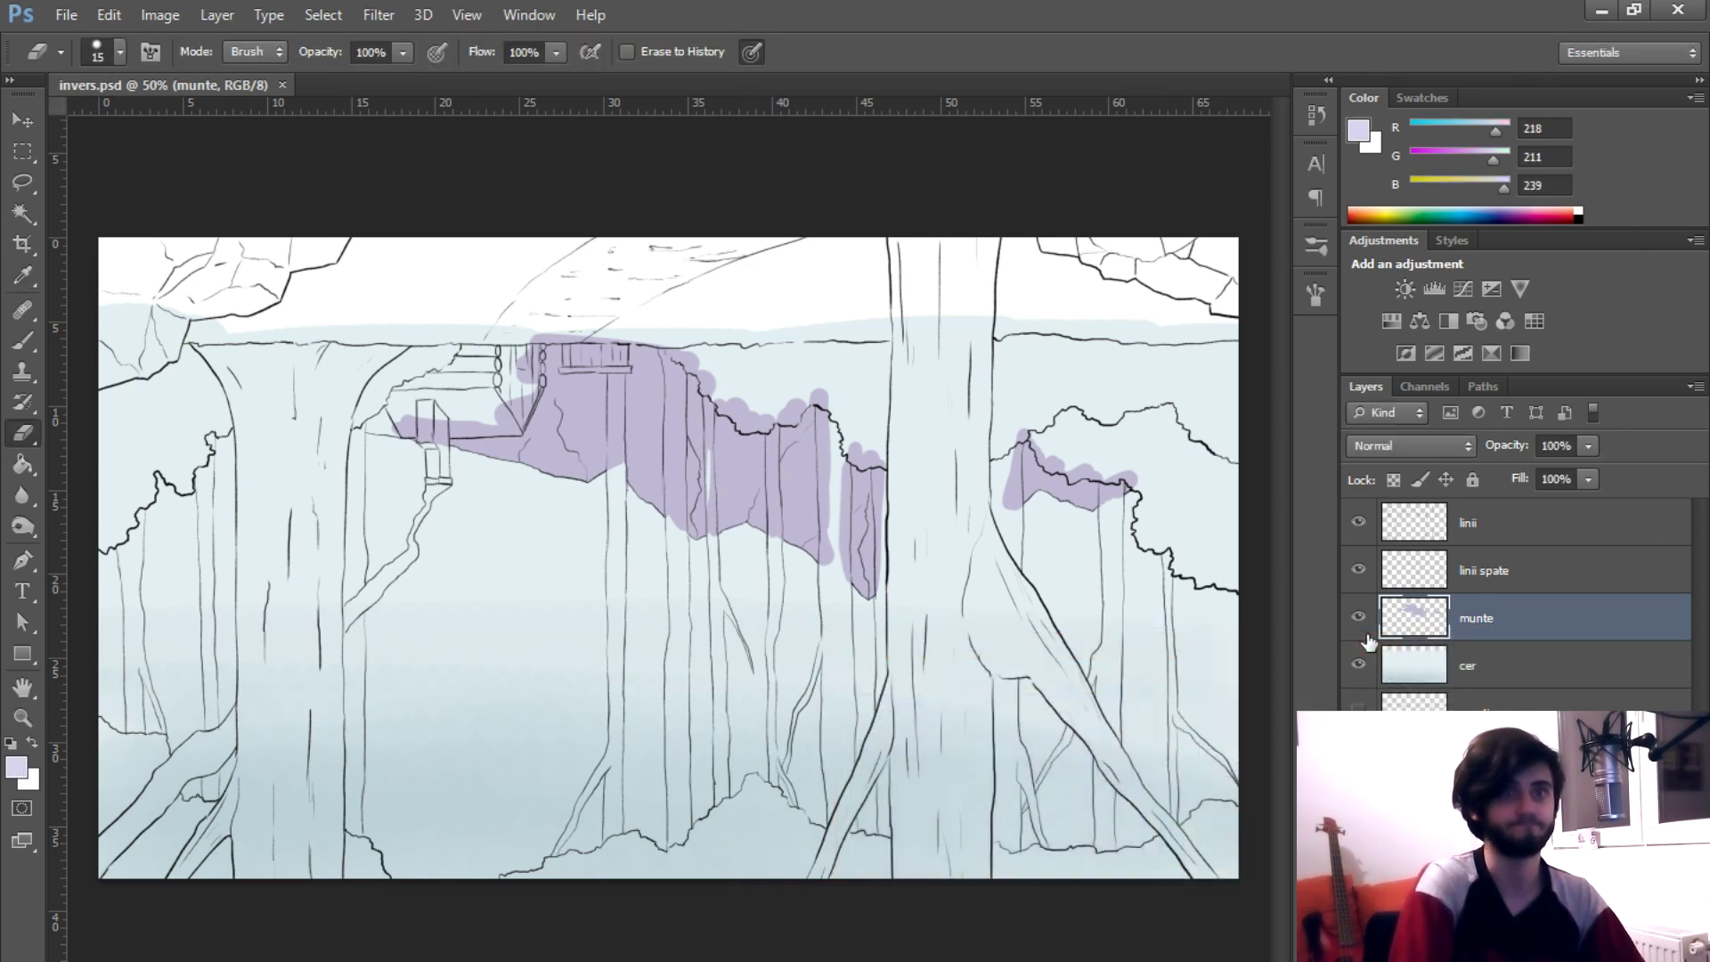
# - Paint the thin background trunk below the hanging fence dark plum, RGB 90, 63, 75, on the copaci layer
pyautogui.press('z')
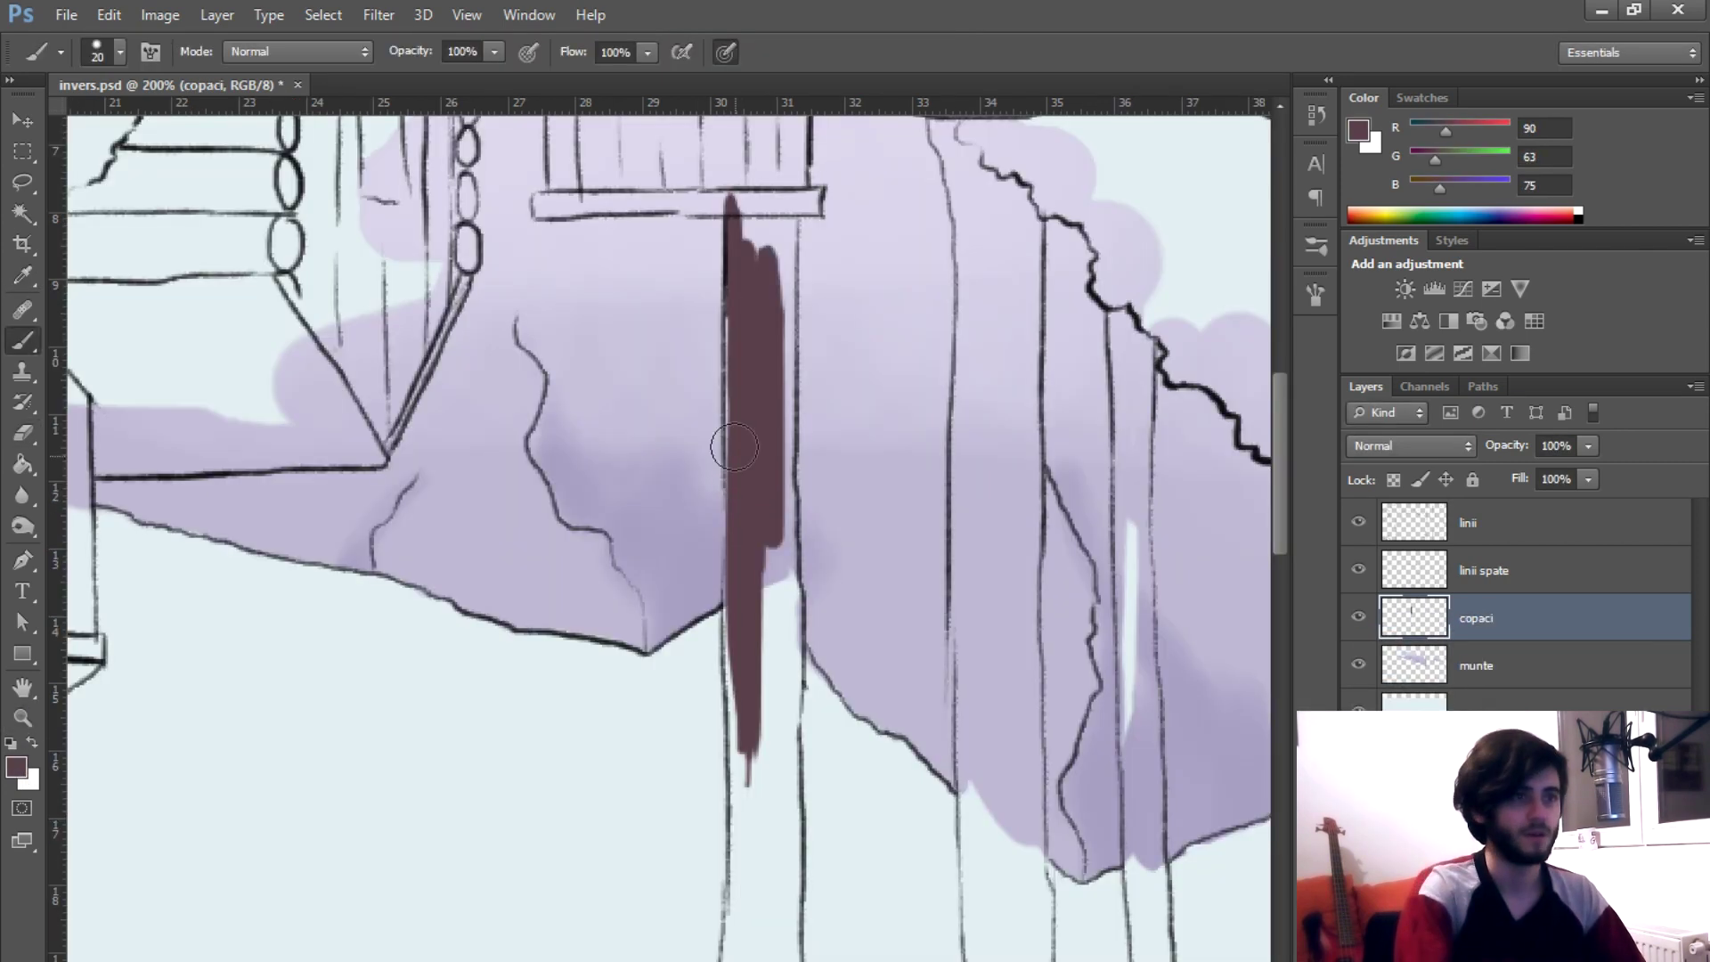
pyautogui.moveTo(726, 249); pyautogui.dragTo(746, 561)
pyautogui.moveTo(728, 205); pyautogui.dragTo(793, 330)
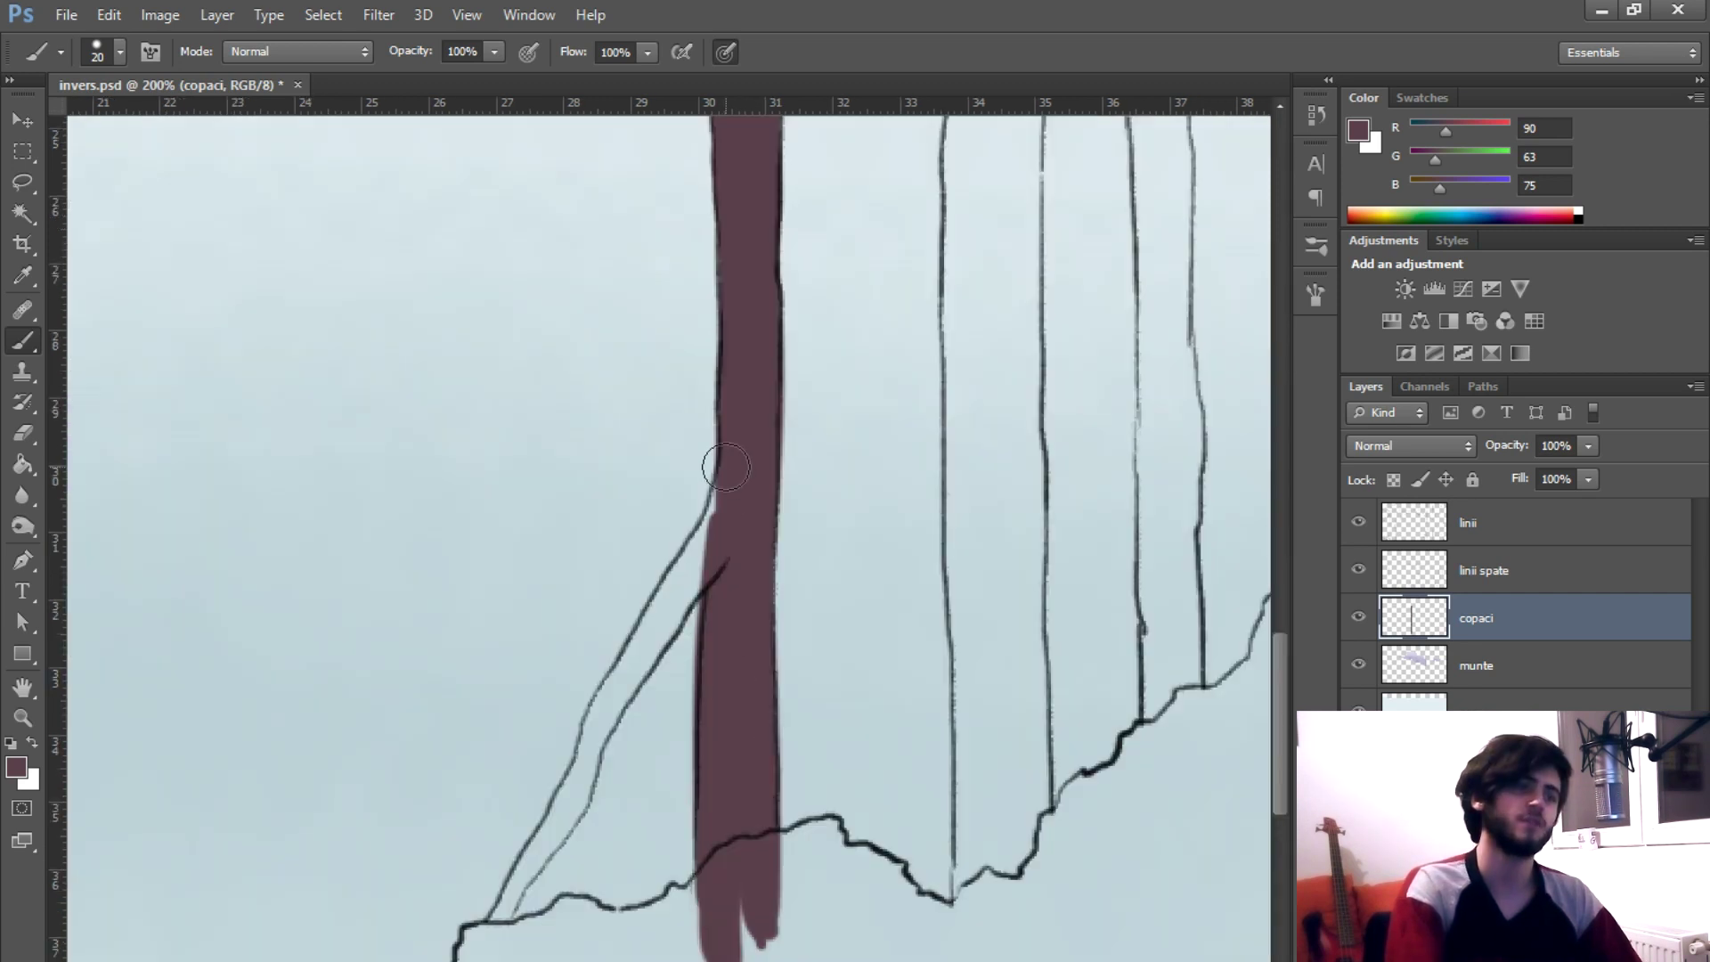
# - Fill the slanted branch forking off that trunk's base with the same plum and erase the colour outside its outline
pyautogui.moveTo(726, 468)
pyautogui.mouseDown()
pyautogui.moveTo(653, 622)
pyautogui.moveTo(690, 592)
pyautogui.moveTo(609, 687)
pyautogui.moveTo(590, 761)
pyautogui.moveTo(499, 928)
pyautogui.moveTo(579, 808)
pyautogui.moveTo(552, 794)
pyautogui.moveTo(485, 908)
pyautogui.mouseUp()
pyautogui.press('e')
pyautogui.press('b')
pyautogui.moveTo(525, 846)
pyautogui.mouseDown()
pyautogui.moveTo(492, 942)
pyautogui.moveTo(608, 805)
pyautogui.moveTo(499, 948)
pyautogui.mouseUp()
pyautogui.press('e')
pyautogui.press('b')
pyautogui.moveTo(548, 845)
pyautogui.mouseDown()
pyautogui.moveTo(473, 960)
pyautogui.moveTo(535, 868)
pyautogui.moveTo(512, 957)
pyautogui.moveTo(529, 908)
pyautogui.mouseUp()
pyautogui.press('e')
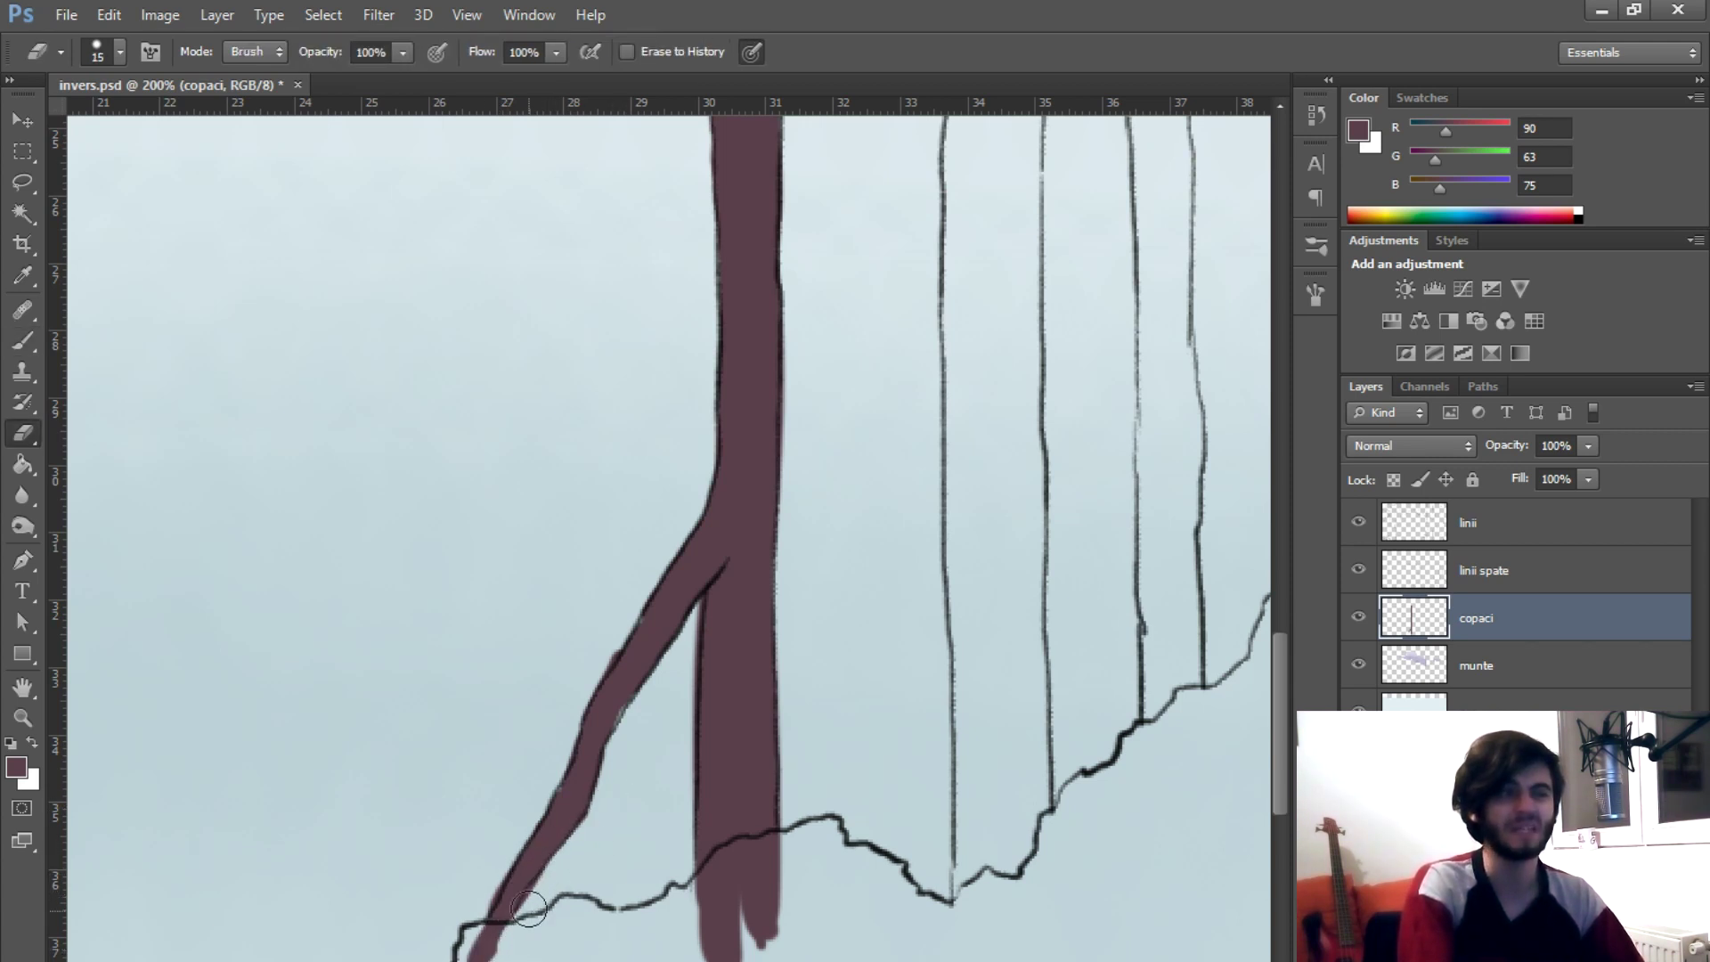
pyautogui.press('b')
pyautogui.moveTo(628, 624); pyautogui.dragTo(595, 731)
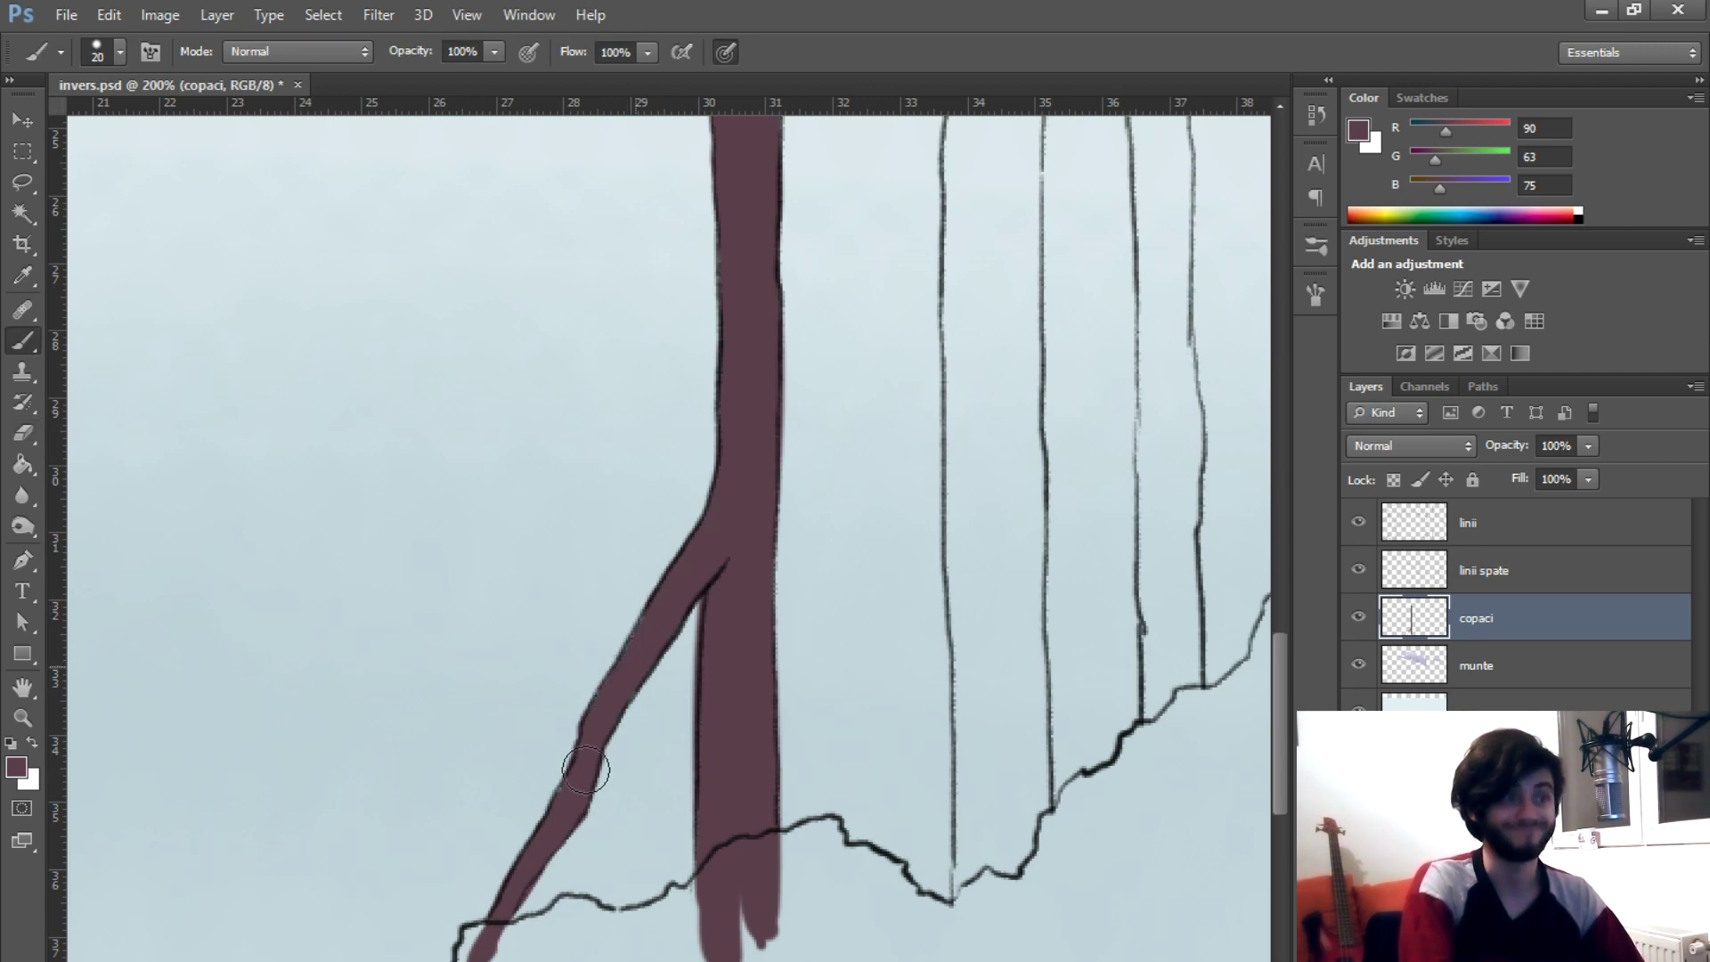
# - Fill the remaining background trunks in front of the mountains, up to the big right tree, with the plum colour
pyautogui.moveTo(768, 535)
pyautogui.mouseDown()
pyautogui.moveTo(347, 737)
pyautogui.moveTo(473, 393)
pyautogui.moveTo(588, 477)
pyautogui.moveTo(570, 400)
pyautogui.mouseUp()
pyautogui.moveTo(535, 202); pyautogui.dragTo(566, 303)
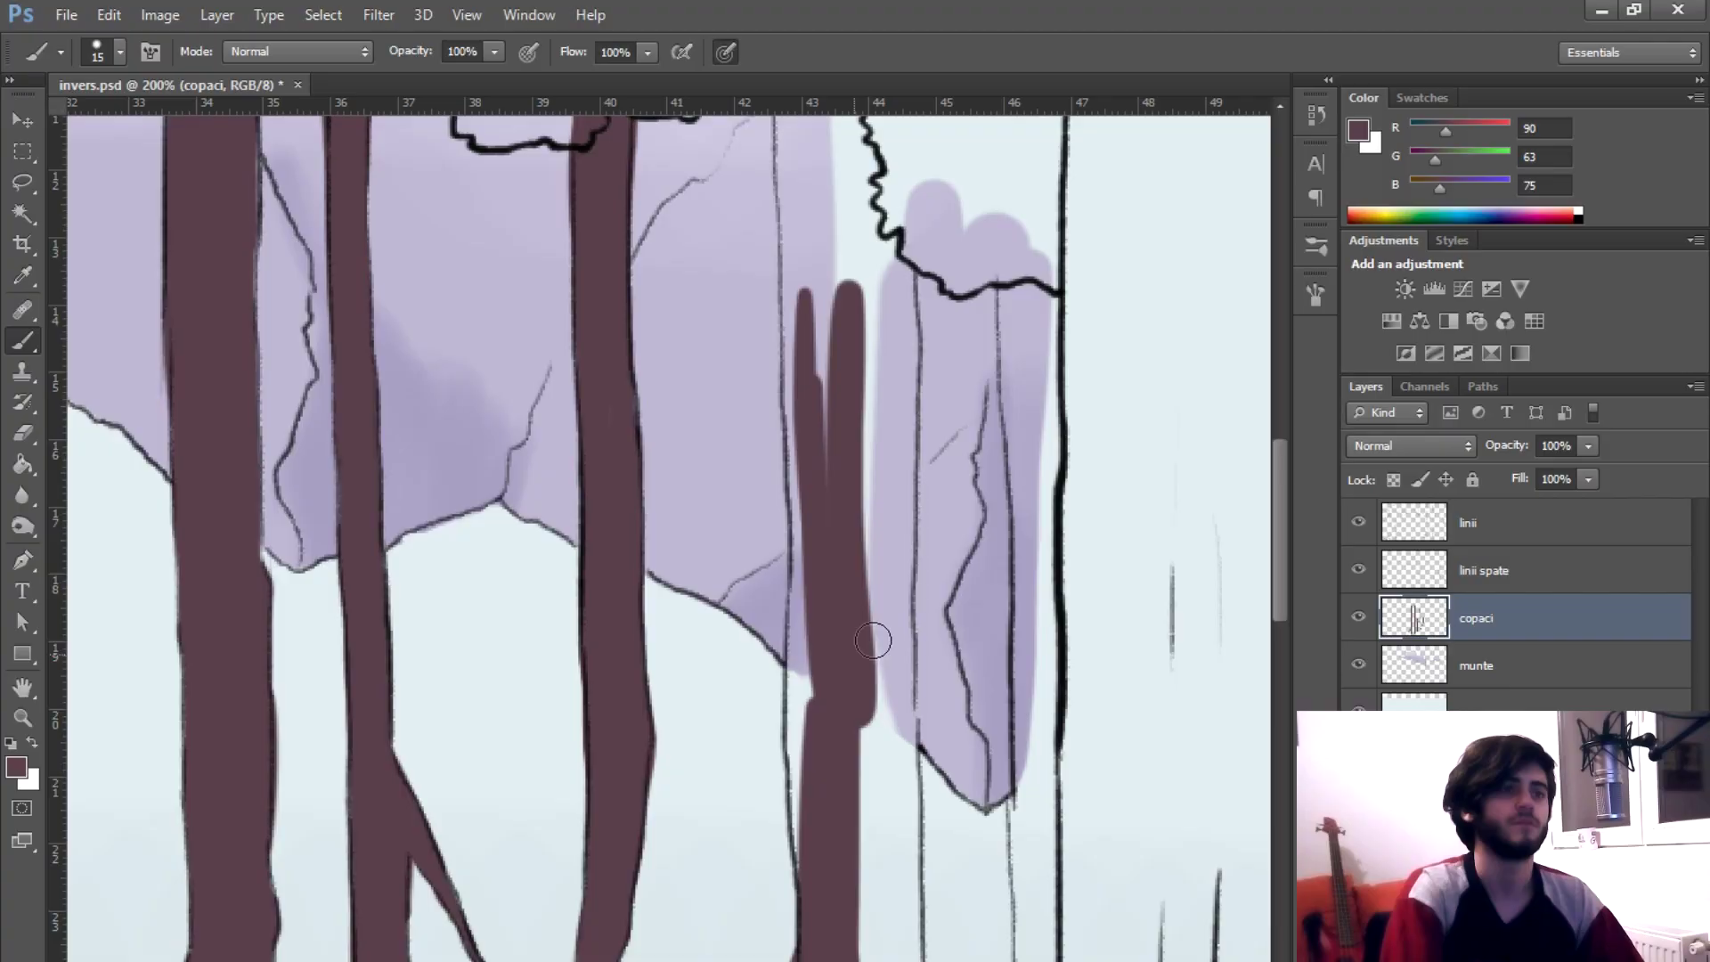
pyautogui.moveTo(882, 659)
pyautogui.mouseDown()
pyautogui.moveTo(876, 583)
pyautogui.moveTo(837, 498)
pyautogui.moveTo(877, 501)
pyautogui.moveTo(901, 320)
pyautogui.moveTo(908, 437)
pyautogui.mouseUp()
pyautogui.scroll(5, 908, 436)
pyautogui.moveTo(866, 325)
pyautogui.mouseDown()
pyautogui.moveTo(872, 494)
pyautogui.moveTo(812, 499)
pyautogui.moveTo(787, 418)
pyautogui.moveTo(806, 577)
pyautogui.mouseUp()
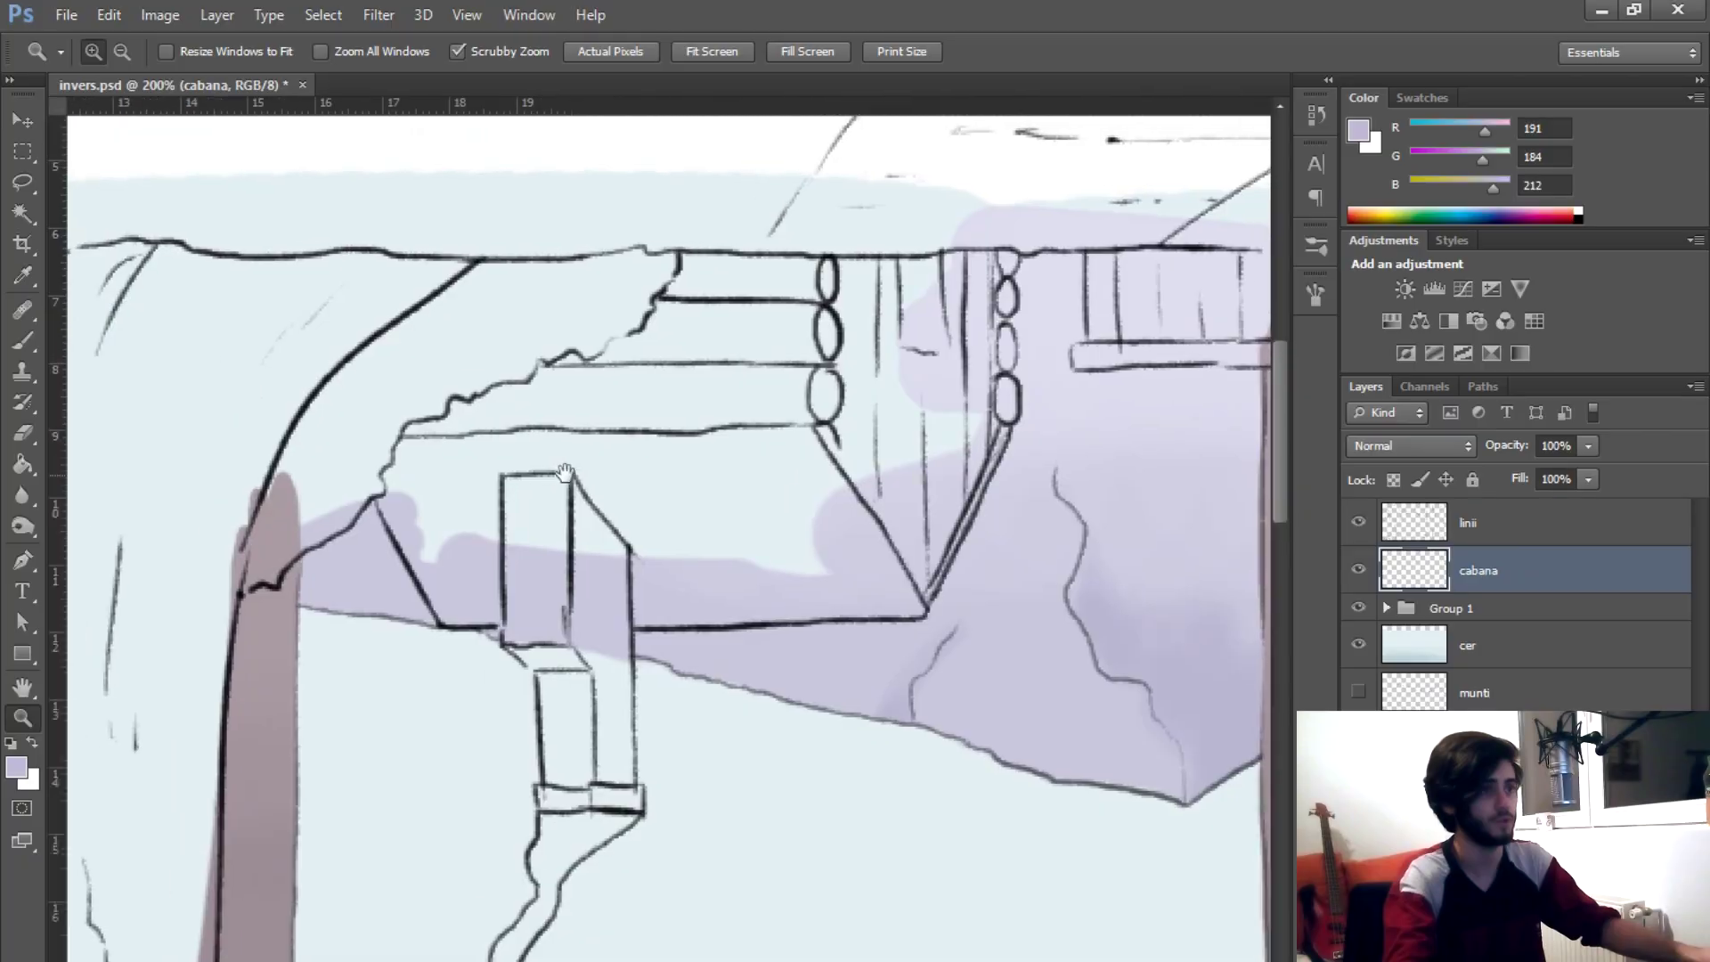
# - Save the document and paint the hanging cabin on the cabana layer, shading the chimney's side with RGB 152, 137, 133
pyautogui.hotkey('ctrl', 's')
pyautogui.click(16, 766)
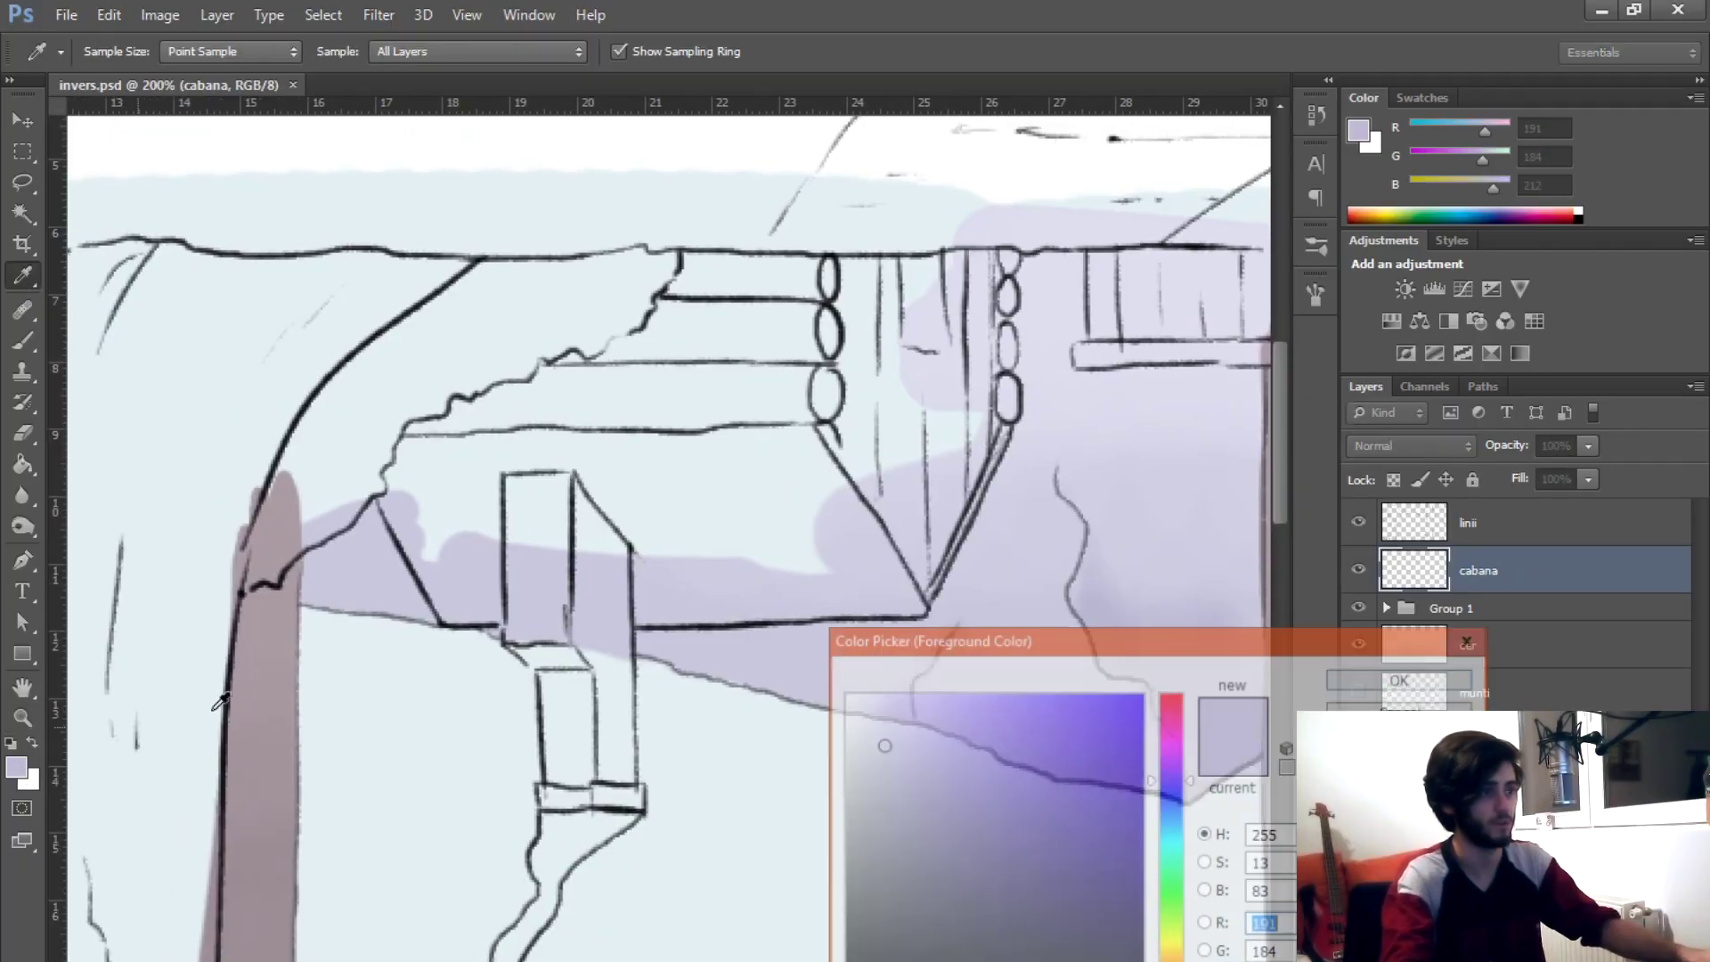
pyautogui.click(1171, 931)
pyautogui.moveTo(997, 763)
pyautogui.mouseDown()
pyautogui.moveTo(1024, 752)
pyautogui.moveTo(1027, 775)
pyautogui.moveTo(988, 721)
pyautogui.moveTo(932, 812)
pyautogui.moveTo(975, 839)
pyautogui.mouseUp()
pyautogui.press('Return')
pyautogui.moveTo(737, 374)
pyautogui.mouseDown()
pyautogui.moveTo(515, 496)
pyautogui.moveTo(693, 275)
pyautogui.moveTo(962, 267)
pyautogui.moveTo(1016, 365)
pyautogui.mouseUp()
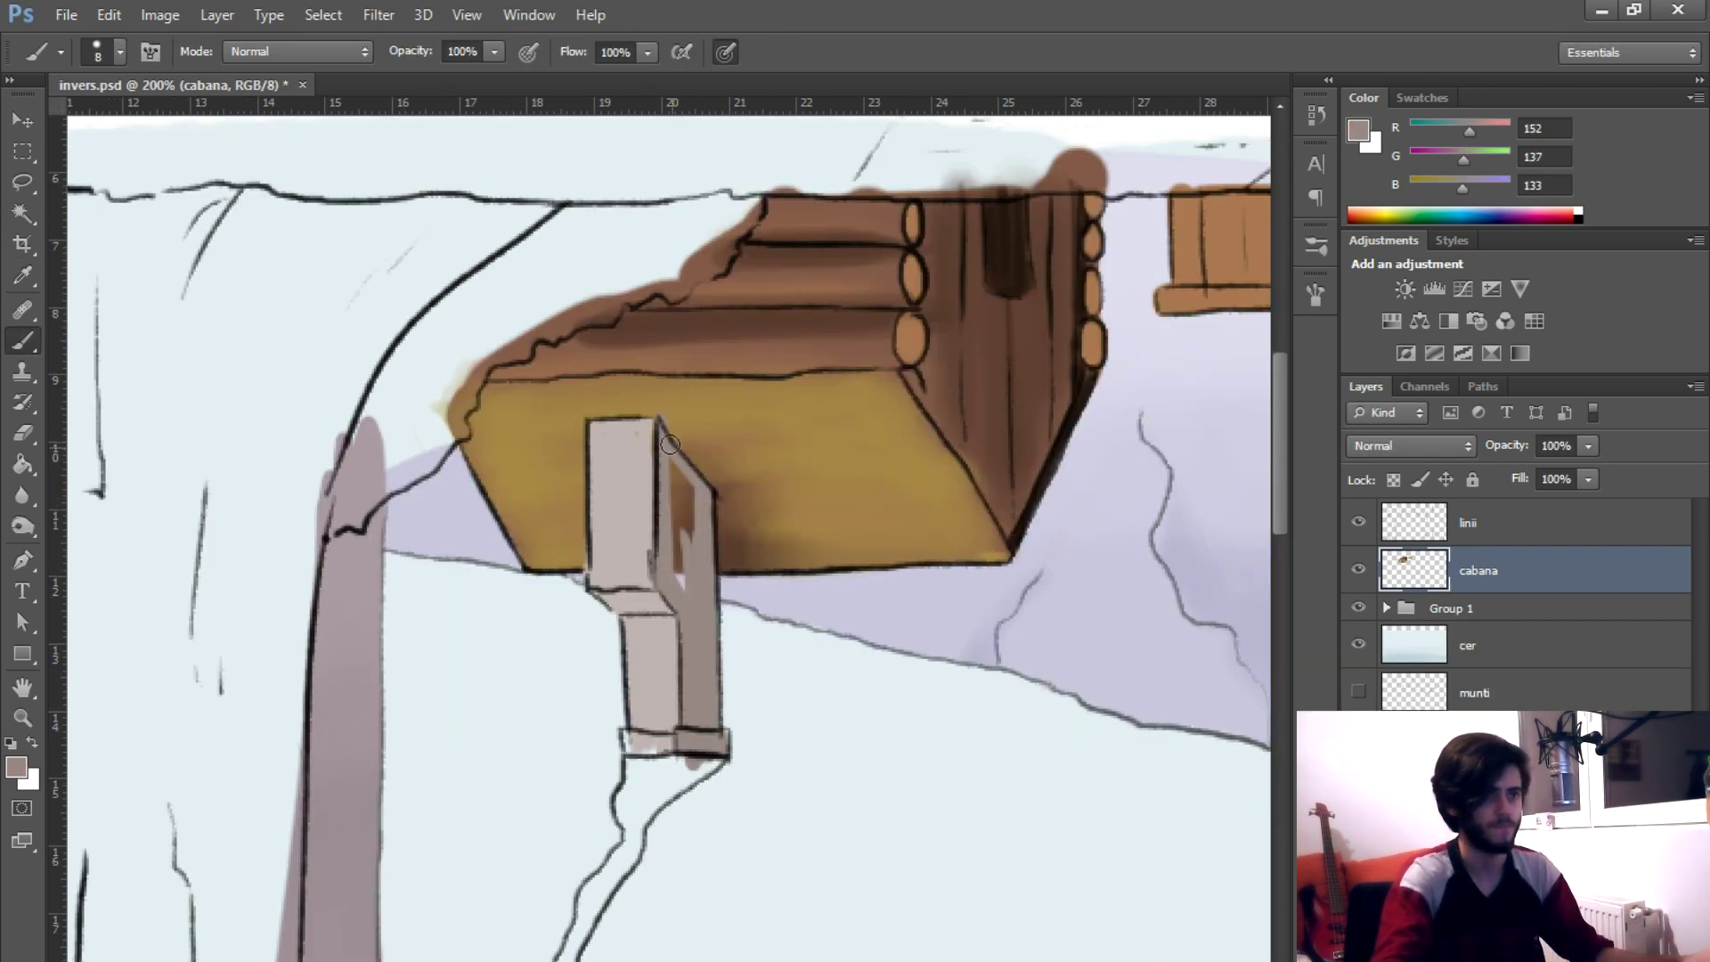
pyautogui.moveTo(671, 445)
pyautogui.mouseDown()
pyautogui.moveTo(706, 547)
pyautogui.moveTo(698, 589)
pyautogui.moveTo(683, 575)
pyautogui.mouseUp()
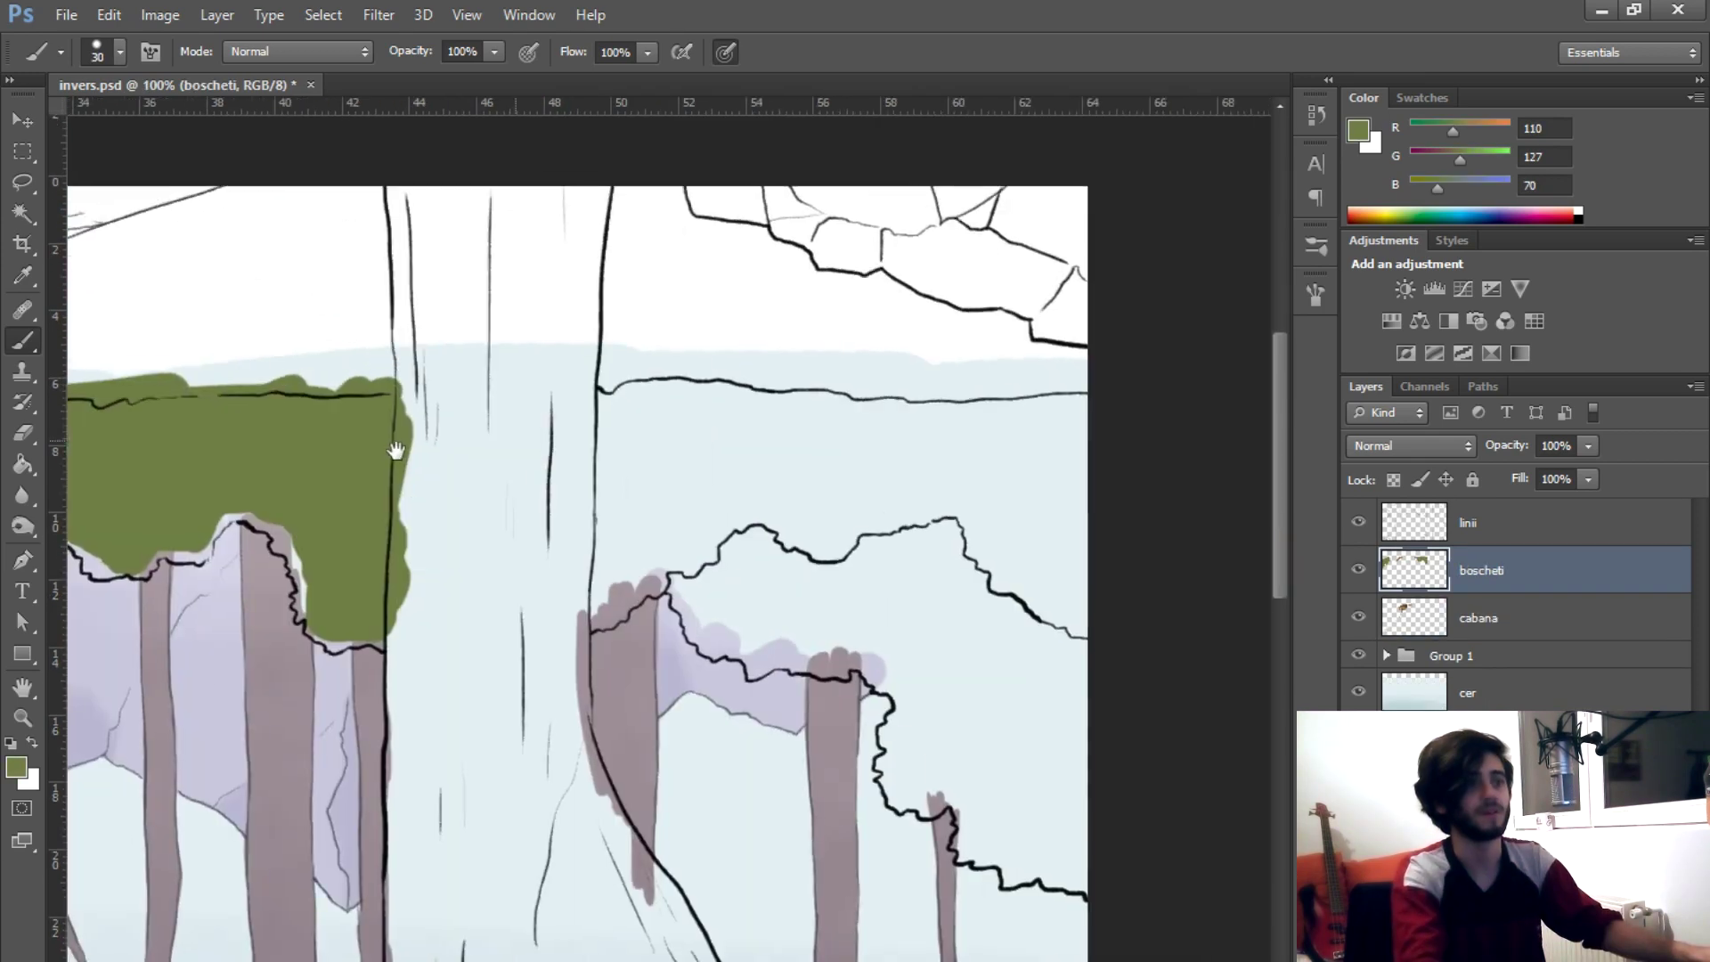
# - Fill the foliage beyond the big right tree with green, RGB 110, 127, 70, on the boscheti layer
pyautogui.moveTo(396, 450); pyautogui.dragTo(405, 445)
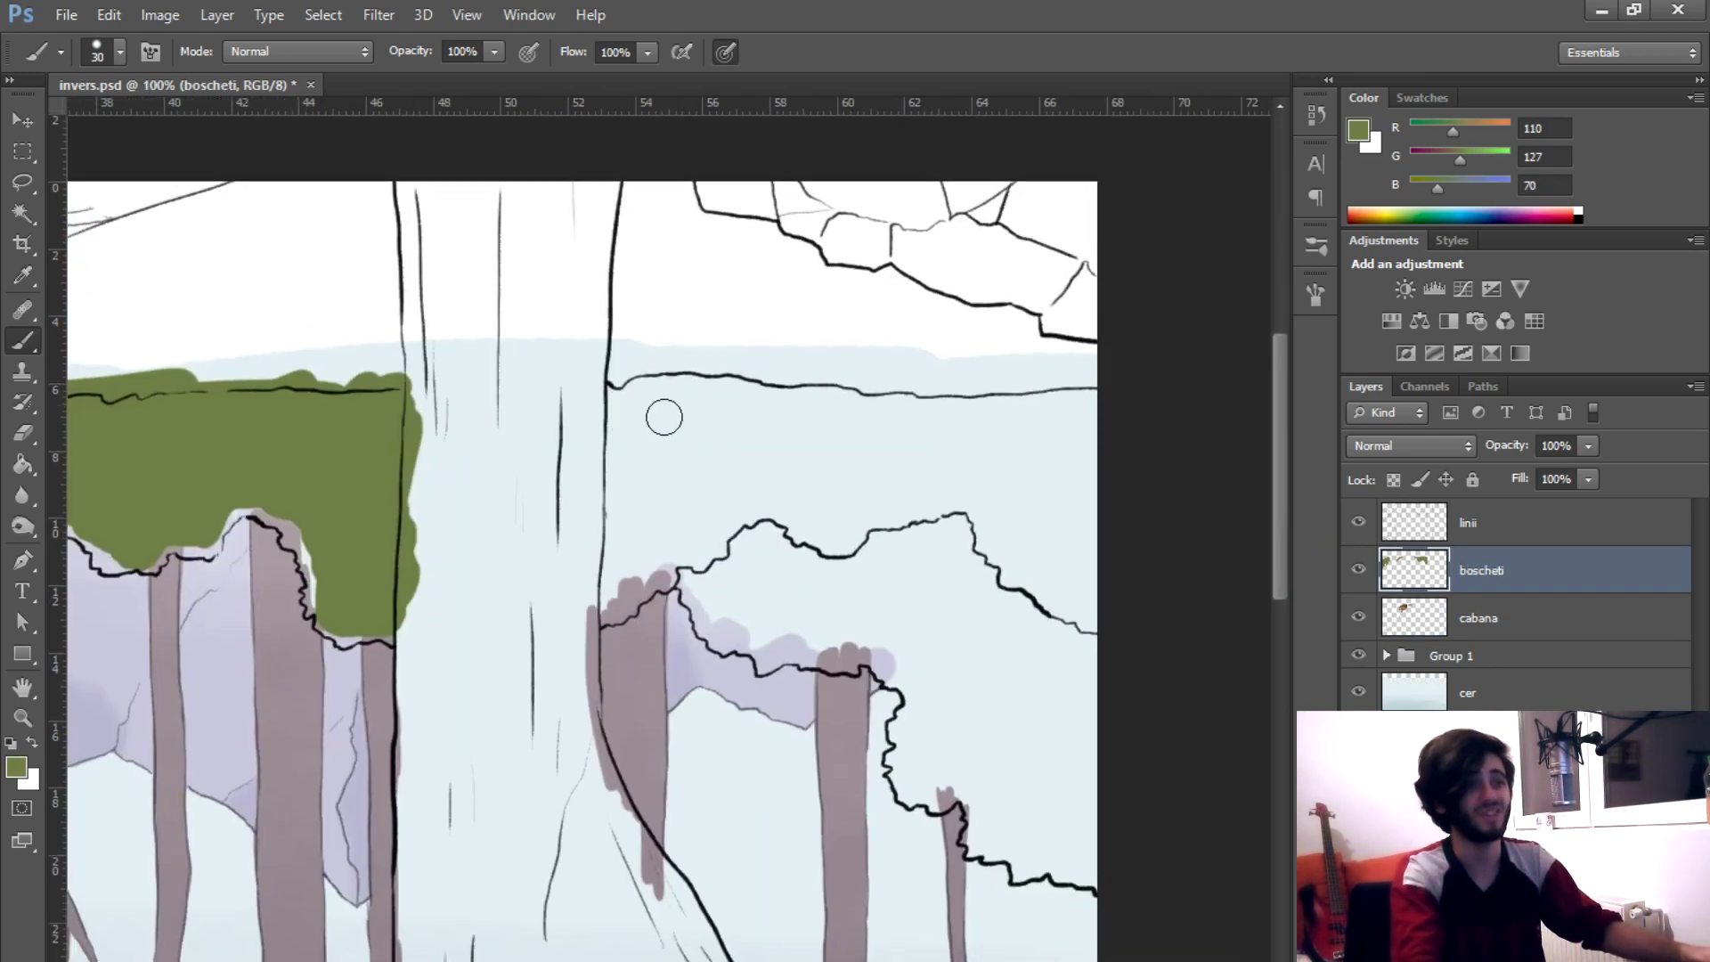
pyautogui.moveTo(614, 376)
pyautogui.mouseDown()
pyautogui.moveTo(597, 517)
pyautogui.moveTo(634, 532)
pyautogui.moveTo(721, 515)
pyautogui.moveTo(623, 571)
pyautogui.moveTo(727, 520)
pyautogui.mouseUp()
pyautogui.moveTo(1095, 517)
pyautogui.mouseDown()
pyautogui.moveTo(1056, 587)
pyautogui.moveTo(1065, 444)
pyautogui.moveTo(836, 461)
pyautogui.moveTo(1033, 485)
pyautogui.moveTo(1029, 467)
pyautogui.moveTo(1124, 418)
pyautogui.moveTo(1090, 397)
pyautogui.moveTo(636, 404)
pyautogui.moveTo(689, 357)
pyautogui.moveTo(651, 457)
pyautogui.moveTo(791, 476)
pyautogui.mouseUp()
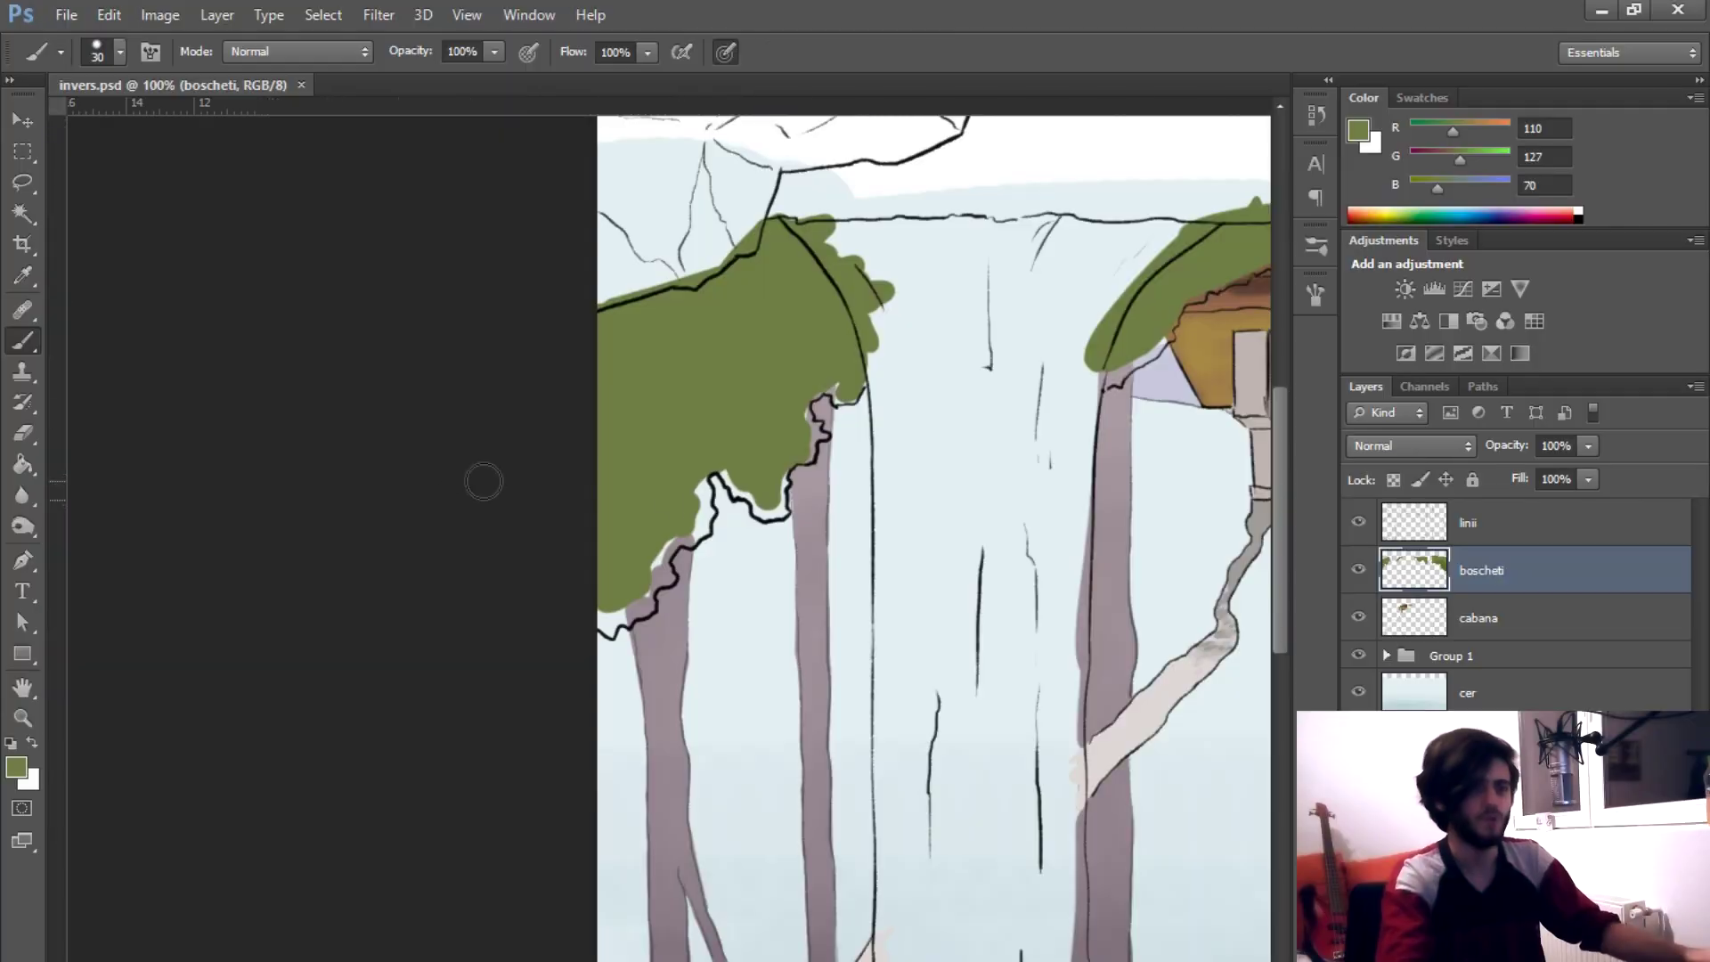
# - Extend the green fill of the far-left bush to its jagged lower outline
pyautogui.keyDown('ctrl'); pyautogui.click(661, 559); pyautogui.keyUp('ctrl')
pyautogui.keyDown('ctrl'); pyautogui.click(661, 559); pyautogui.keyUp('ctrl')
pyautogui.moveTo(658, 602)
pyautogui.mouseDown()
pyautogui.moveTo(664, 637)
pyautogui.moveTo(601, 717)
pyautogui.moveTo(539, 726)
pyautogui.moveTo(497, 761)
pyautogui.mouseUp()
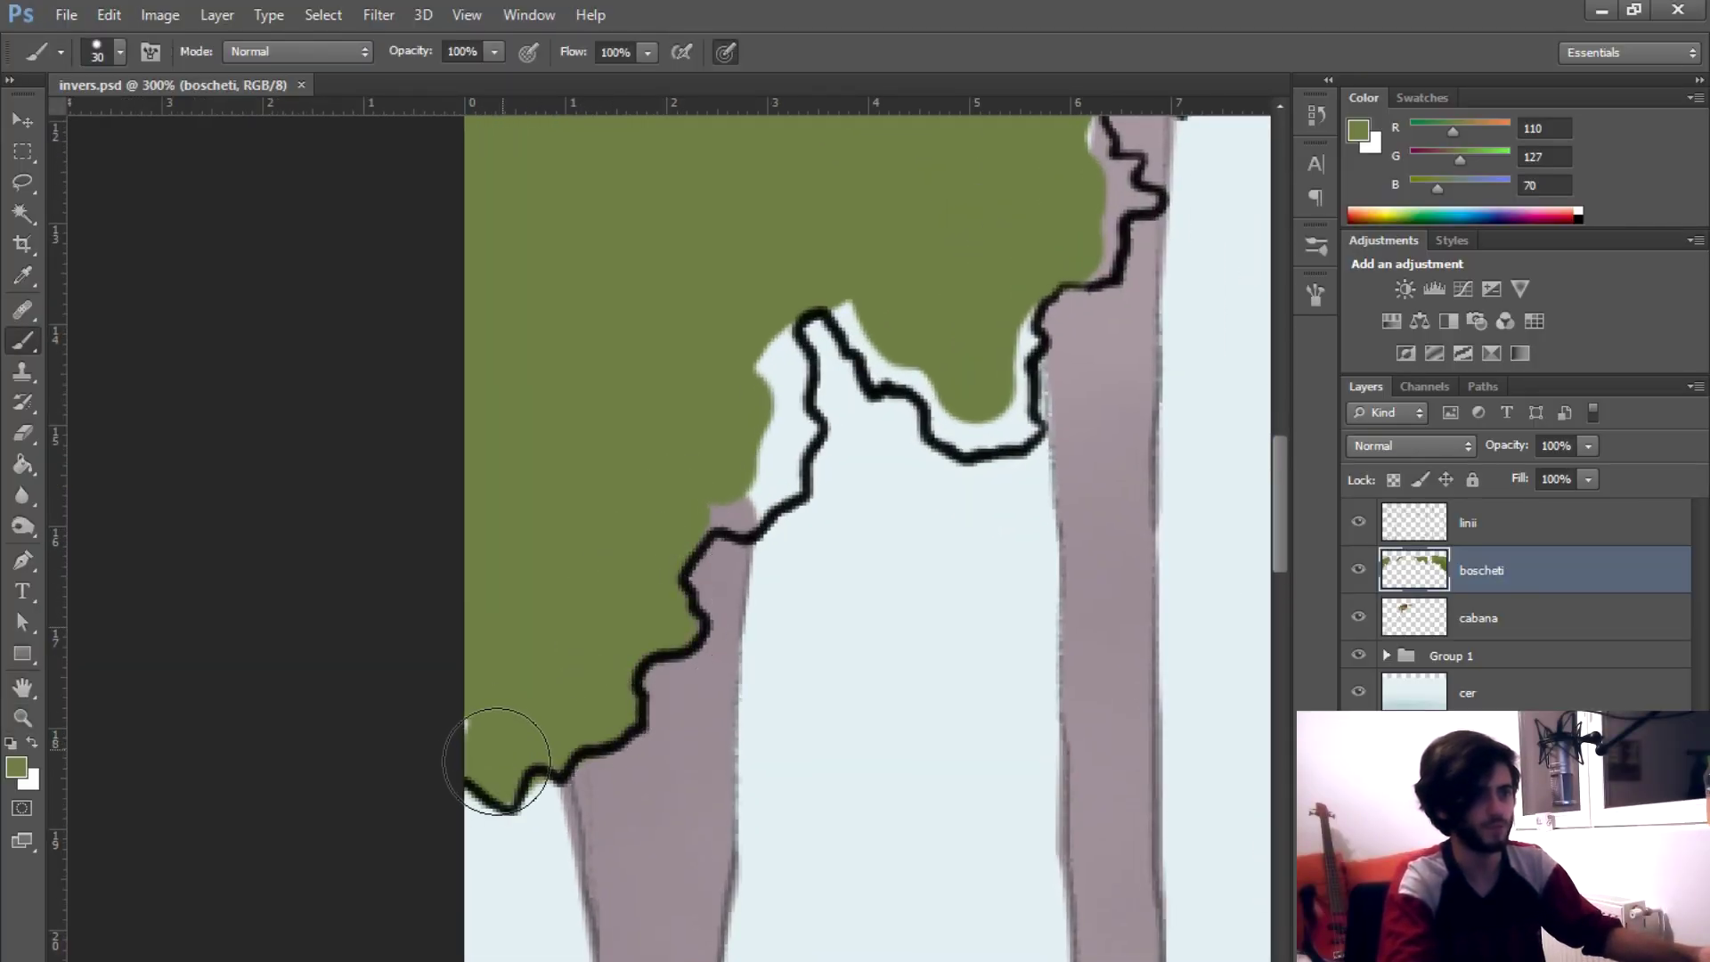
pyautogui.moveTo(694, 473); pyautogui.dragTo(725, 489)
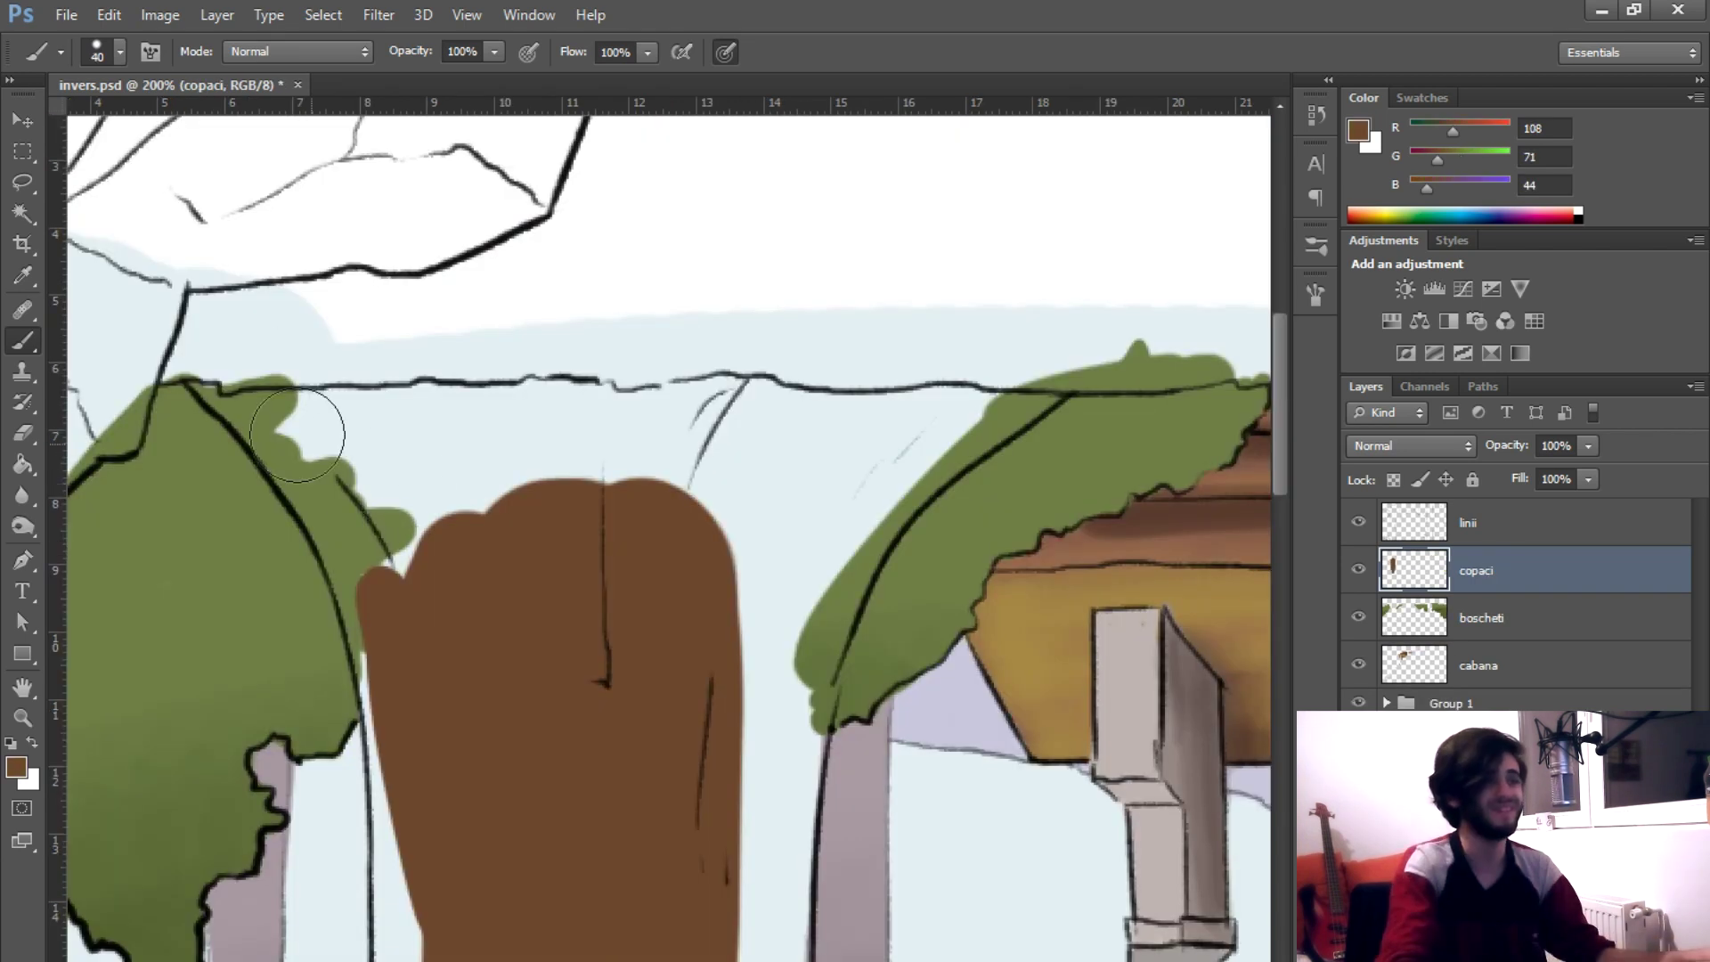
# - Fill the big left tree's trunk with brown, RGB 108, 71, 44, on the copaci layer, following its inked edges
pyautogui.moveTo(205, 321)
pyautogui.mouseDown()
pyautogui.moveTo(170, 347)
pyautogui.moveTo(232, 436)
pyautogui.moveTo(311, 477)
pyautogui.moveTo(347, 659)
pyautogui.moveTo(356, 499)
pyautogui.moveTo(615, 356)
pyautogui.moveTo(661, 443)
pyautogui.moveTo(806, 356)
pyautogui.mouseUp()
pyautogui.moveTo(757, 446)
pyautogui.mouseDown()
pyautogui.moveTo(784, 508)
pyautogui.moveTo(985, 365)
pyautogui.moveTo(1055, 361)
pyautogui.moveTo(897, 488)
pyautogui.moveTo(757, 663)
pyautogui.moveTo(811, 386)
pyautogui.moveTo(837, 463)
pyautogui.moveTo(945, 201)
pyautogui.moveTo(801, 694)
pyautogui.mouseUp()
pyautogui.hotkey('ctrl', 'z')
pyautogui.moveTo(877, 428)
pyautogui.mouseDown()
pyautogui.moveTo(811, 838)
pyautogui.moveTo(698, 479)
pyautogui.mouseUp()
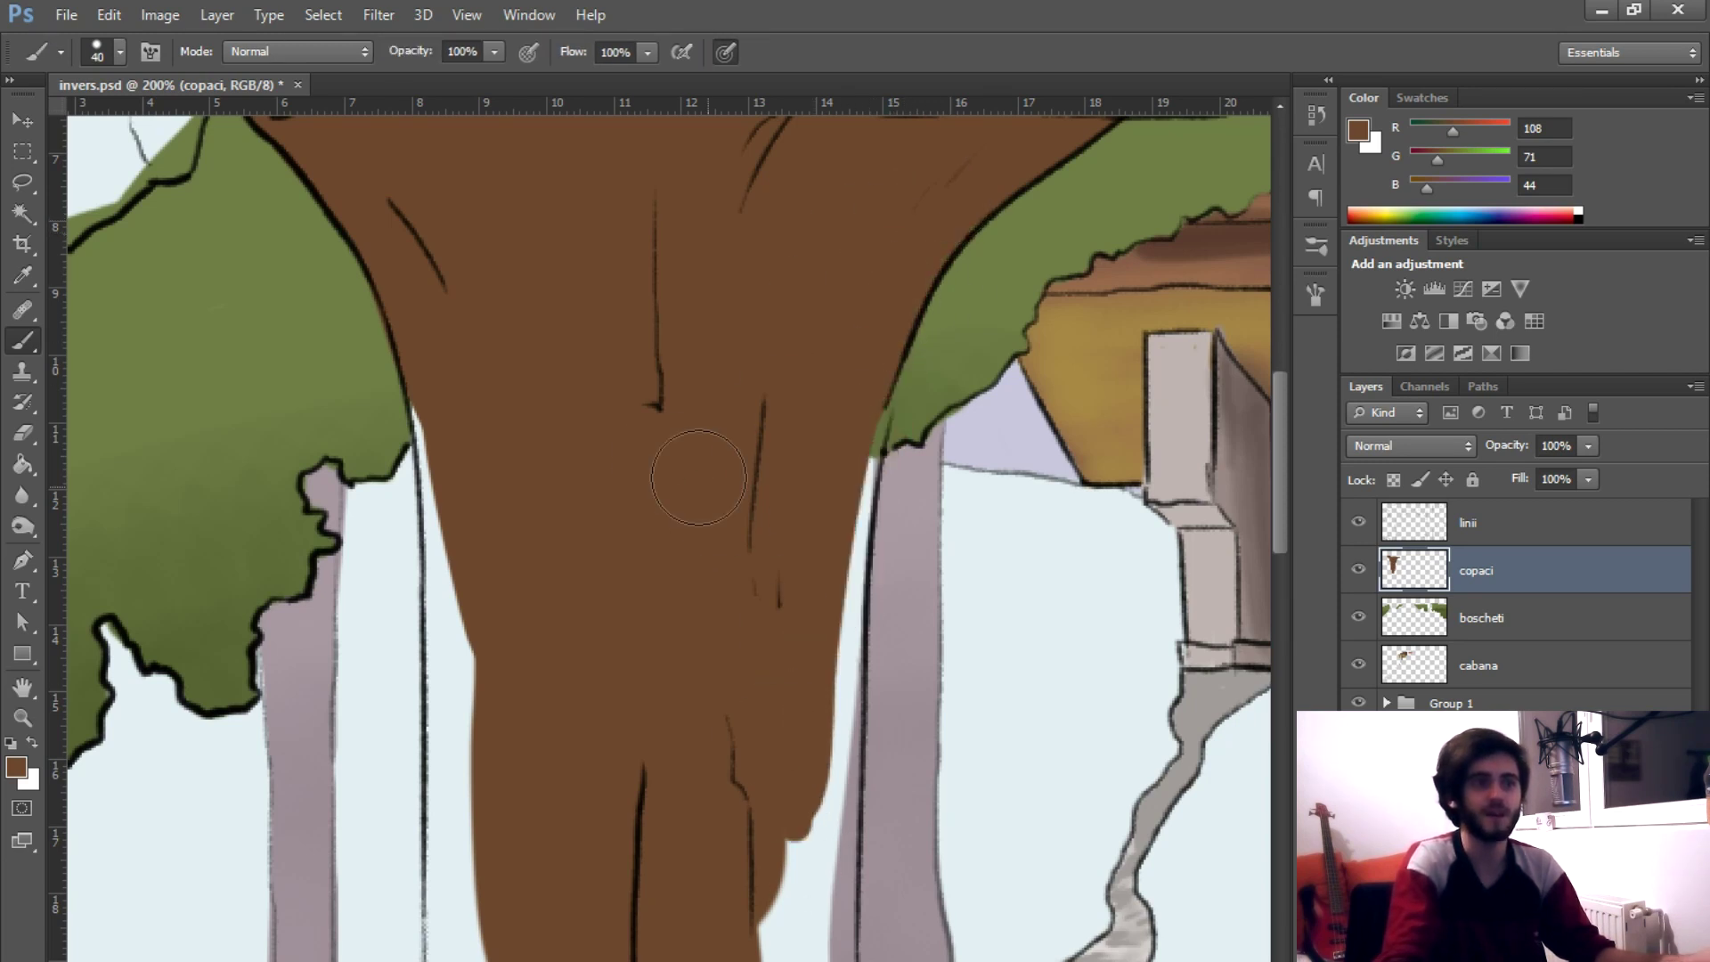
pyautogui.moveTo(439, 317); pyautogui.dragTo(426, 333)
pyautogui.moveTo(459, 553)
pyautogui.mouseDown()
pyautogui.moveTo(443, 713)
pyautogui.moveTo(417, 499)
pyautogui.mouseUp()
pyautogui.moveTo(463, 650)
pyautogui.mouseDown()
pyautogui.moveTo(492, 386)
pyautogui.moveTo(520, 306)
pyautogui.moveTo(498, 543)
pyautogui.moveTo(561, 844)
pyautogui.mouseUp()
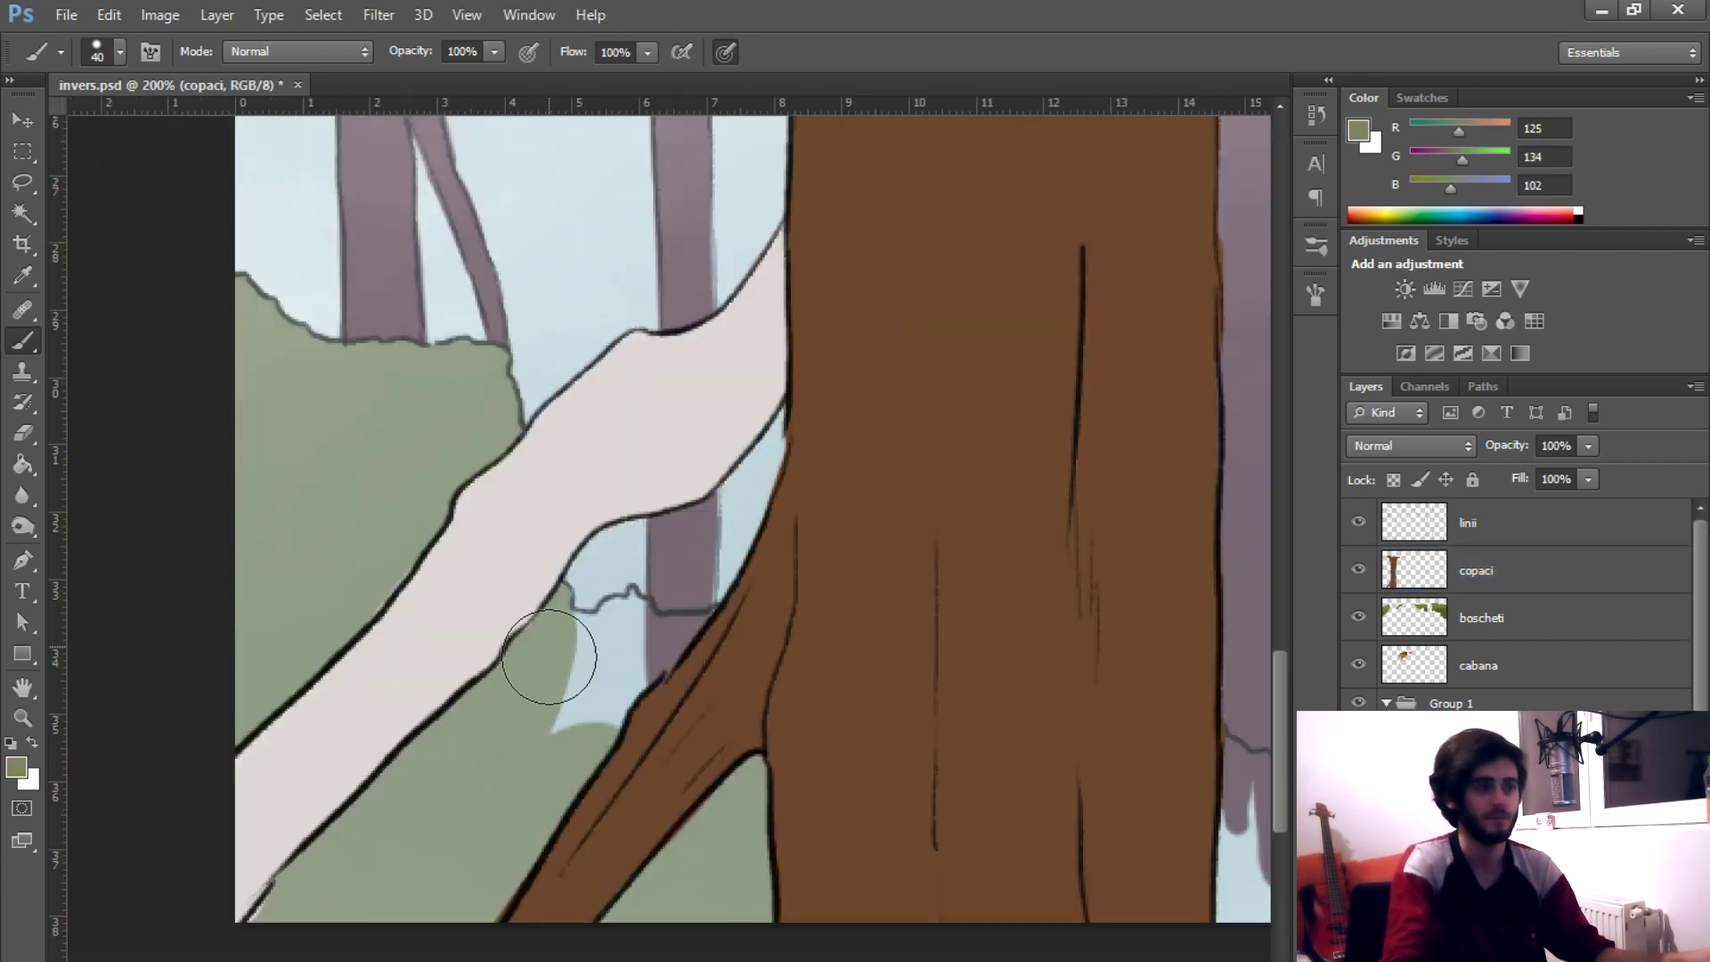
# - Fill the low bushes along the canvas's lower edge with grey-green, RGB 125, 134, 102, around and beyond the big left tree
pyautogui.moveTo(546, 649); pyautogui.dragTo(603, 618)
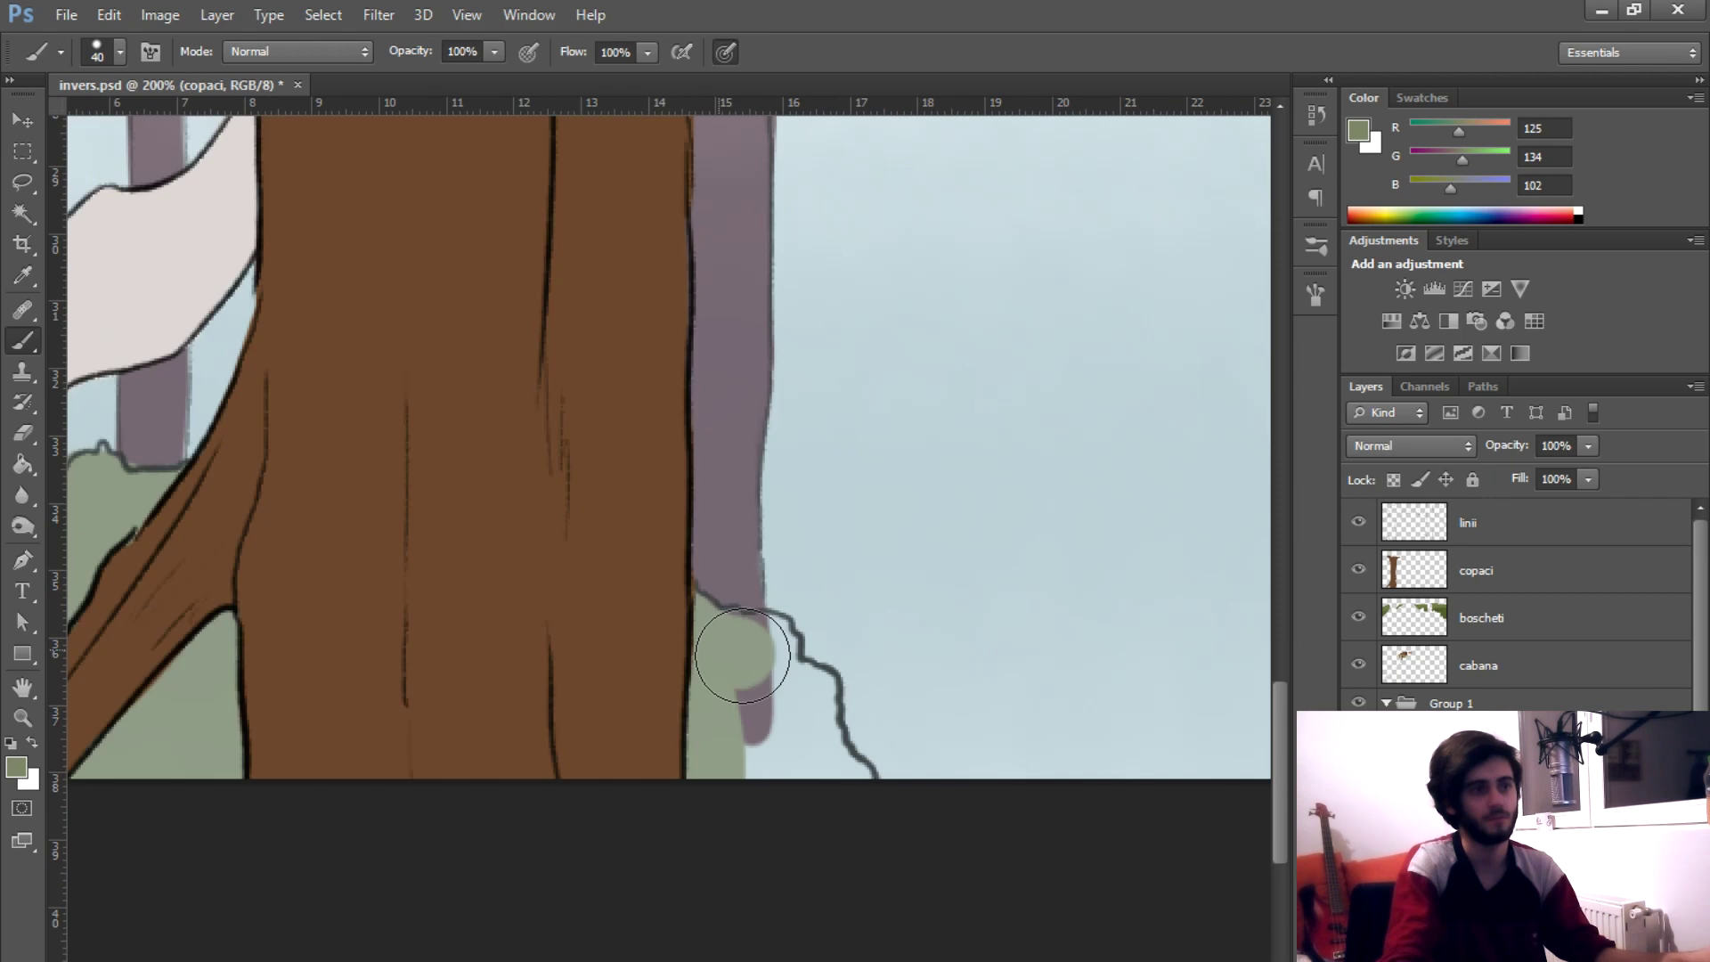
pyautogui.moveTo(741, 656)
pyautogui.mouseDown()
pyautogui.moveTo(756, 649)
pyautogui.moveTo(752, 698)
pyautogui.mouseUp()
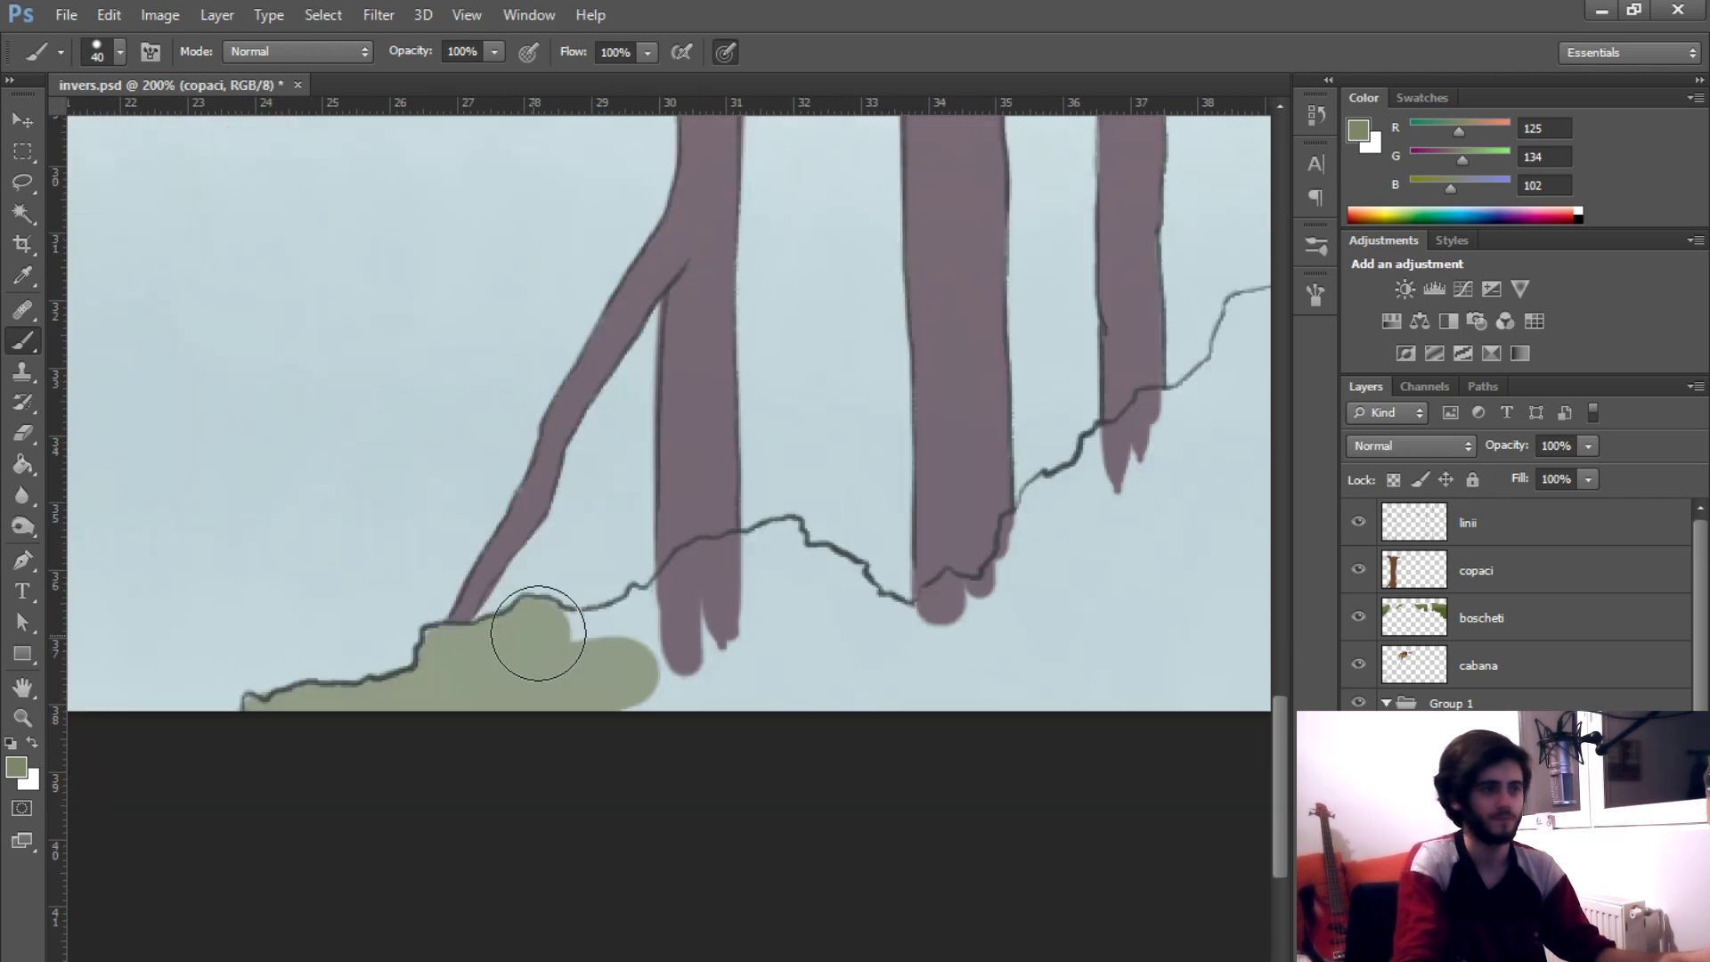
pyautogui.moveTo(534, 622)
pyautogui.mouseDown()
pyautogui.moveTo(612, 639)
pyautogui.moveTo(725, 580)
pyautogui.mouseUp()
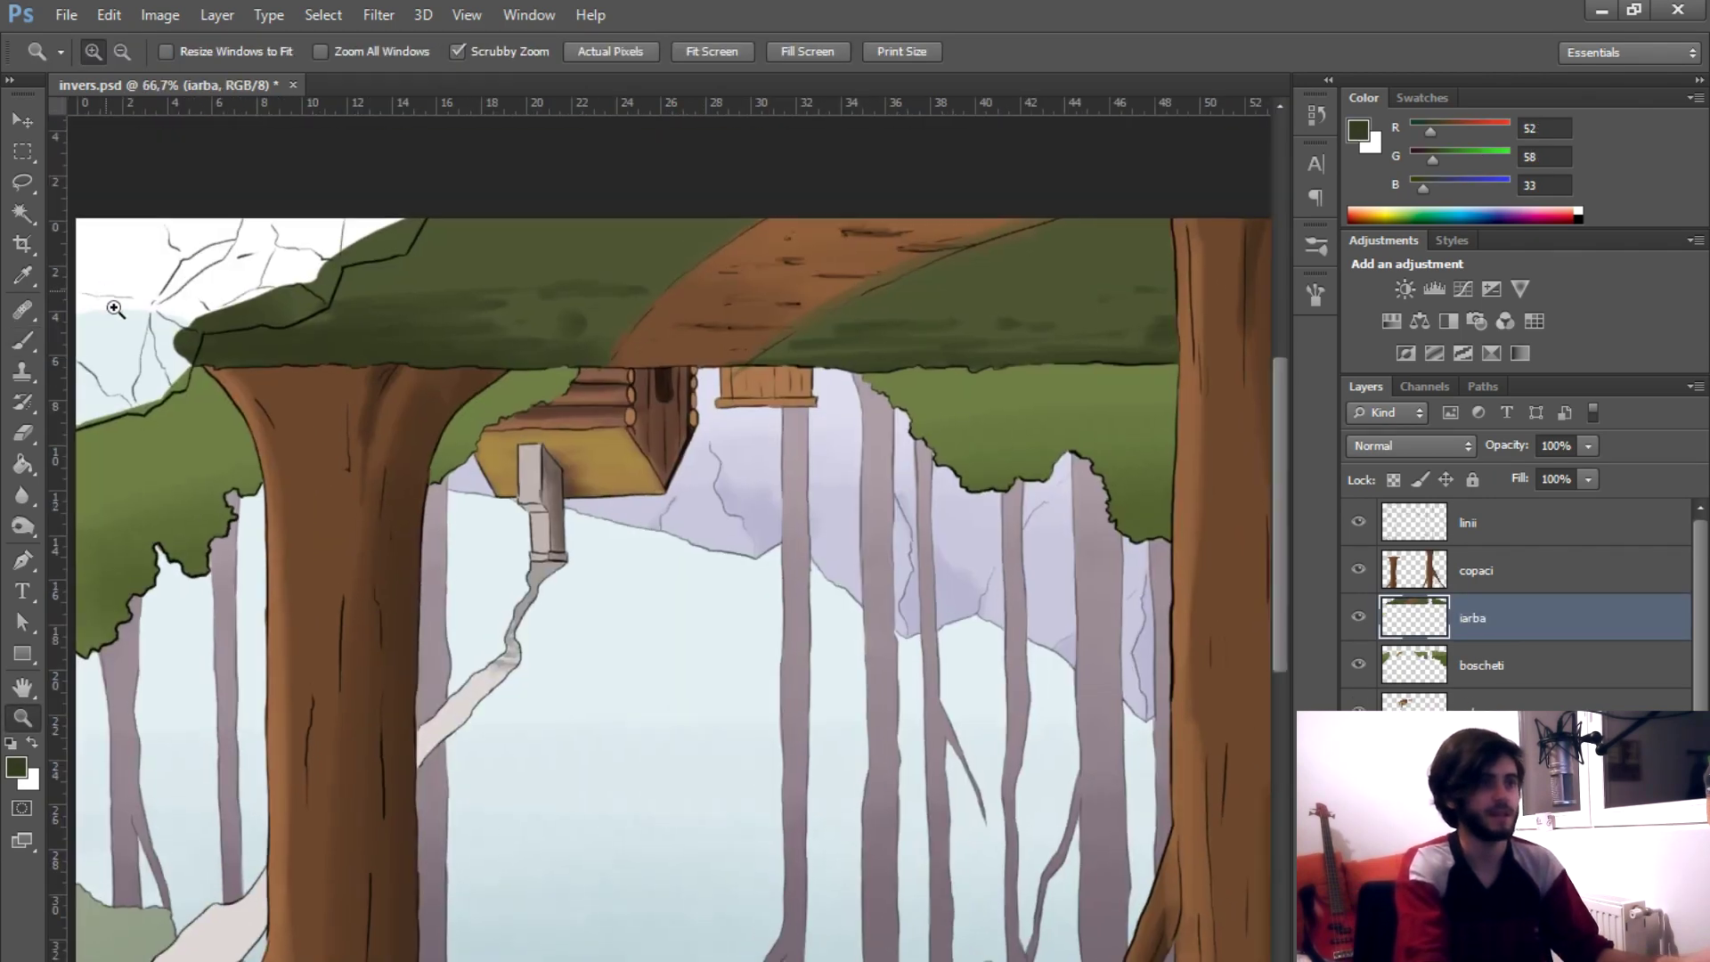
# - Paint the upper-left rocks dark grey, RGB 74, 75, 70, on the pietre layer above copaci
pyautogui.click(114, 308)
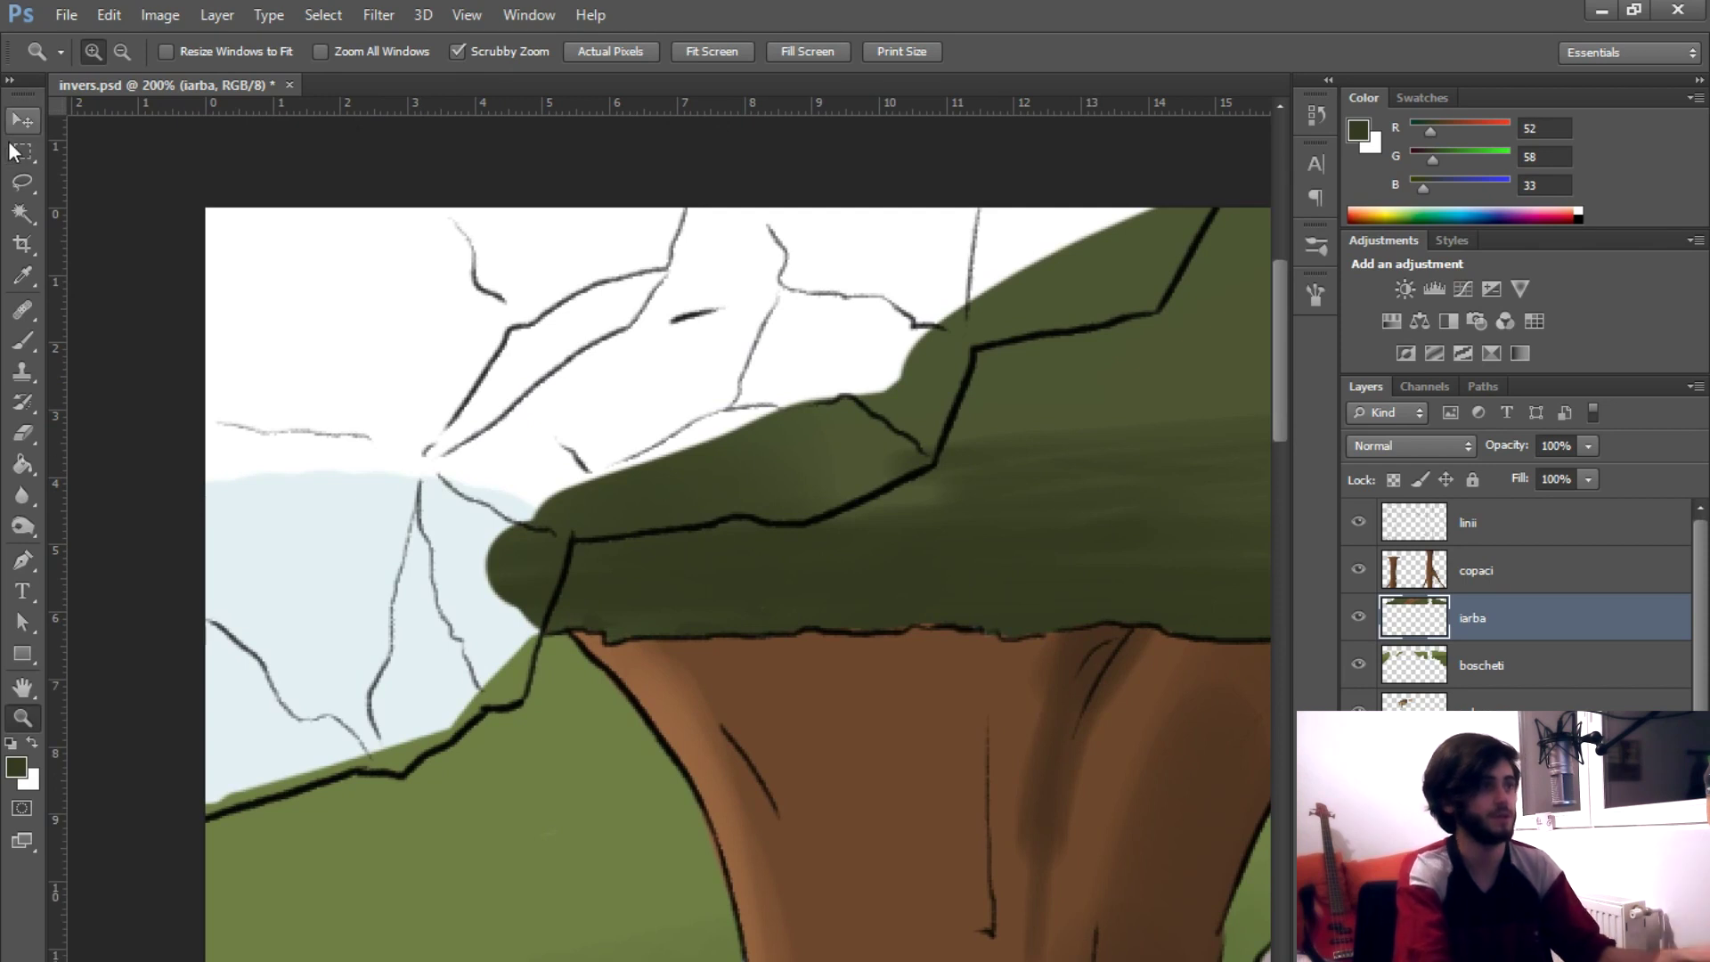
pyautogui.click(23, 152)
pyautogui.press('b')
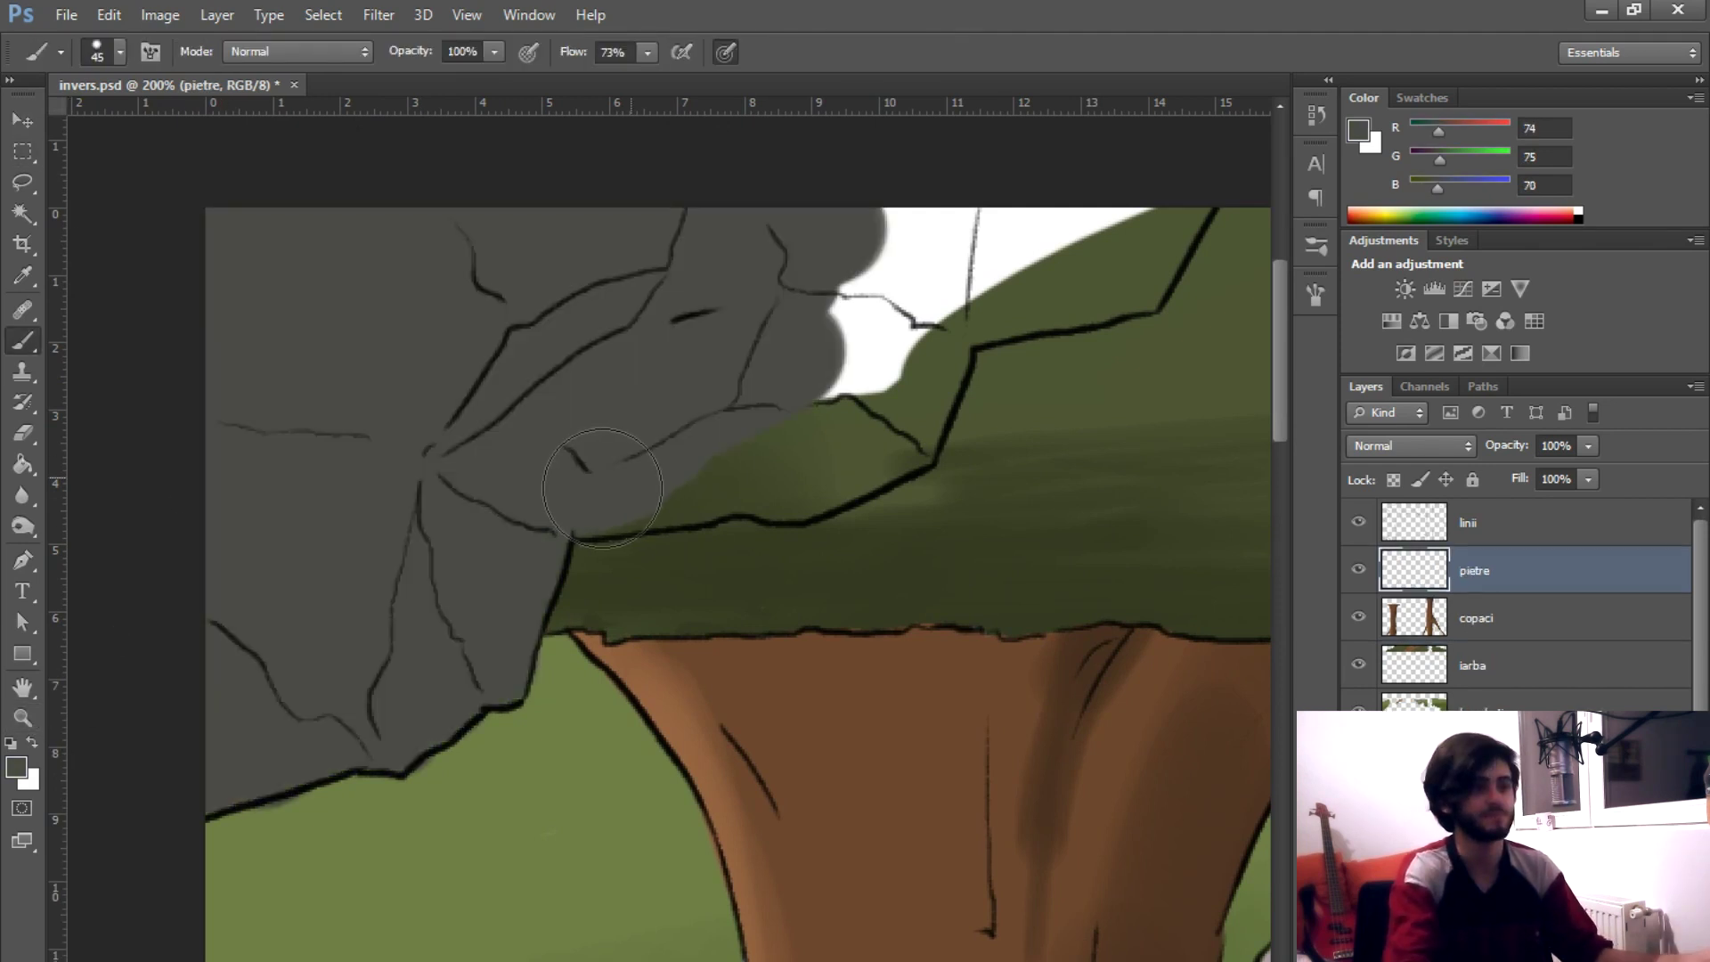
pyautogui.moveTo(602, 488); pyautogui.dragTo(651, 467)
pyautogui.moveTo(807, 467); pyautogui.dragTo(944, 285)
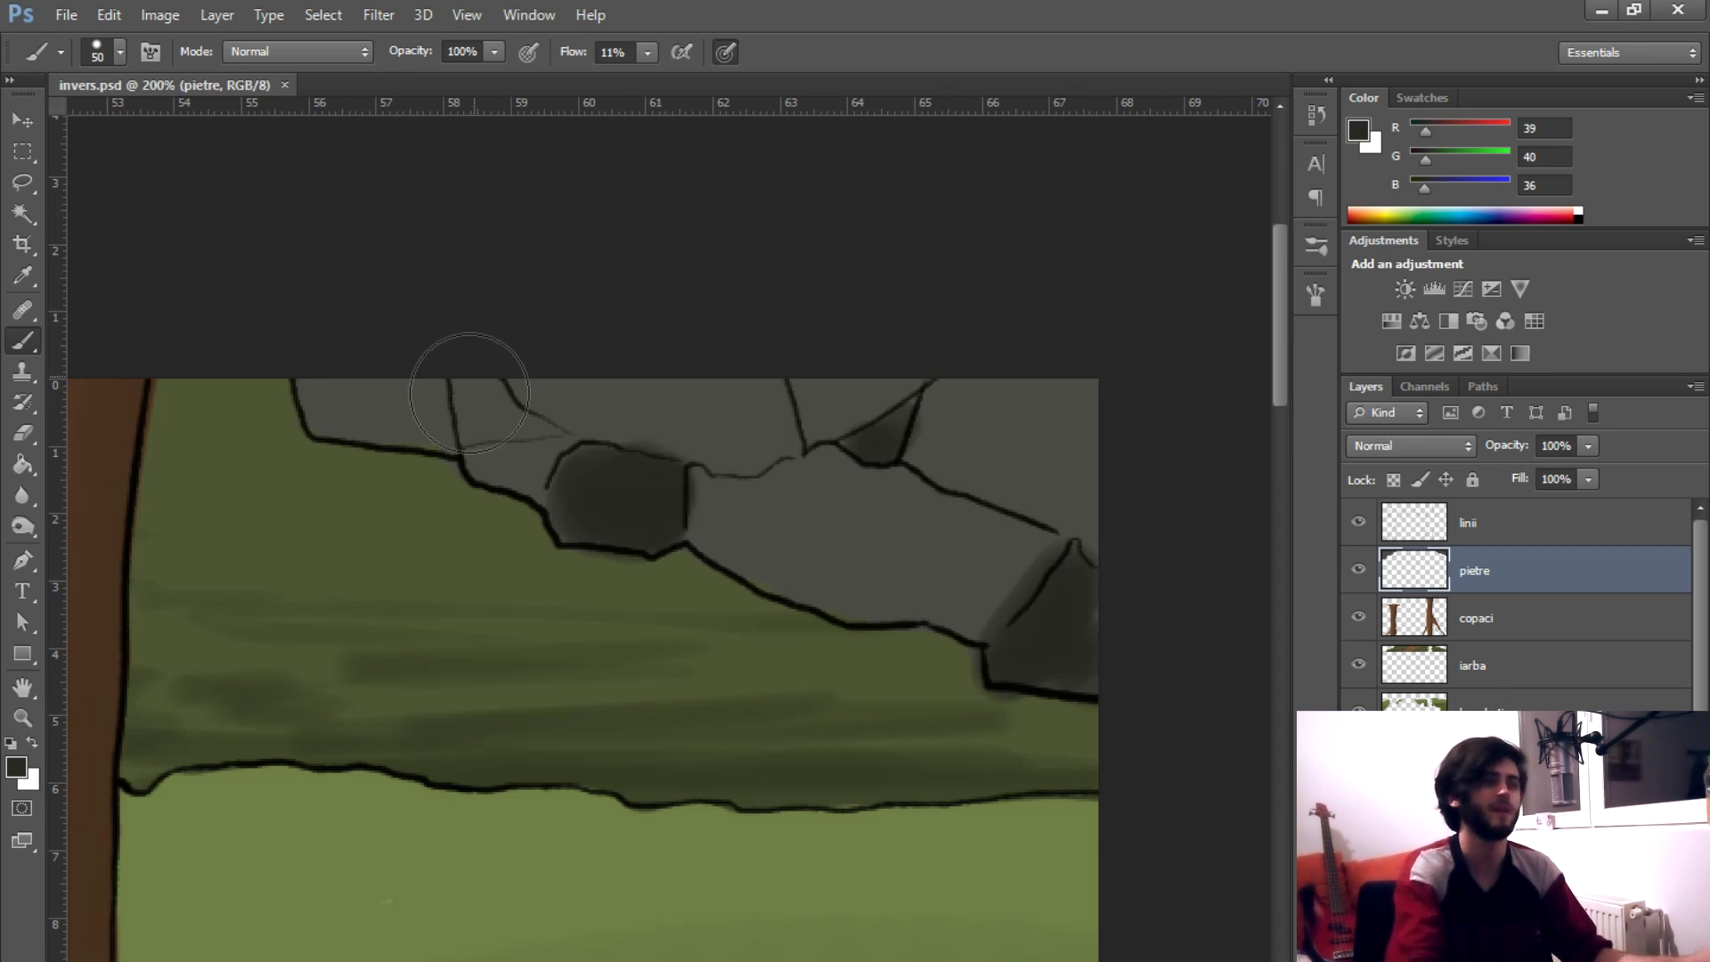
# - Shade the upper-right rocks with near-black grey, RGB 39, 40, 36, at 11% flow and save the document
pyautogui.moveTo(470, 393)
pyautogui.mouseDown()
pyautogui.moveTo(495, 419)
pyautogui.moveTo(503, 392)
pyautogui.moveTo(473, 441)
pyautogui.moveTo(613, 488)
pyautogui.mouseUp()
pyautogui.hotkey('ctrl', 's')
pyautogui.press('z')
pyautogui.keyDown('alt'); pyautogui.click(474, 509); pyautogui.keyUp('alt')
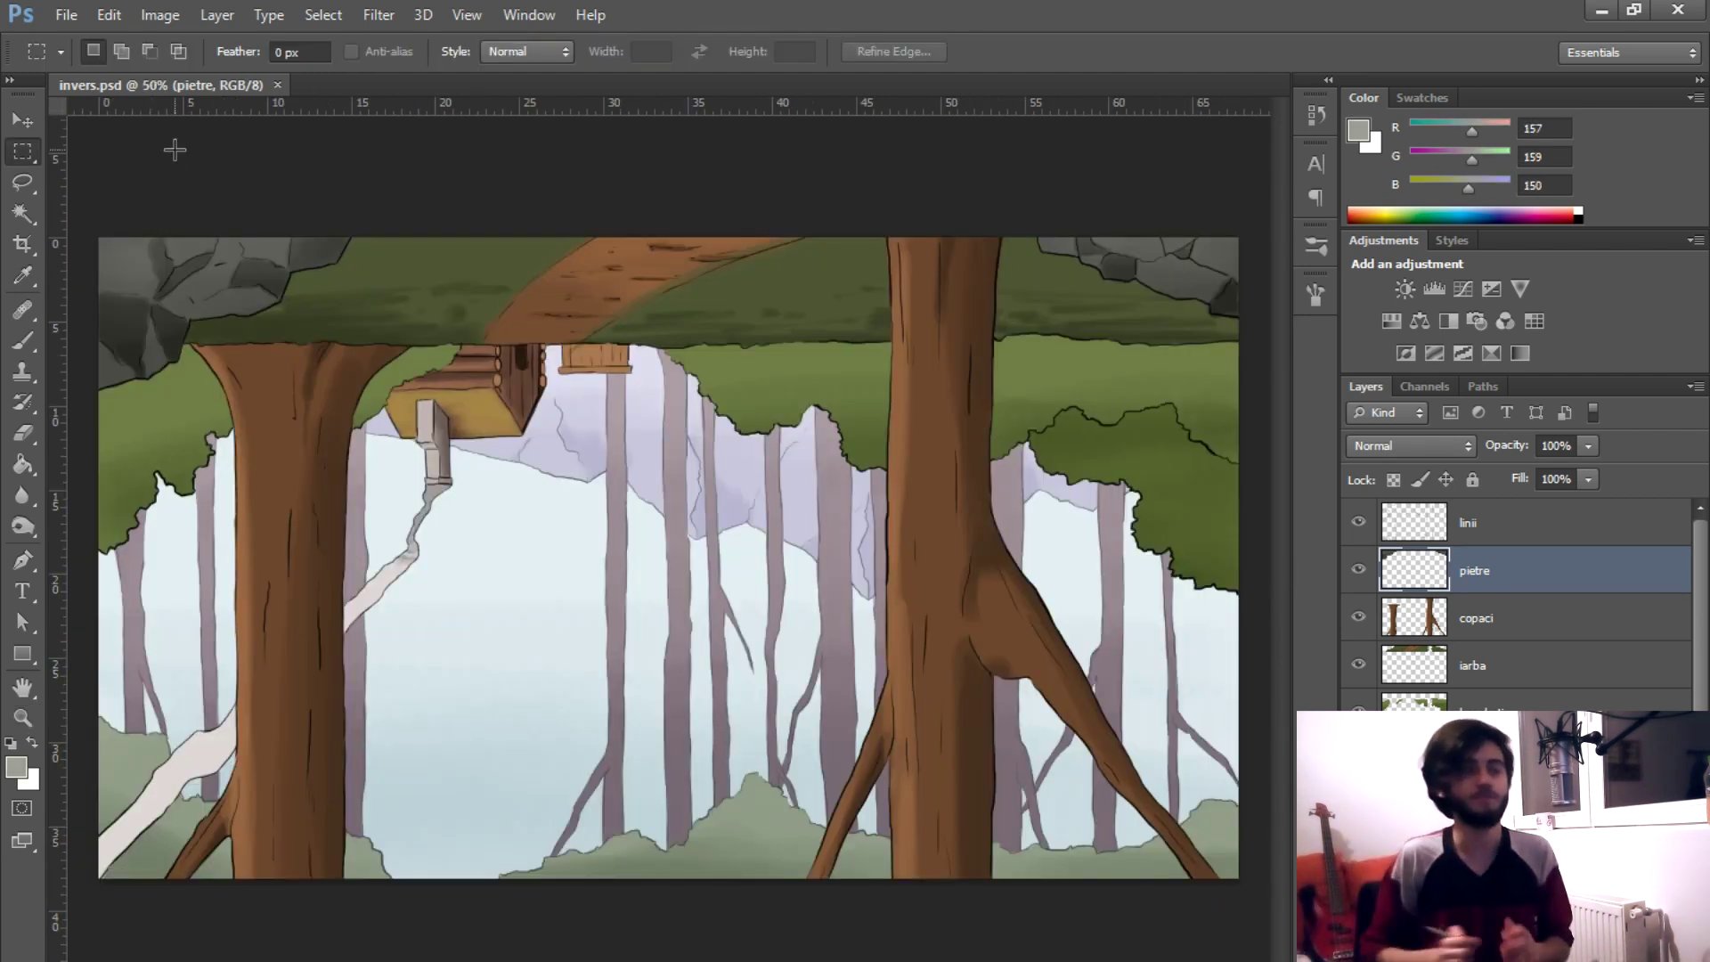
# - Add a new layer above linii and create a soft black vignette using an elliptical selection with a 300 px feather
pyautogui.click(1554, 540)
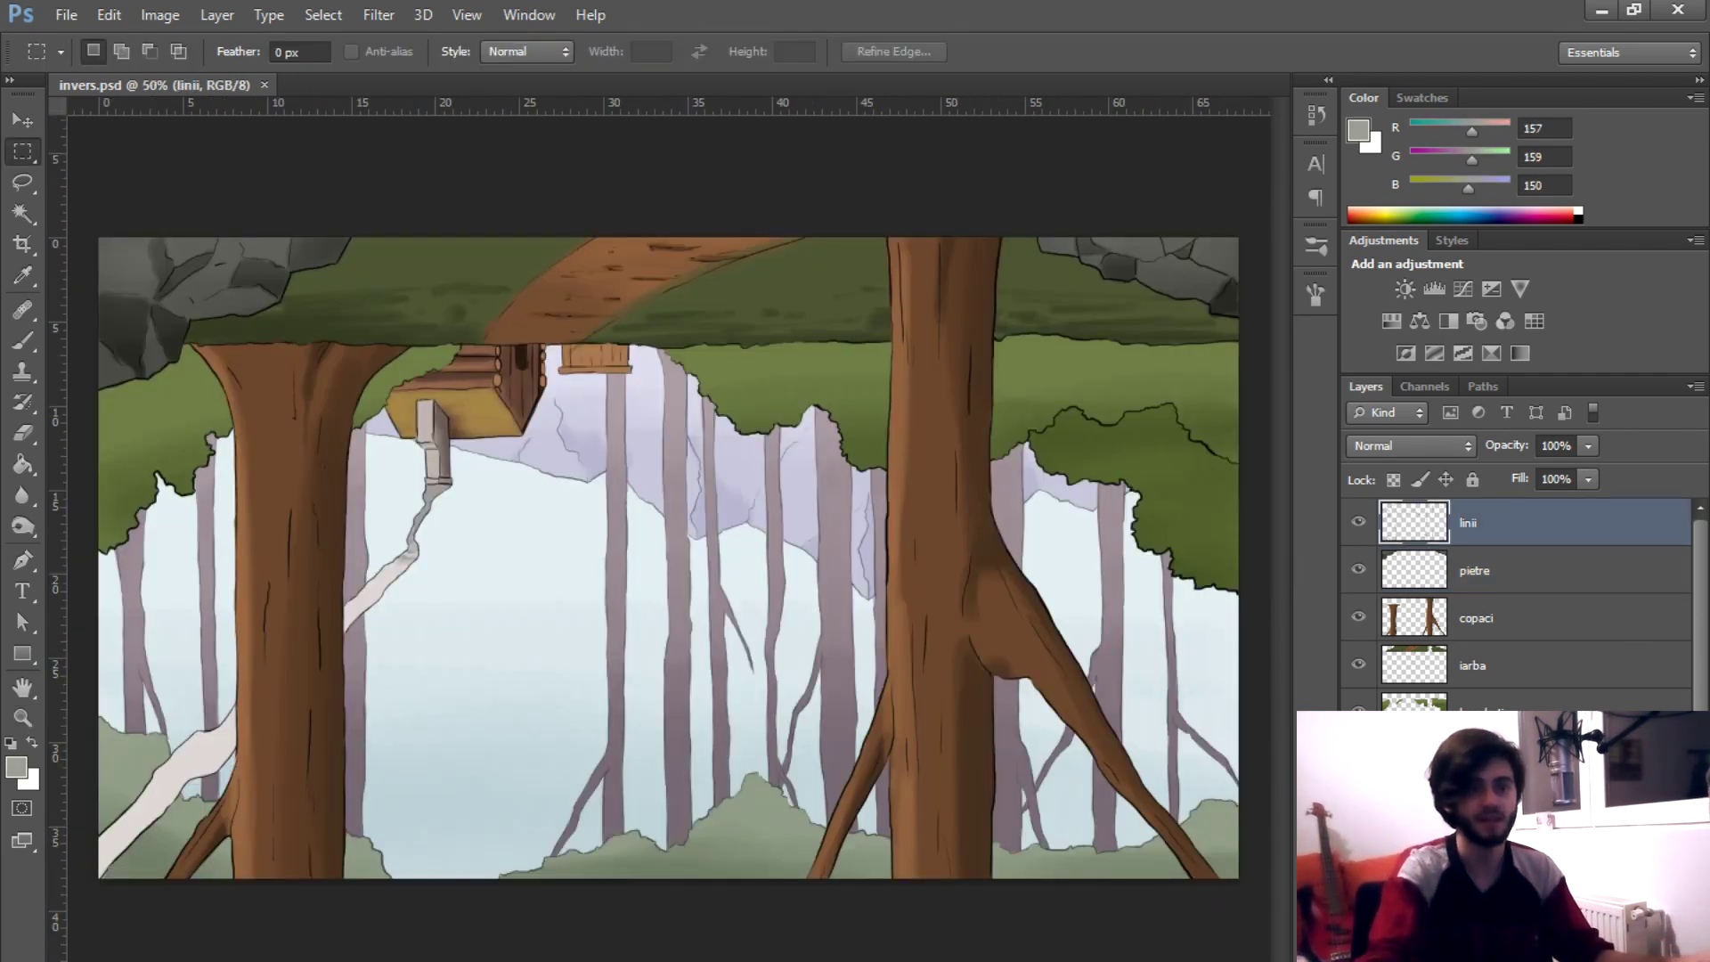
pyautogui.hotkey('ctrl', 'shift', 'alt', 'n')
pyautogui.moveTo(93, 228); pyautogui.dragTo(1238, 865)
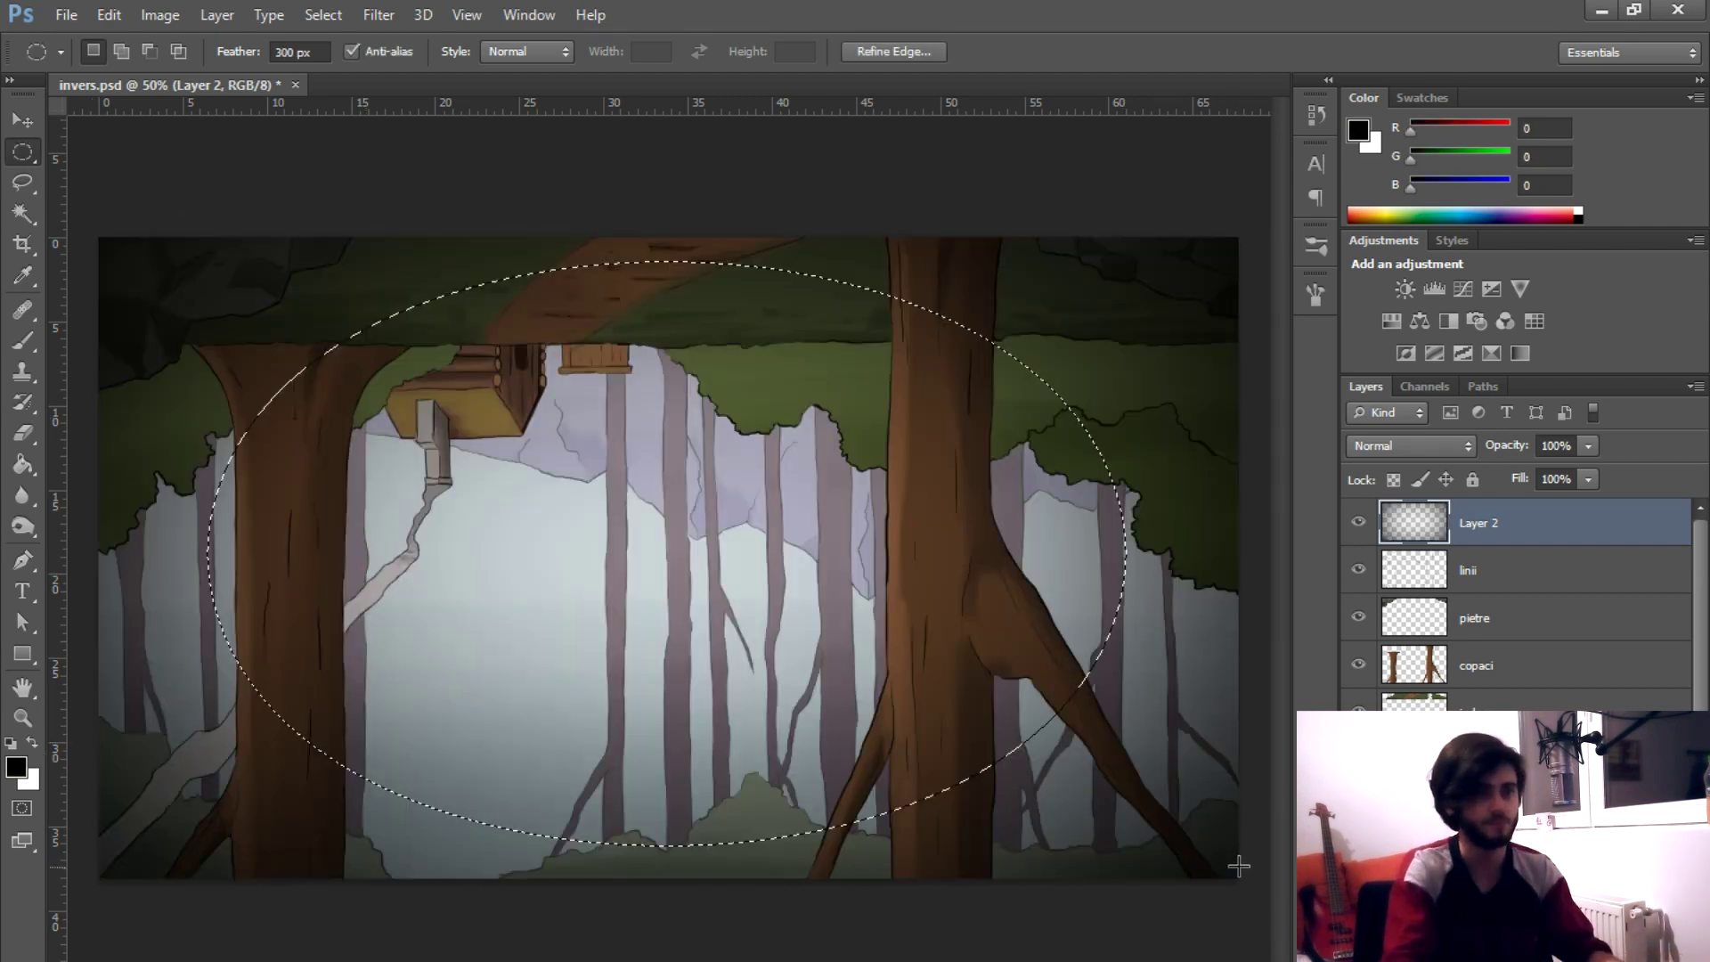
pyautogui.hotkey('ctrl', 'z')
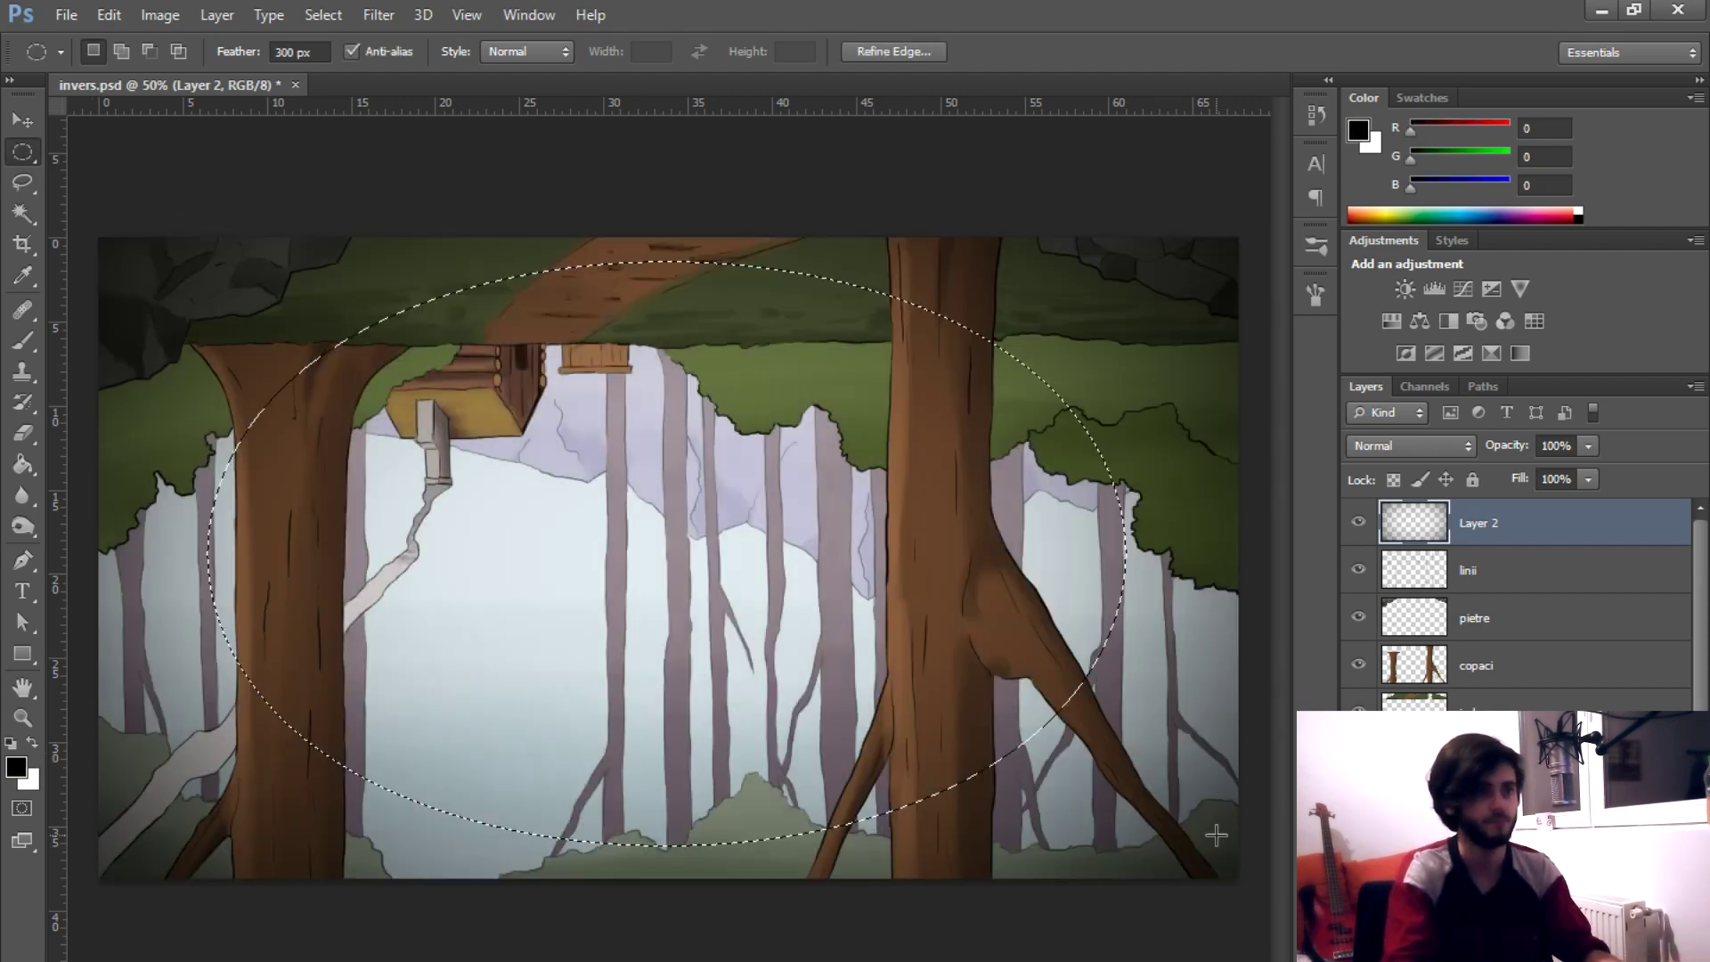
pyautogui.hotkey('ctrl', 'z')
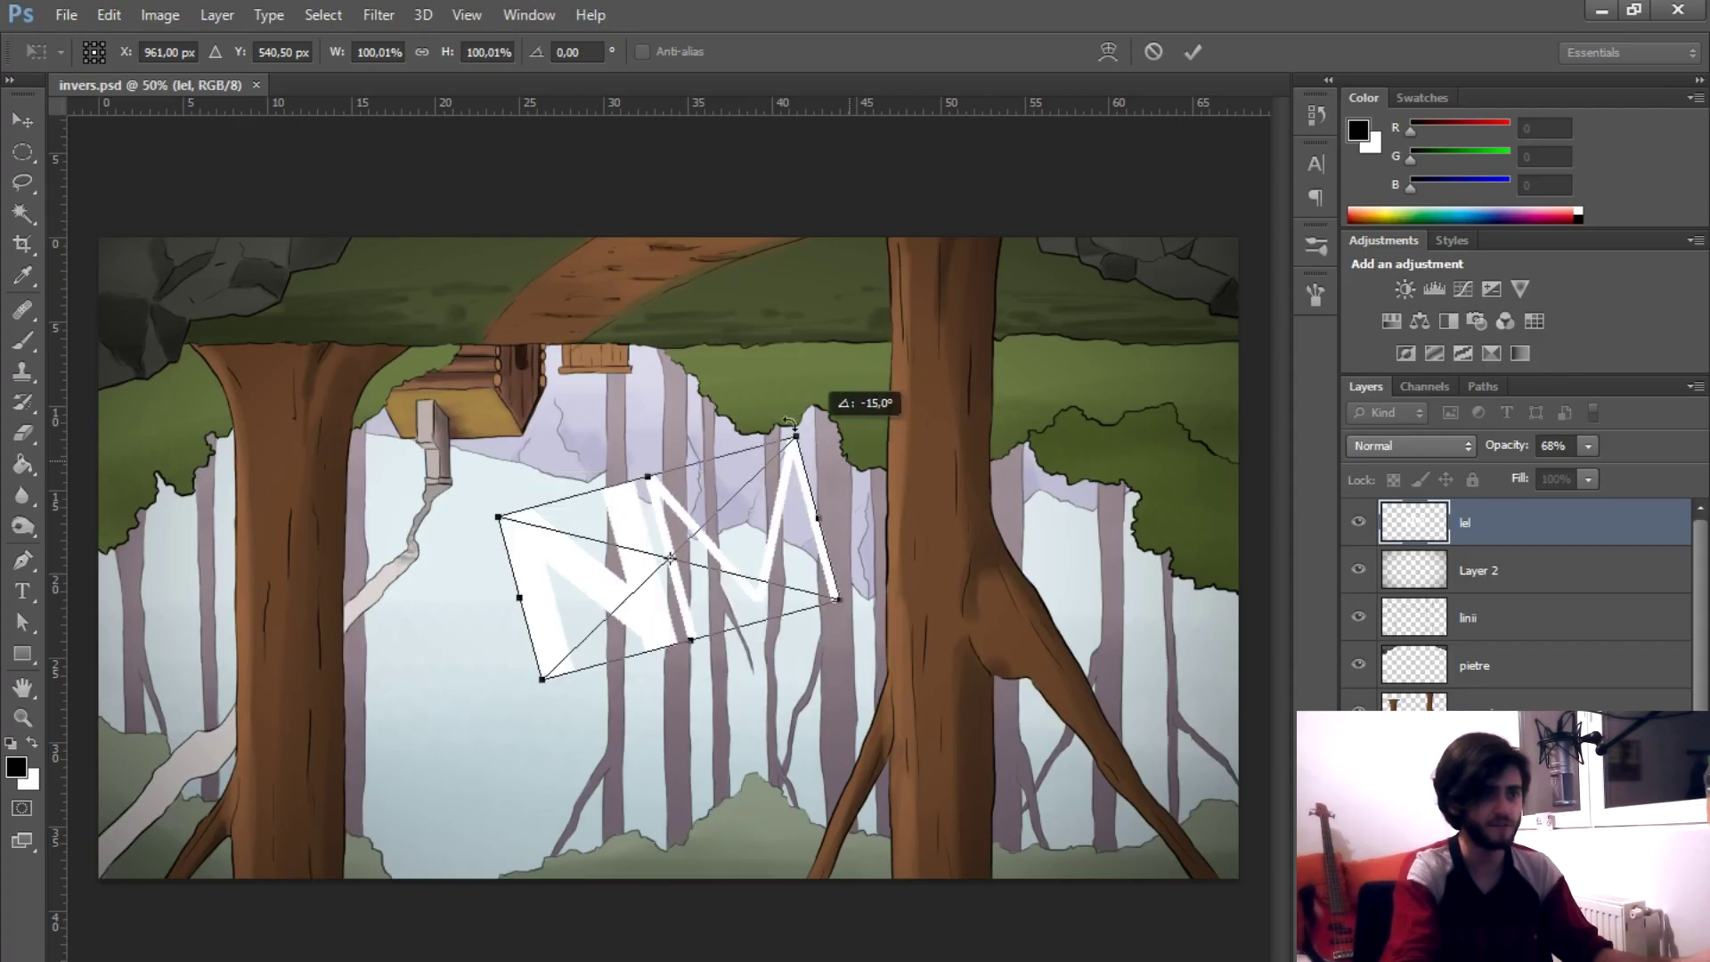
# - Rotate the white logo on the lel layer upside down and handwrite a white signature beneath it on Layer 3
pyautogui.moveTo(814, 437); pyautogui.dragTo(431, 643)
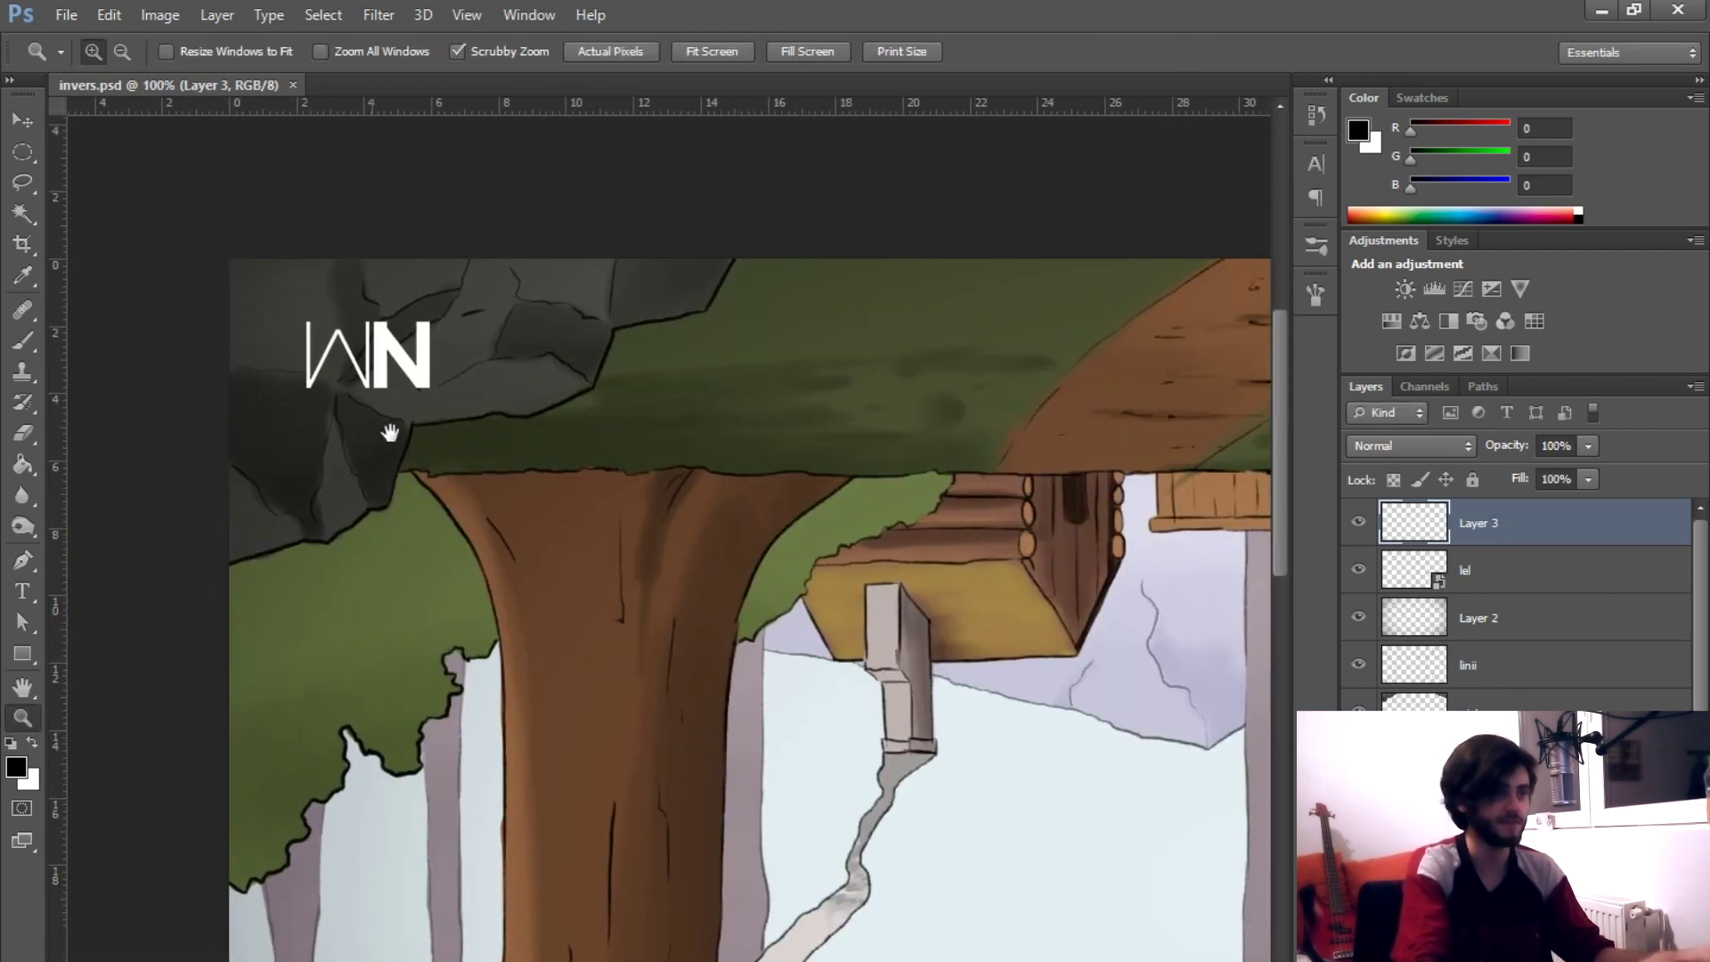
pyautogui.press('b')
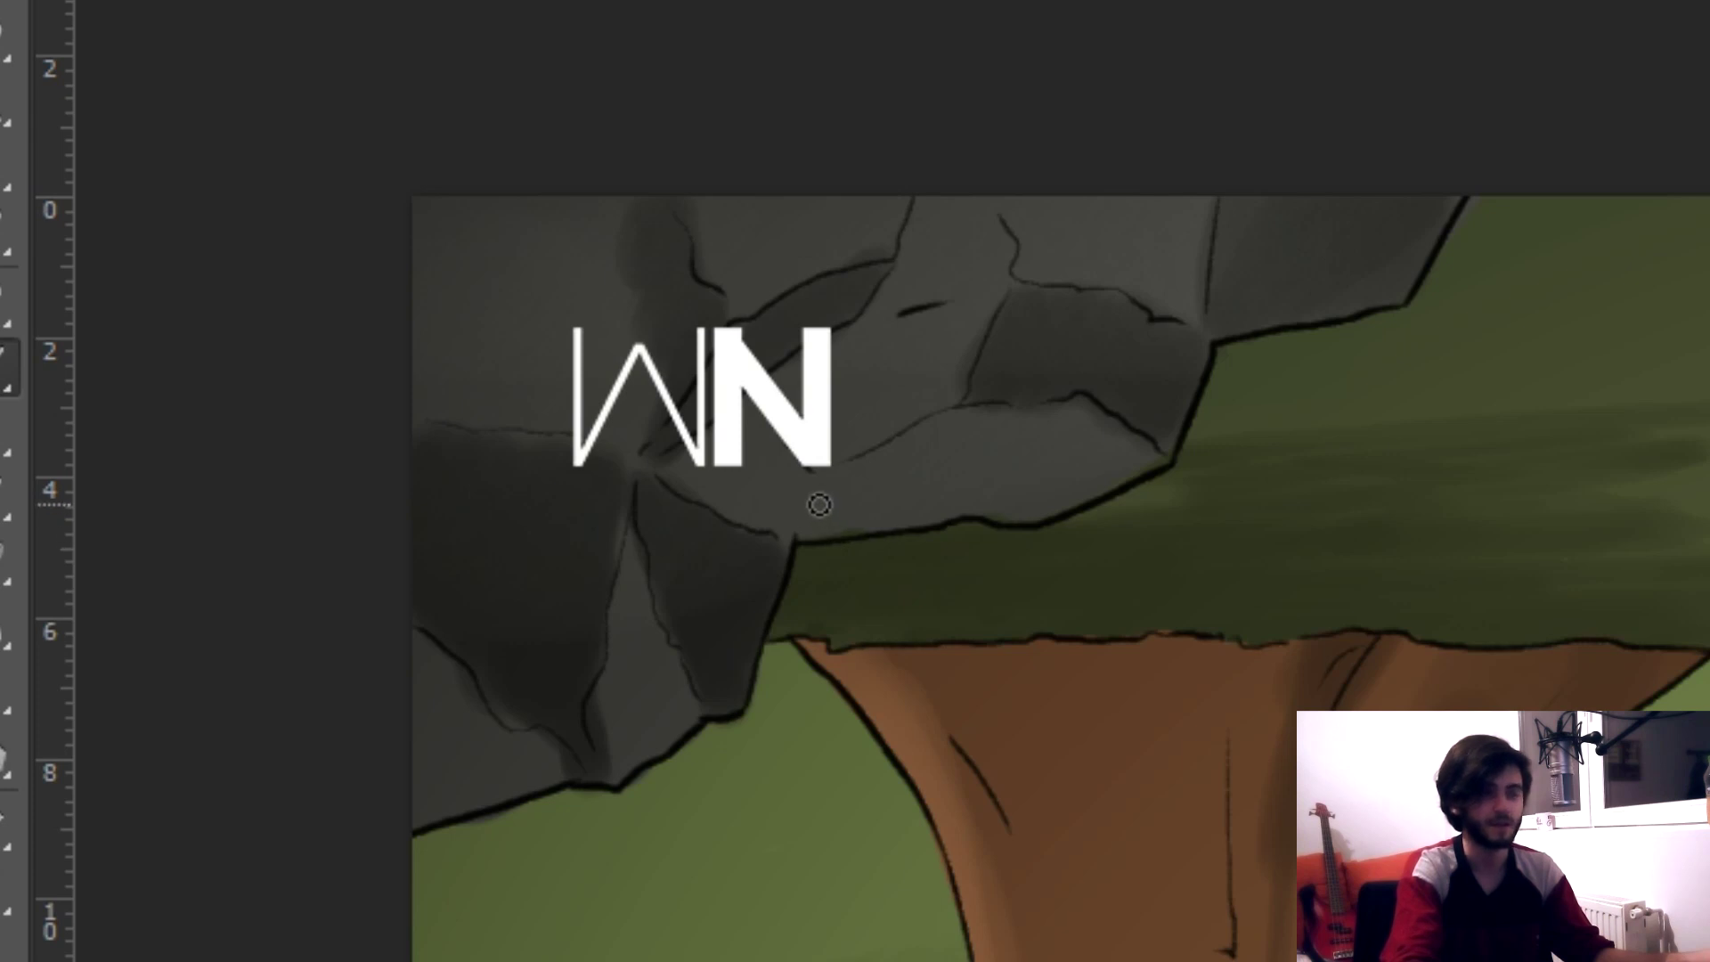
pyautogui.moveTo(824, 507)
pyautogui.mouseDown()
pyautogui.moveTo(779, 428)
pyautogui.moveTo(811, 592)
pyautogui.moveTo(771, 539)
pyautogui.moveTo(679, 483)
pyautogui.moveTo(952, 463)
pyautogui.moveTo(784, 512)
pyautogui.mouseUp()
pyautogui.moveTo(603, 575); pyautogui.dragTo(555, 611)
pyautogui.click(736, 606)
pyautogui.moveTo(725, 531)
pyautogui.mouseDown()
pyautogui.moveTo(736, 588)
pyautogui.moveTo(694, 535)
pyautogui.moveTo(623, 588)
pyautogui.moveTo(646, 635)
pyautogui.mouseUp()
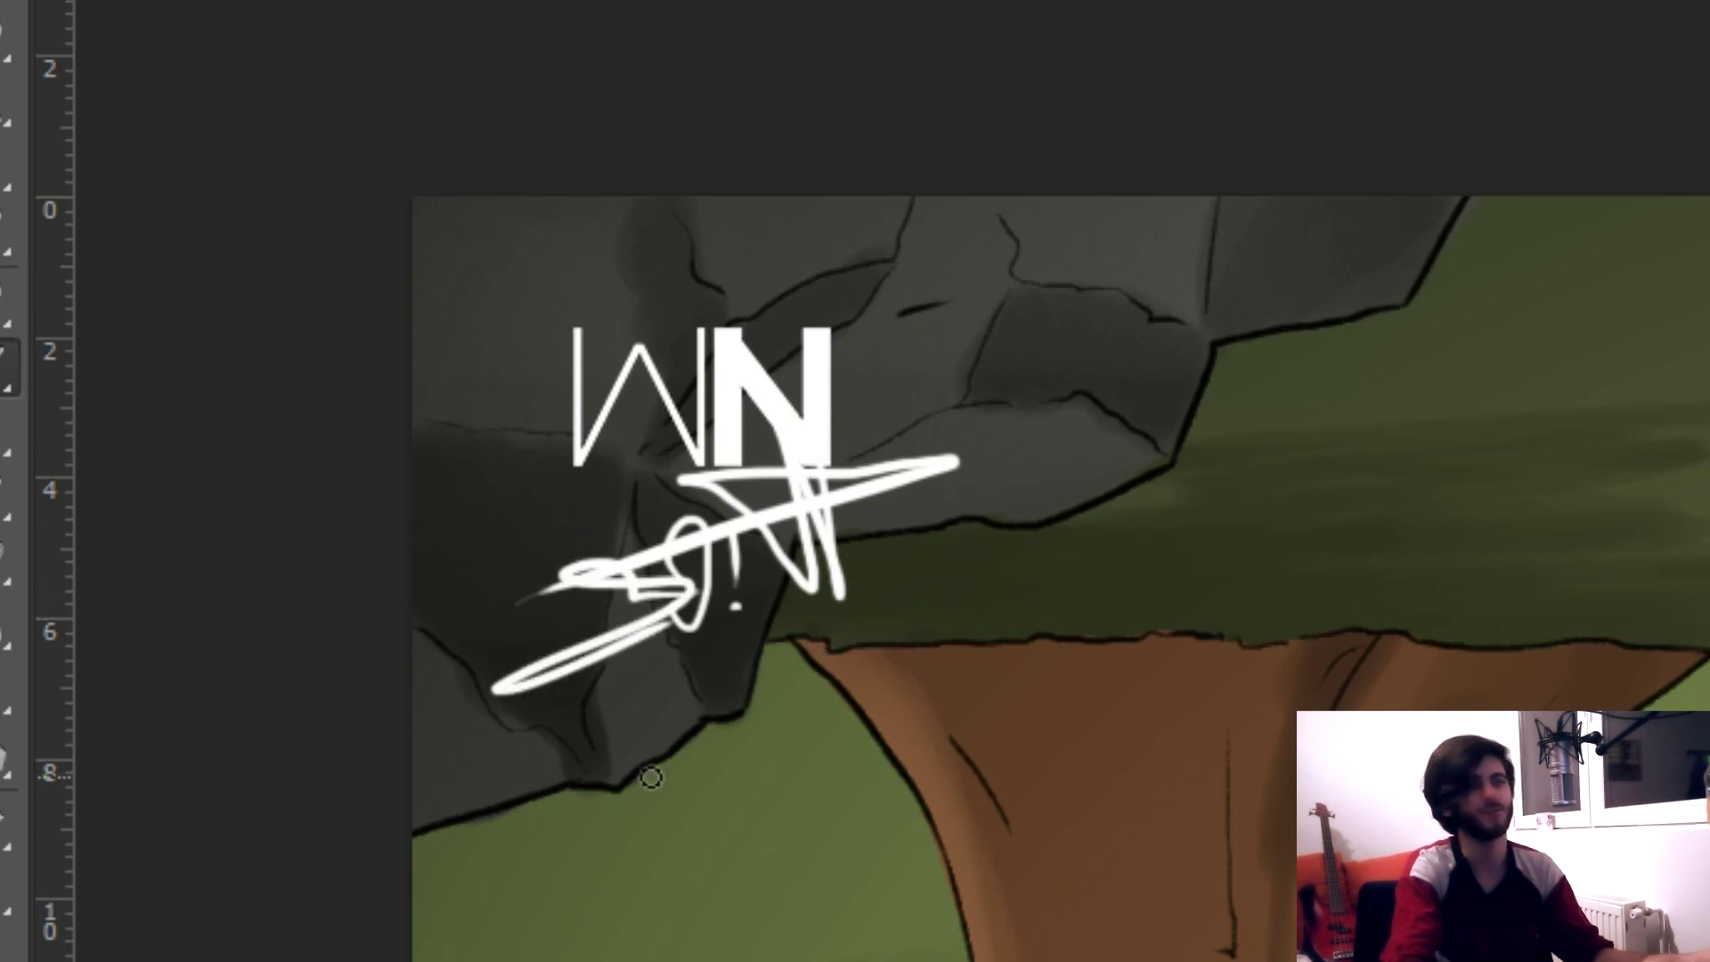
pyautogui.press('z')
pyautogui.hotkey('ctrl', '-')
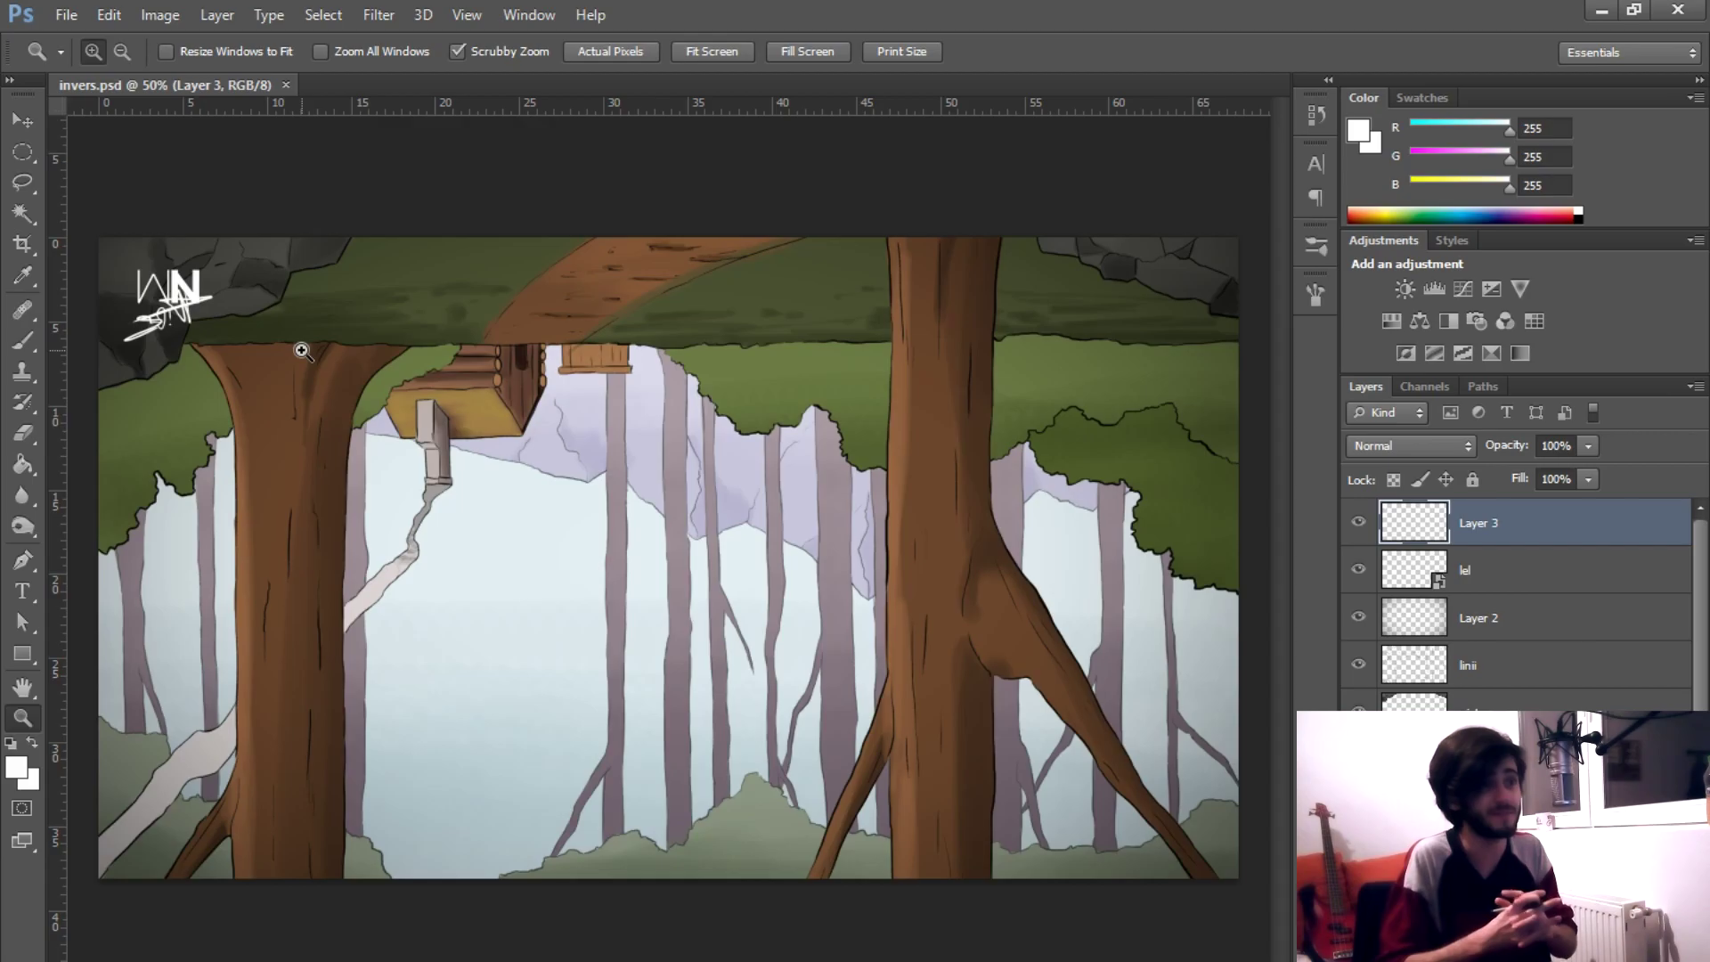
# - Try rotating the whole image by 180°
pyautogui.click(161, 15)
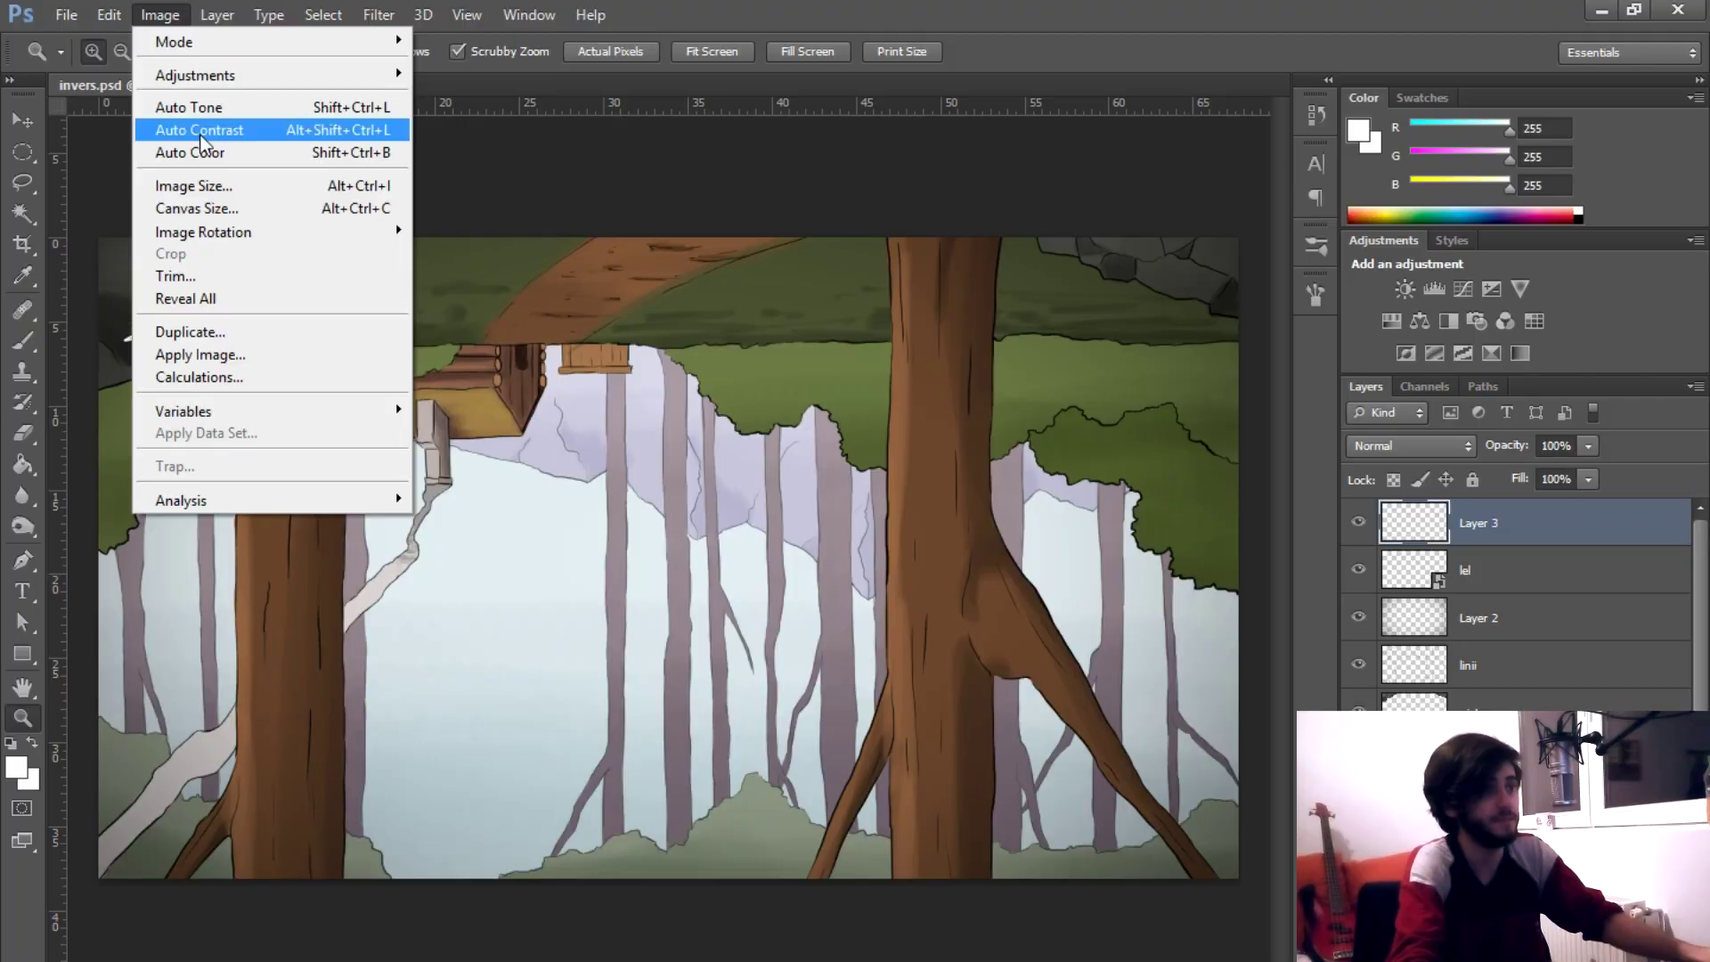
pyautogui.moveTo(369, 239)
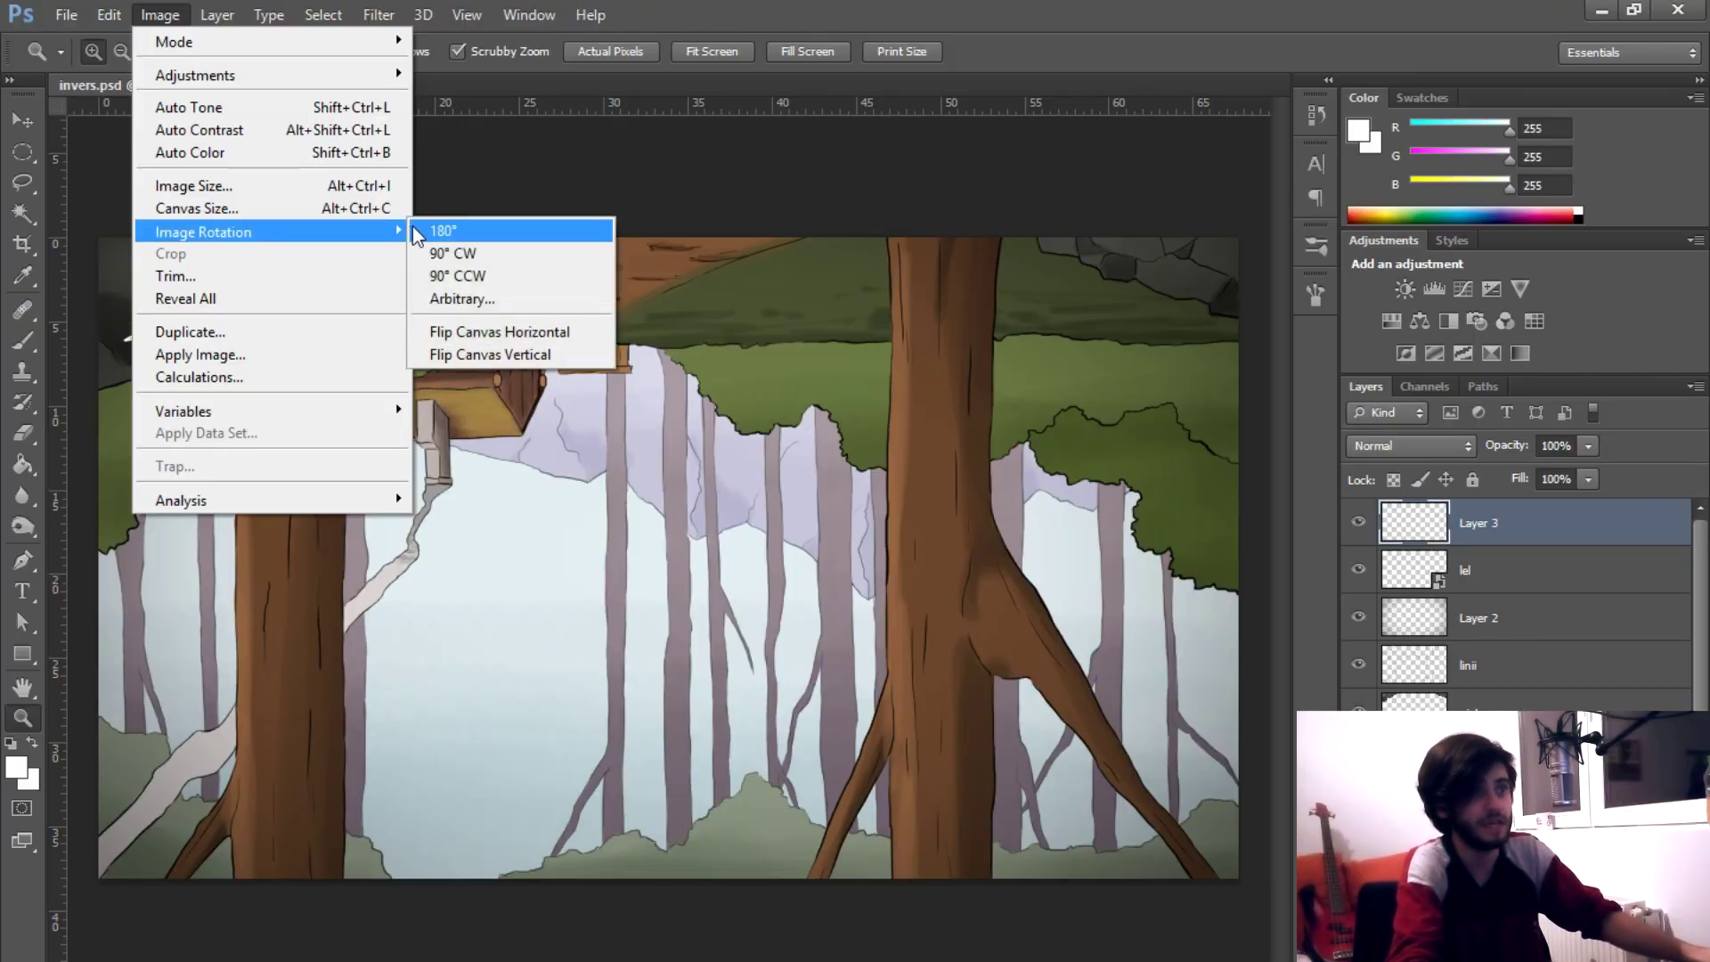
pyautogui.click(457, 232)
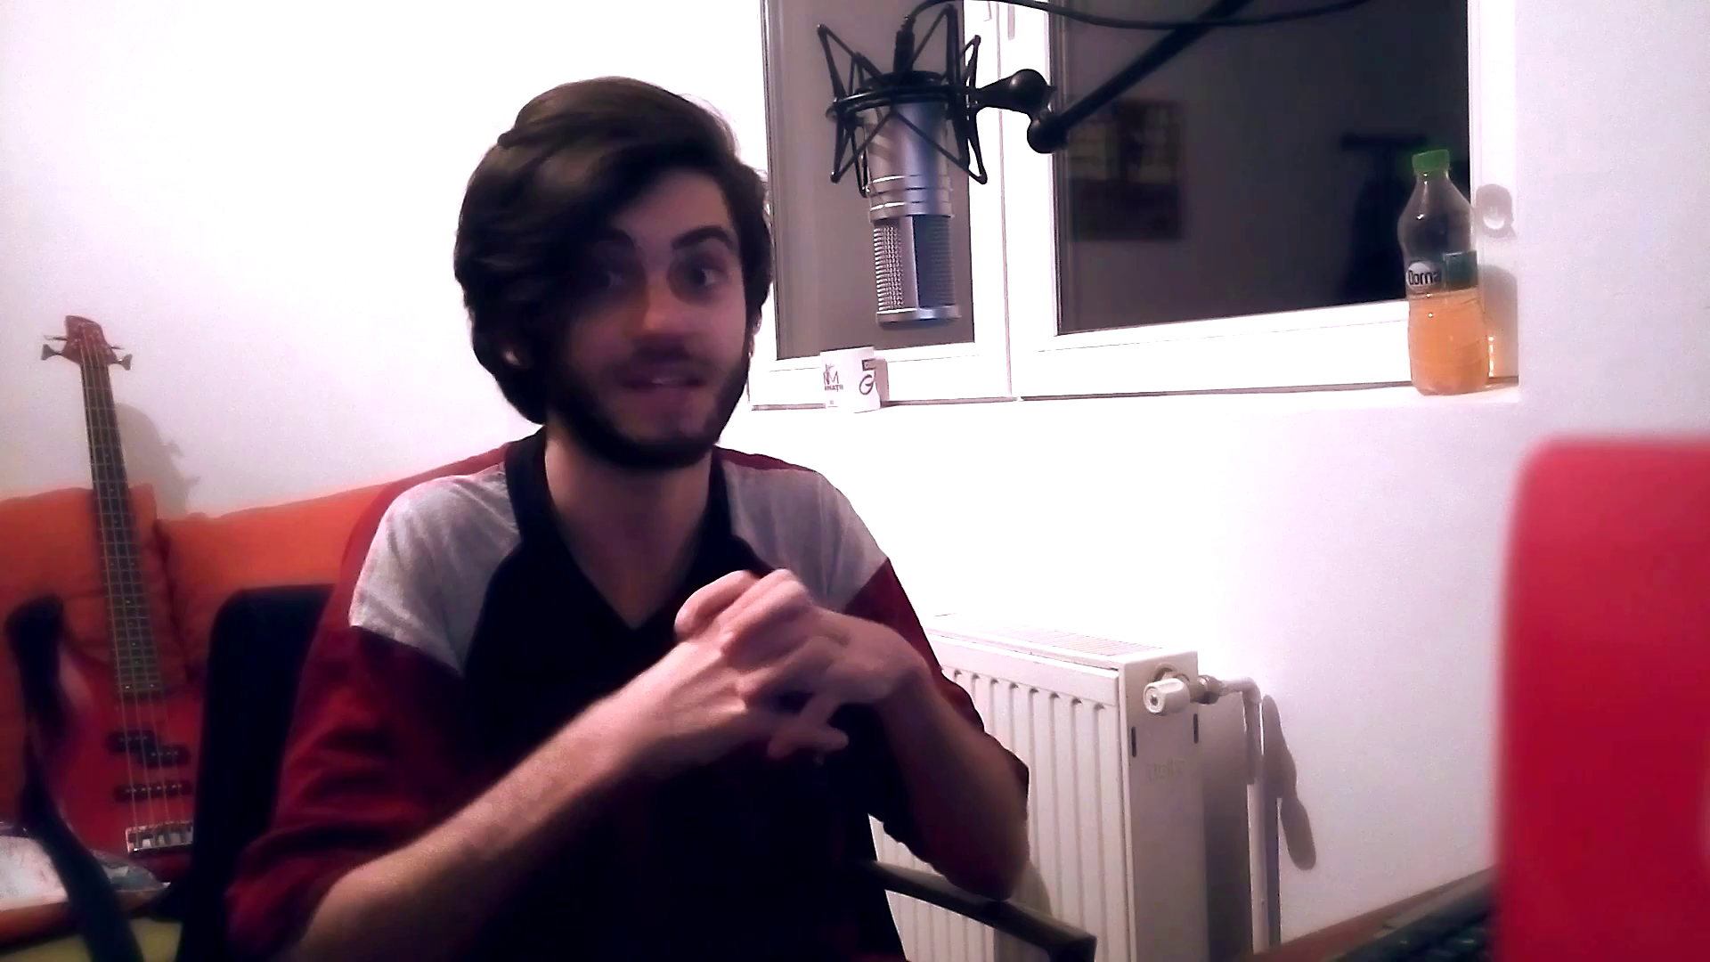
# - Handwrite a white signature beneath the mirrored logo on Layer 4, redoing the faulty last strokes, and transform it slightly to fit
pyautogui.moveTo(828, 392)
pyautogui.mouseDown()
pyautogui.moveTo(859, 534)
pyautogui.moveTo(1030, 441)
pyautogui.moveTo(1242, 465)
pyautogui.mouseUp()
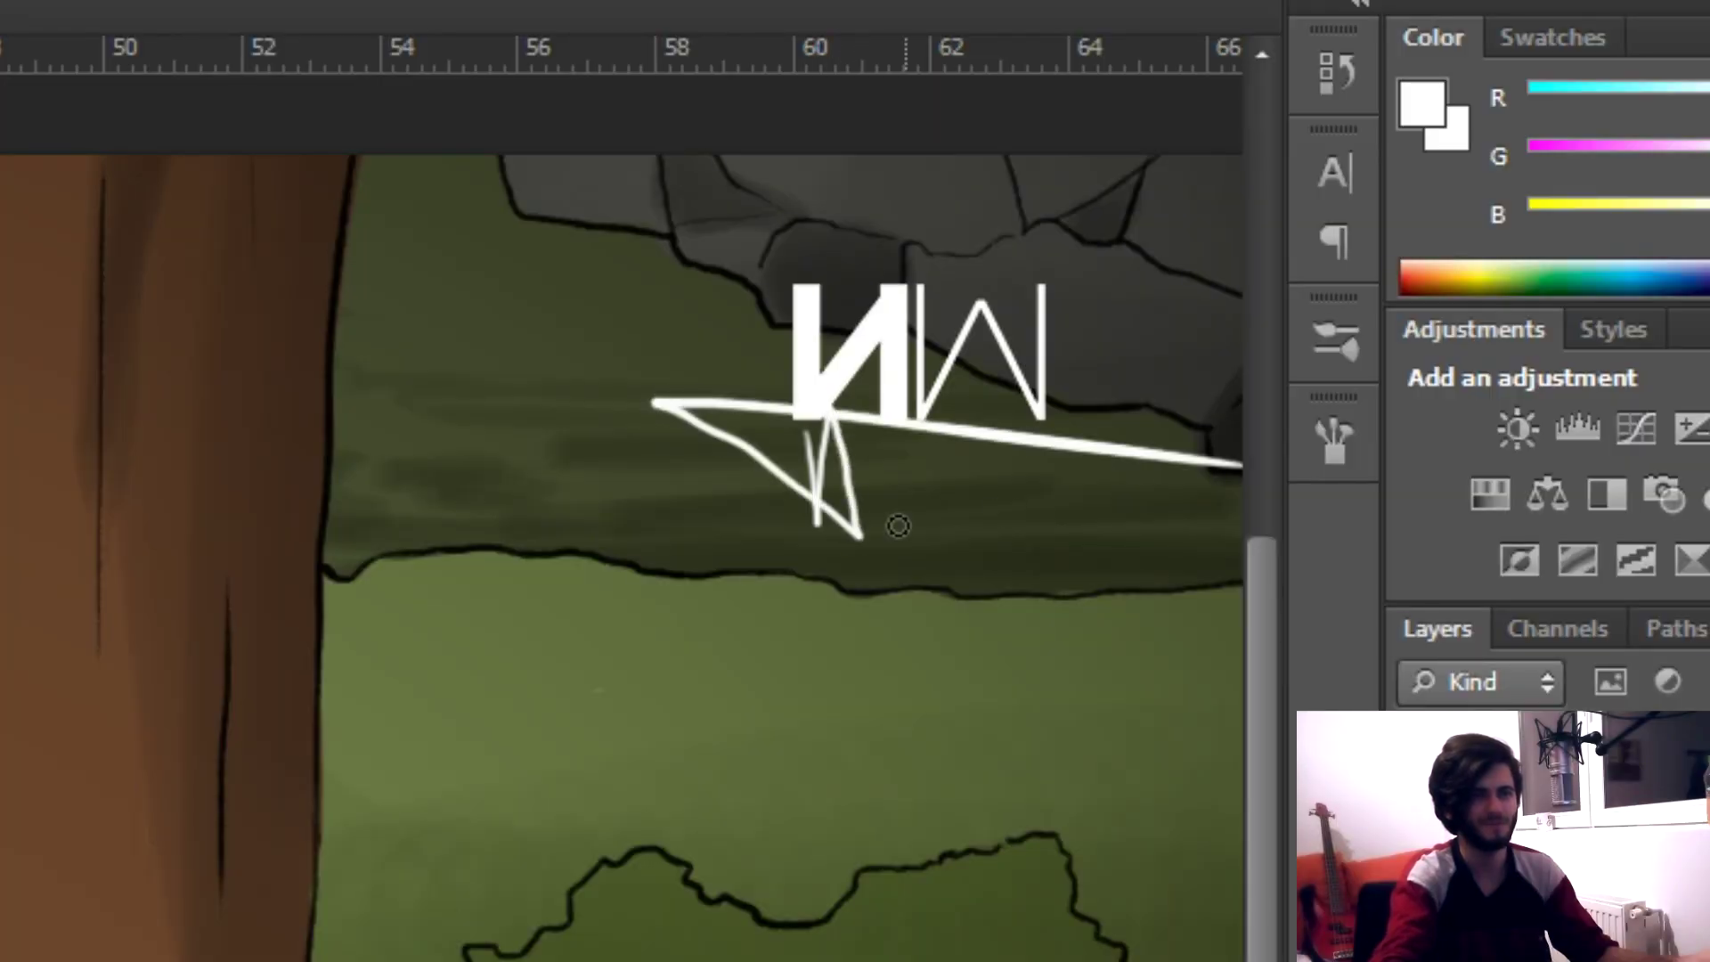
pyautogui.moveTo(894, 435)
pyautogui.mouseDown()
pyautogui.moveTo(872, 513)
pyautogui.moveTo(903, 476)
pyautogui.moveTo(936, 501)
pyautogui.mouseUp()
pyautogui.moveTo(984, 418)
pyautogui.mouseDown()
pyautogui.moveTo(930, 532)
pyautogui.moveTo(901, 474)
pyautogui.moveTo(1095, 521)
pyautogui.mouseUp()
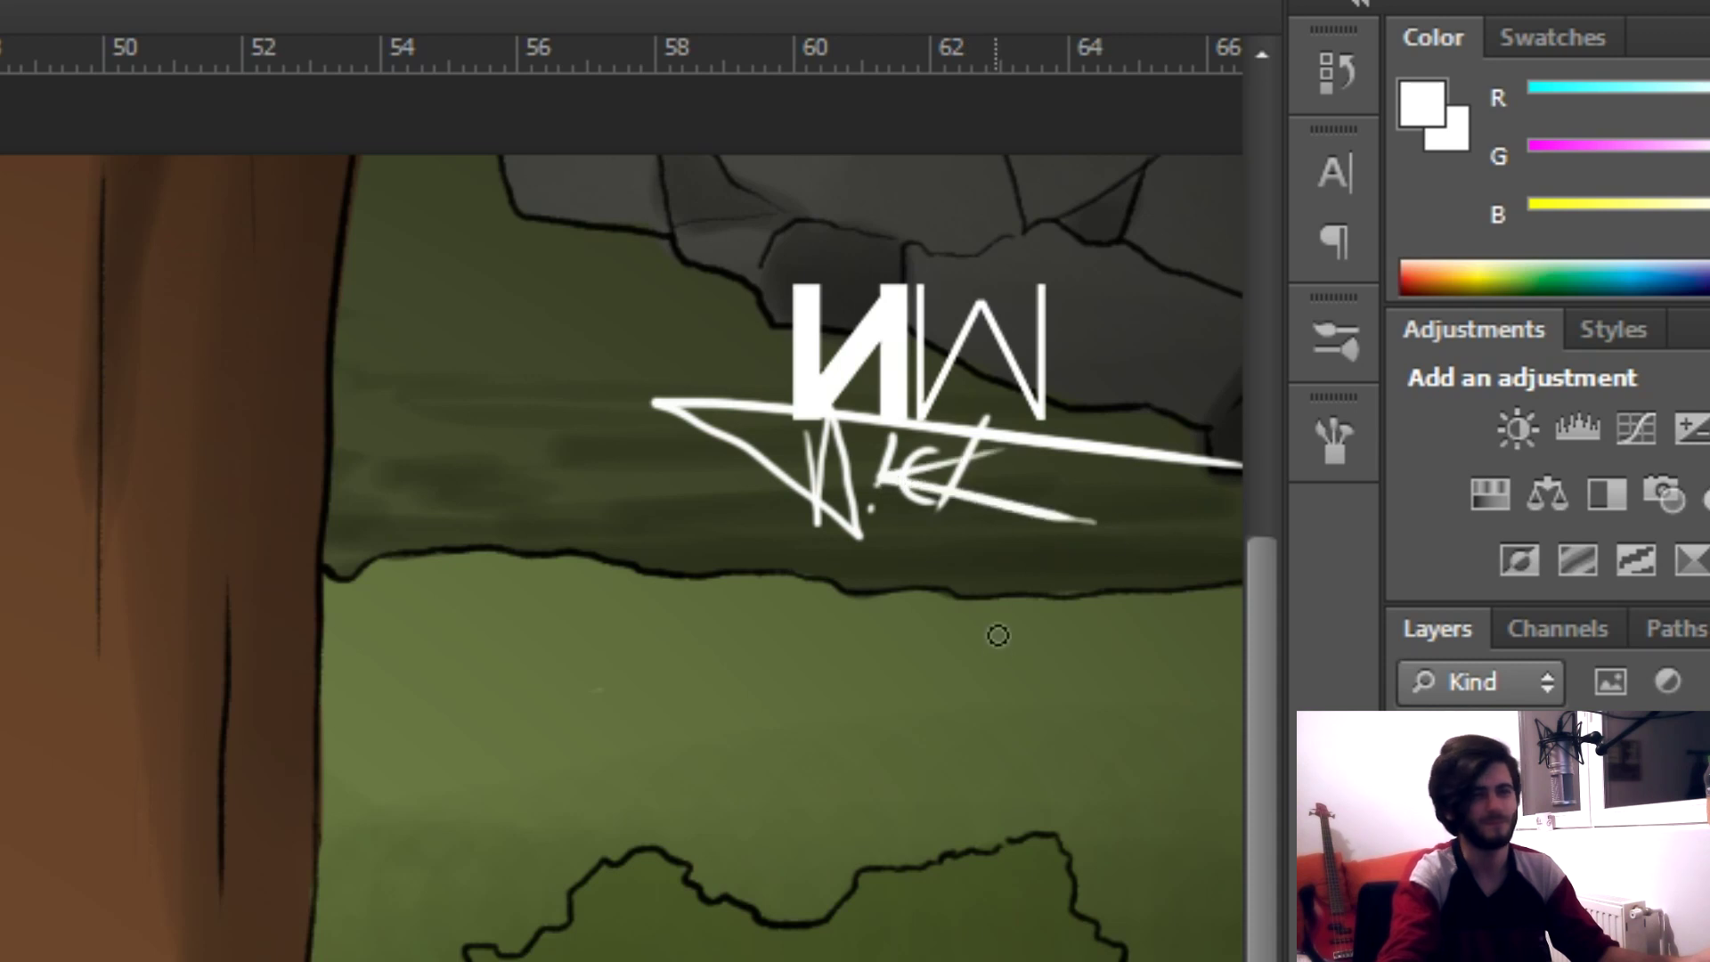
pyautogui.hotkey('ctrl', 'z')
pyautogui.hotkey('ctrl', 'z')
pyautogui.hotkey('ctrl', 'z')
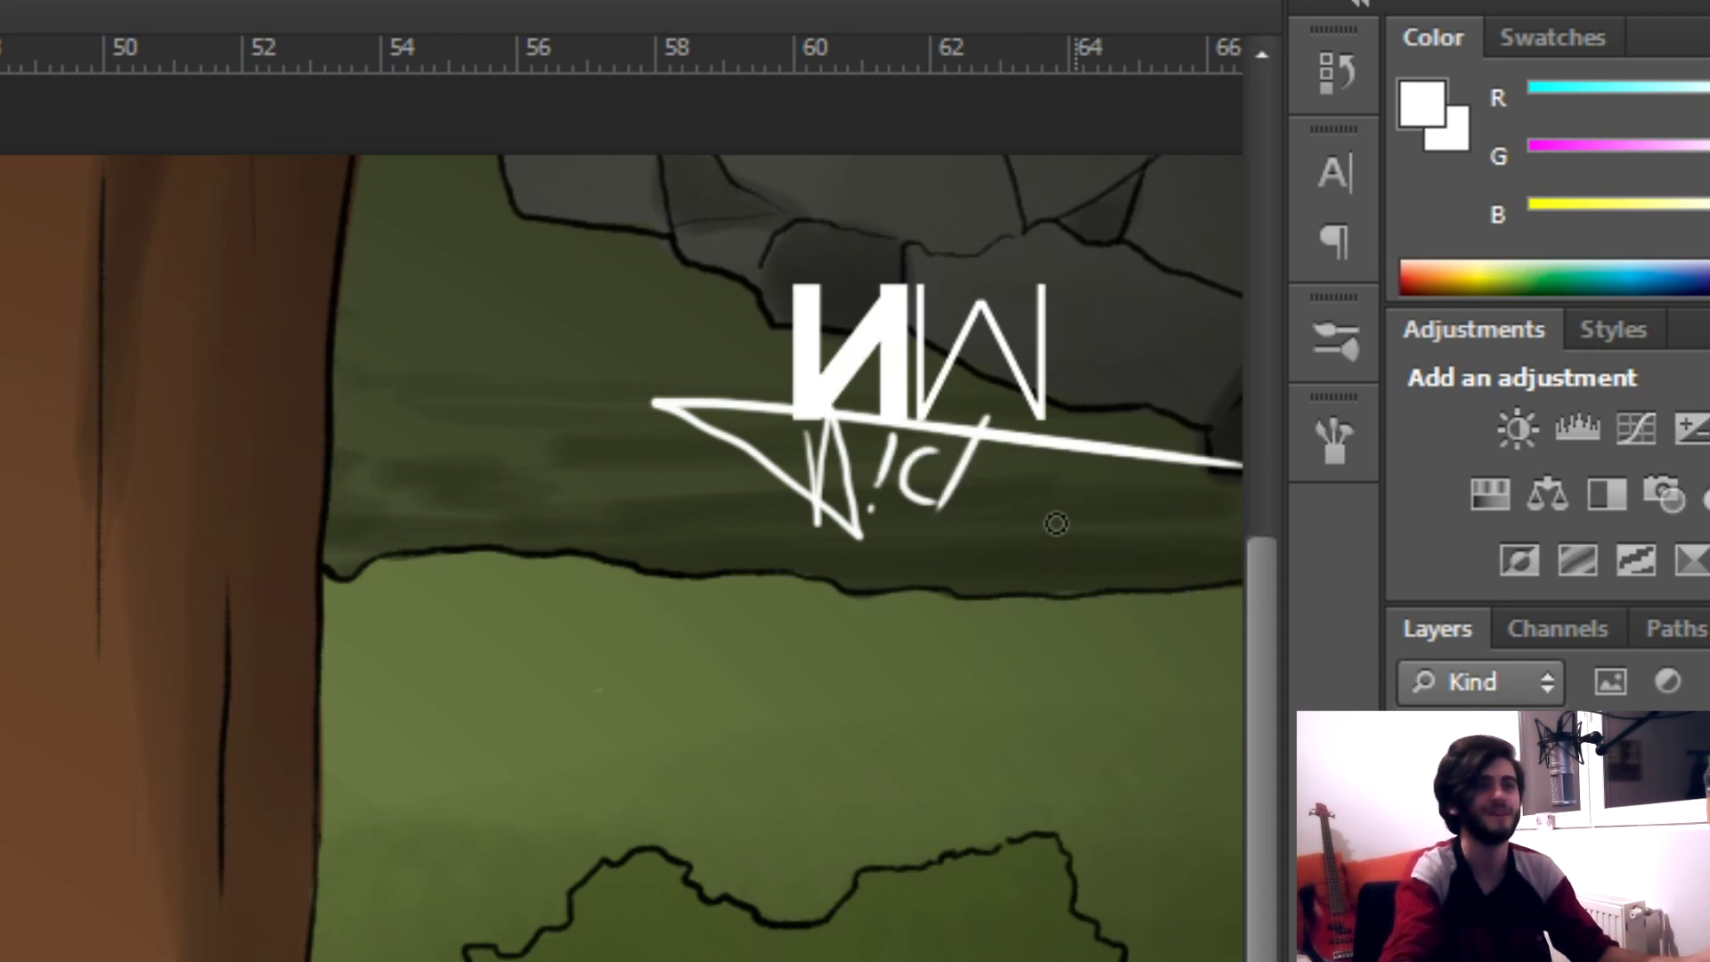
pyautogui.moveTo(1076, 526); pyautogui.dragTo(1231, 509)
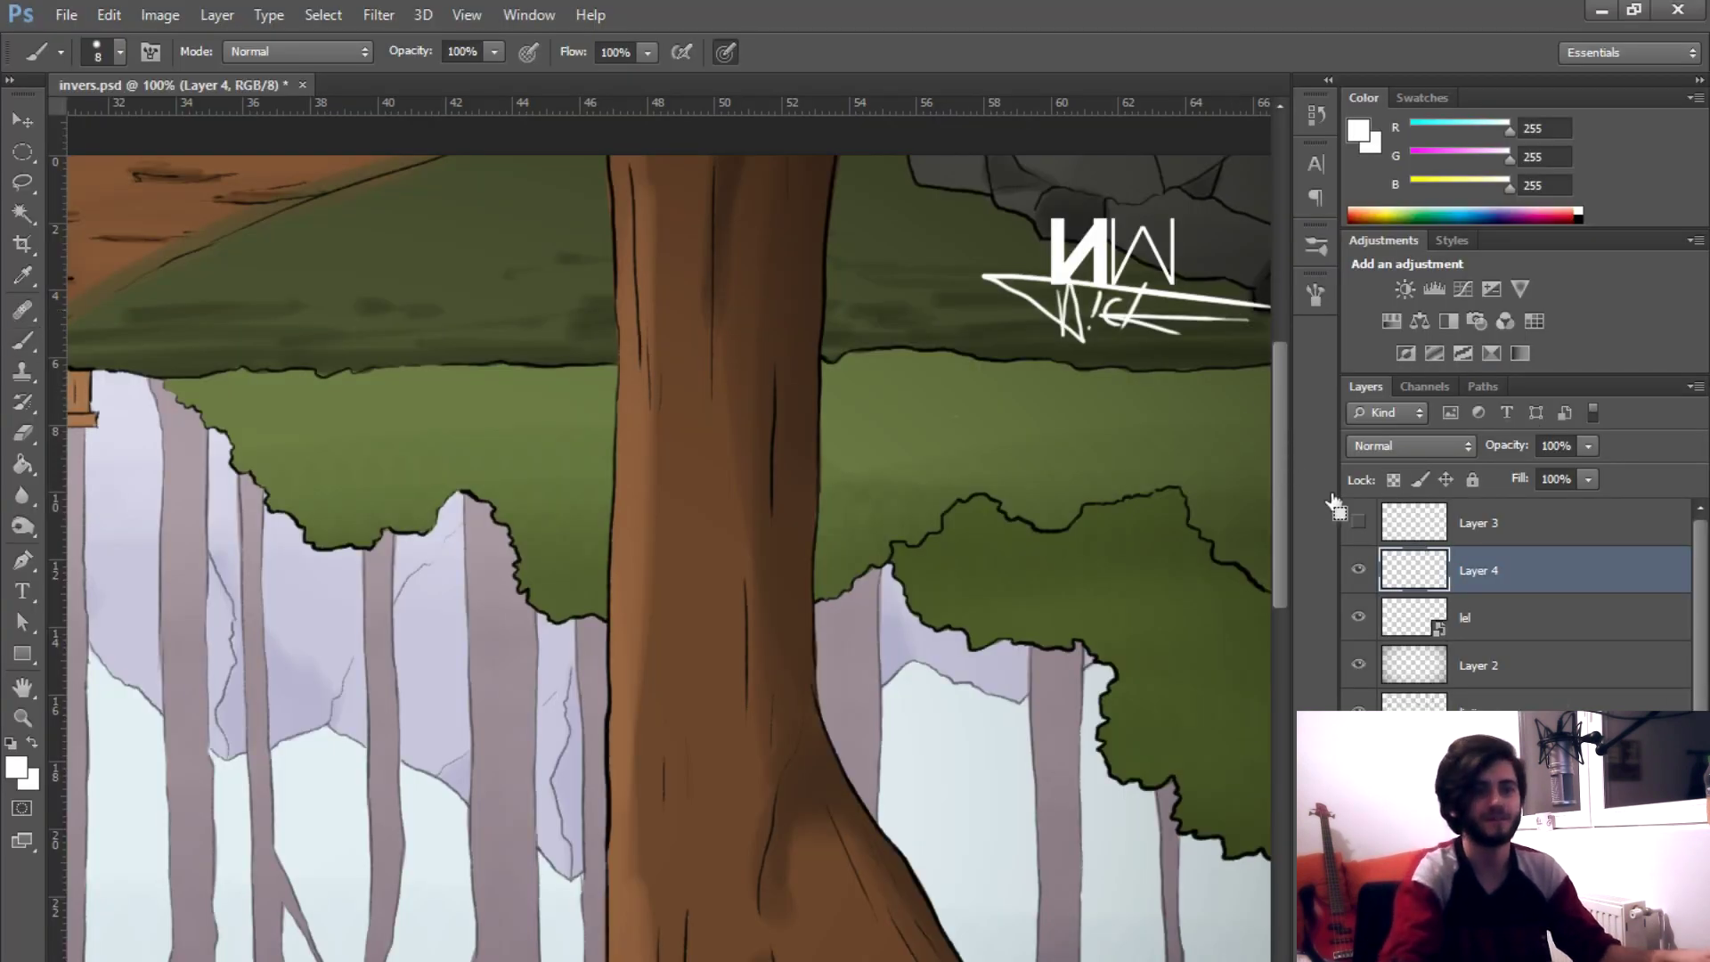
pyautogui.hotkey('ctrl', 't')
pyautogui.moveTo(981, 344); pyautogui.dragTo(1005, 338)
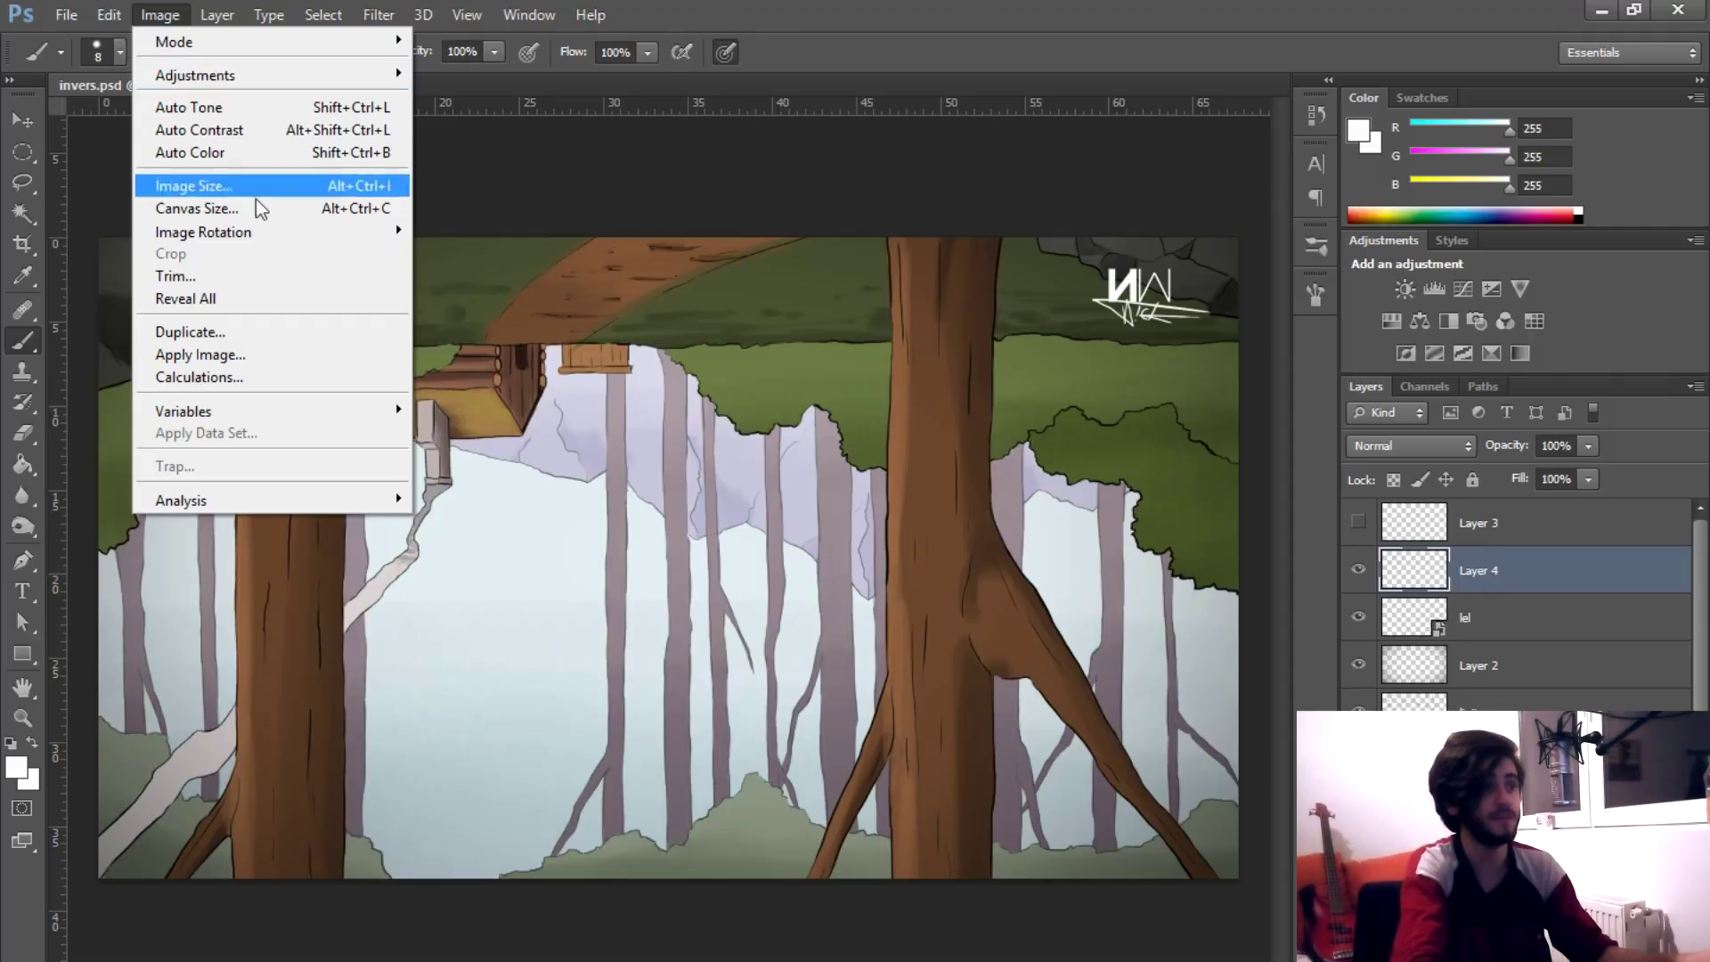
# - Flip the canvas vertically and examine the wooden crate beside the cabin close up
pyautogui.moveTo(330, 233)
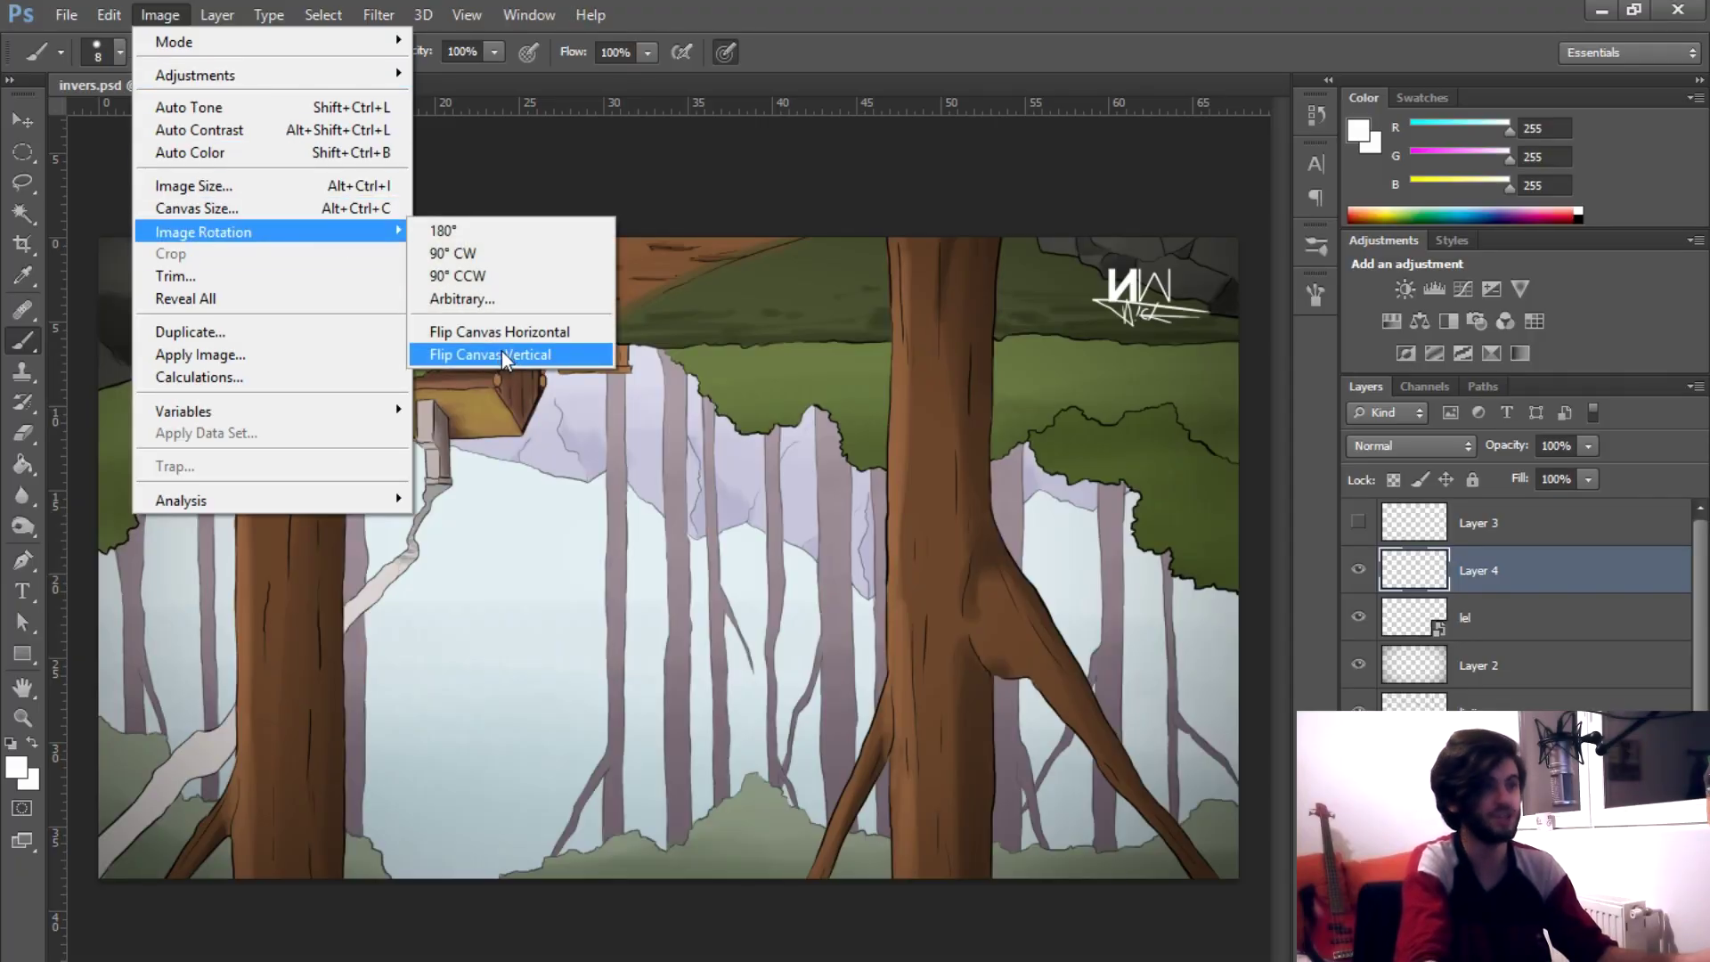
pyautogui.click(502, 353)
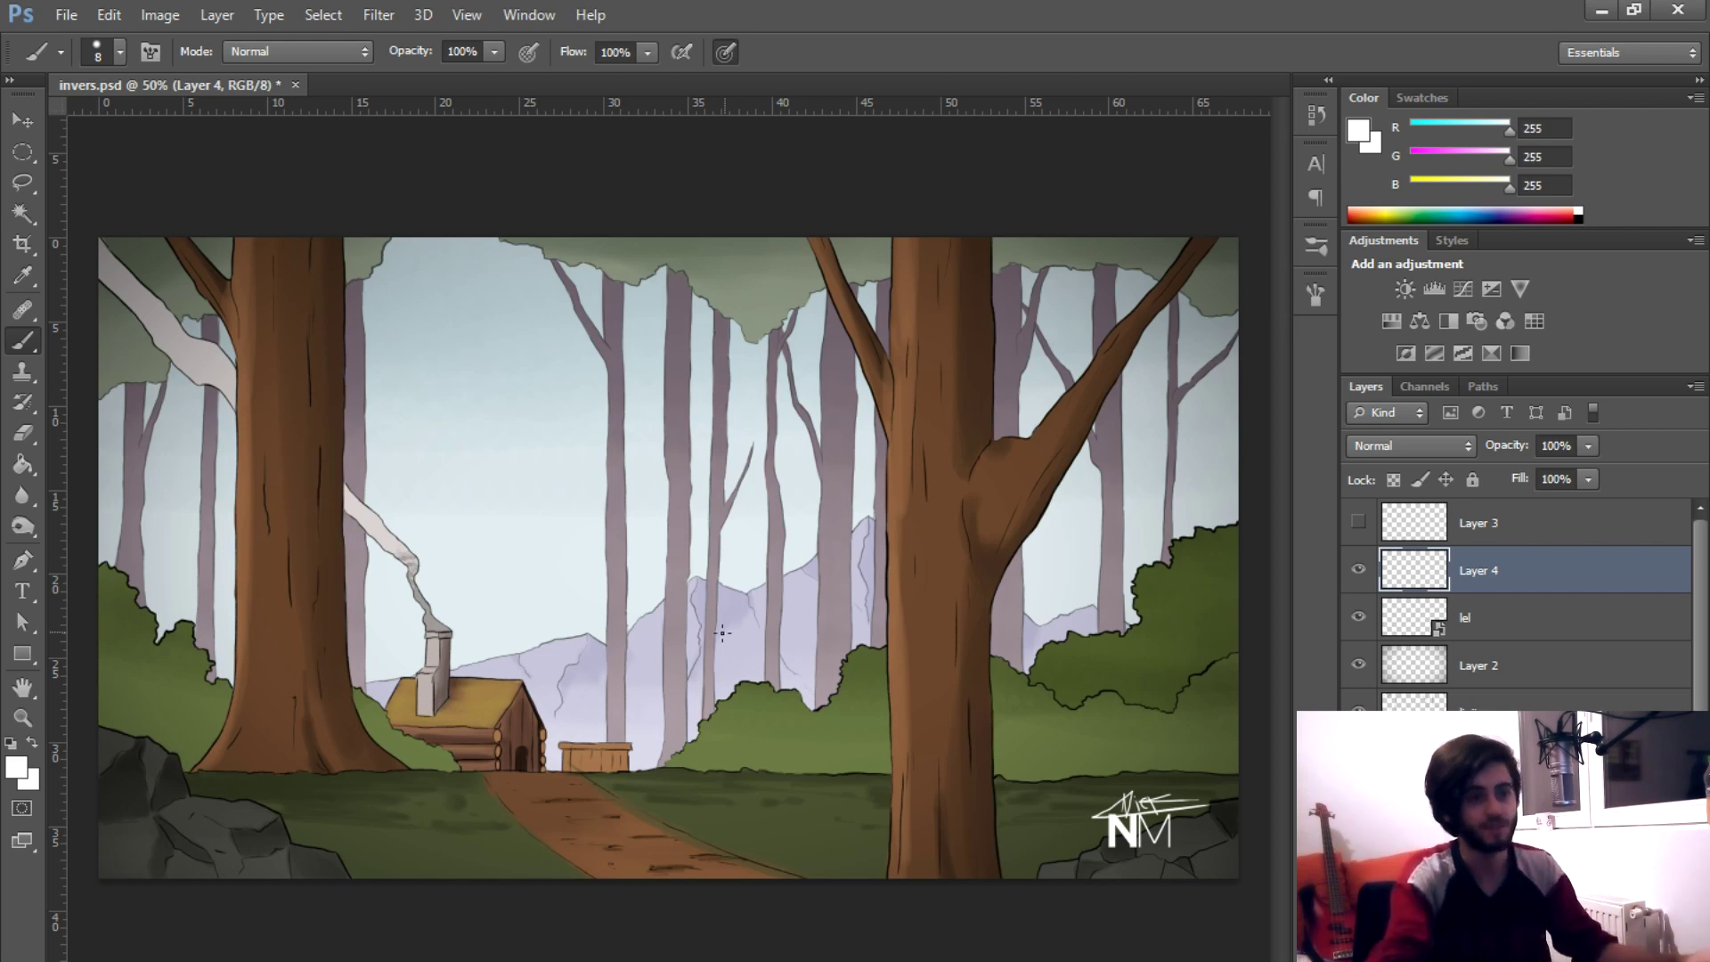
pyautogui.press('z')
pyautogui.click(570, 764)
pyautogui.click(575, 831)
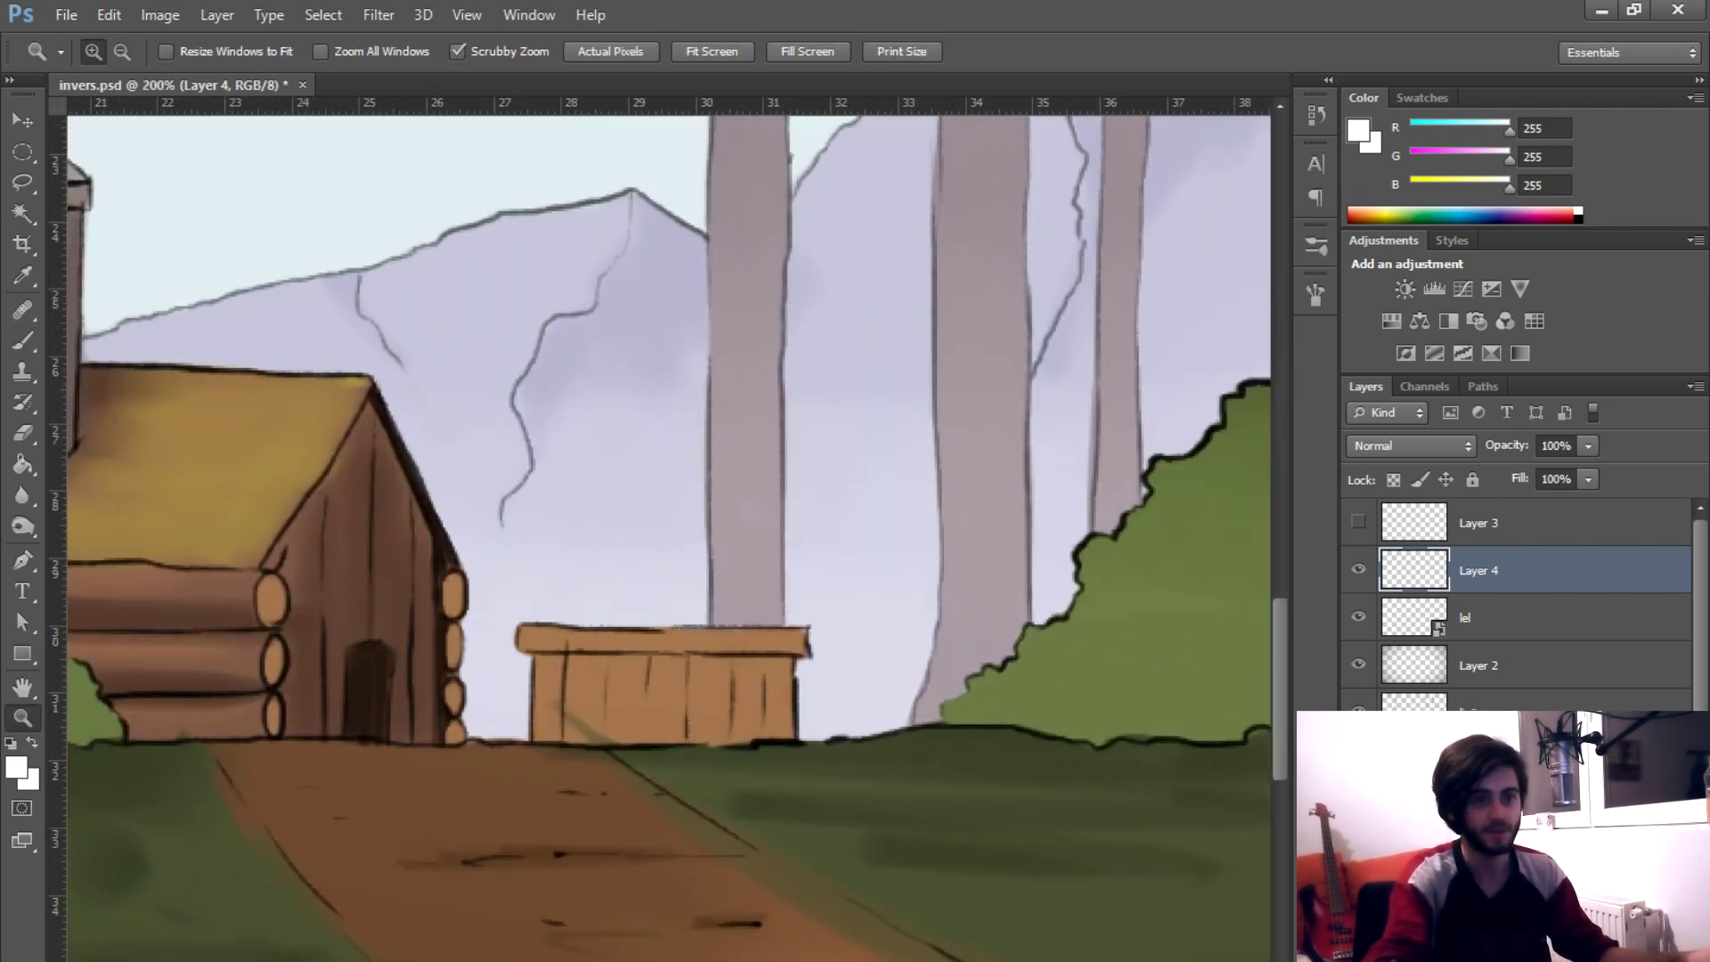
pyautogui.hotkey('alt', ',')
pyautogui.hotkey('ctrl', '0')
# - Flip the canvas vertically again to return the forest scene to its upside-down orientation
pyautogui.click(161, 15)
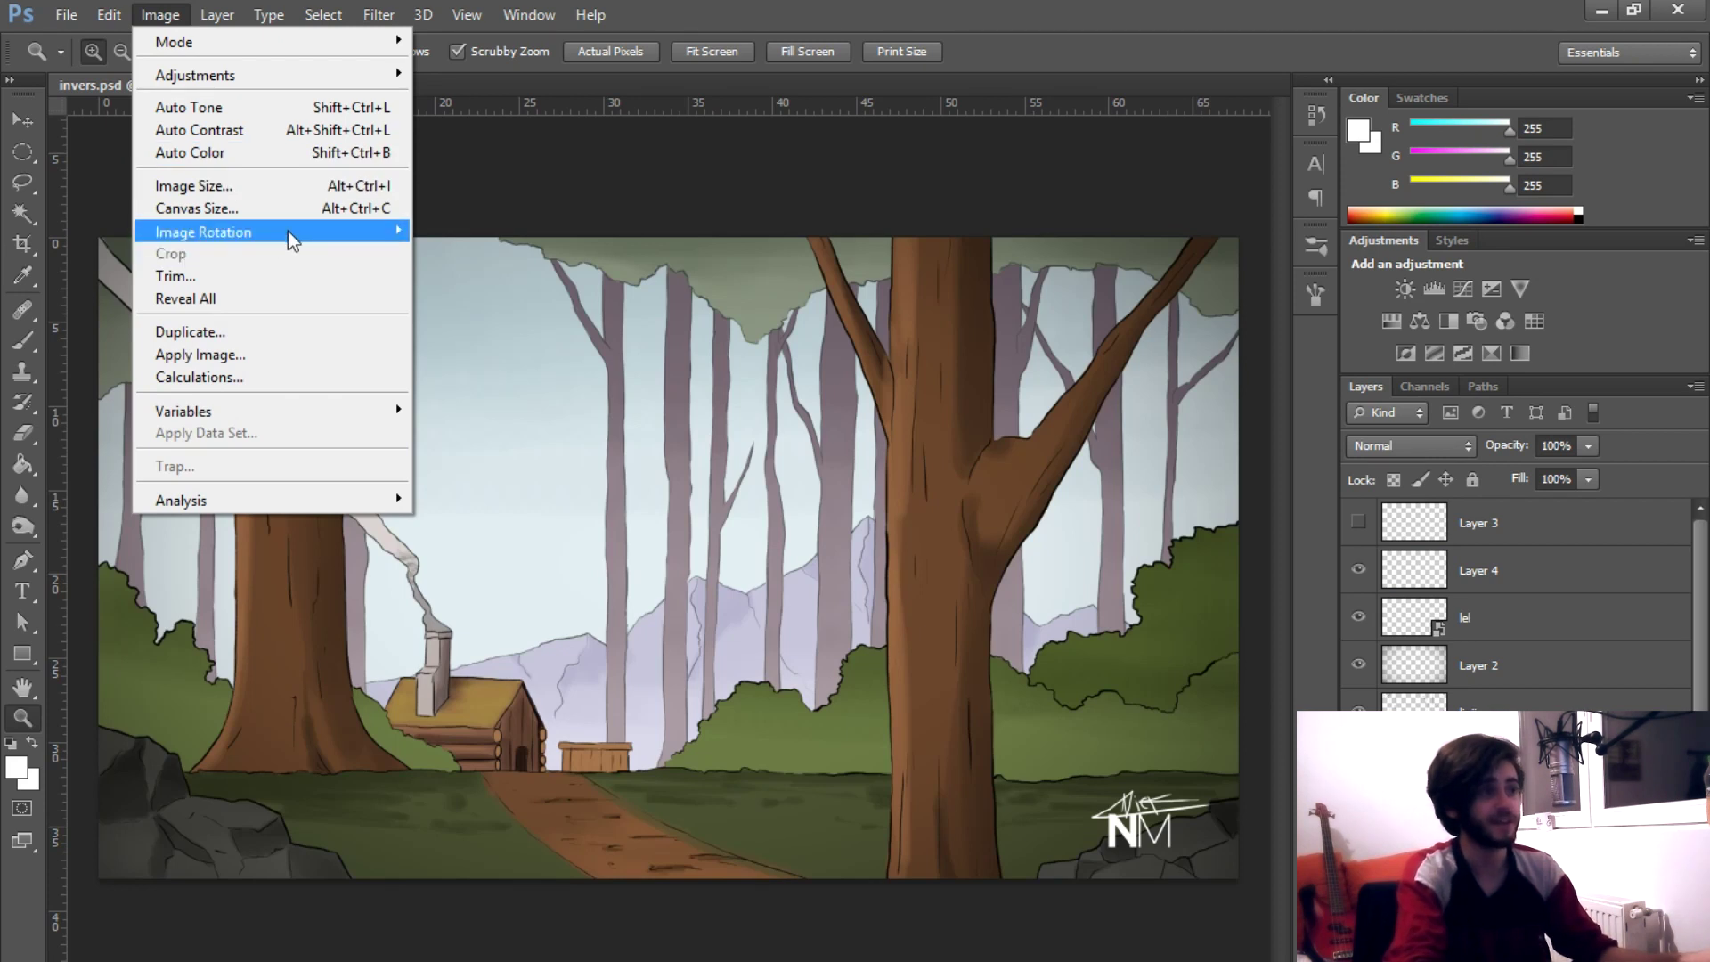
pyautogui.moveTo(287, 233)
pyautogui.click(504, 355)
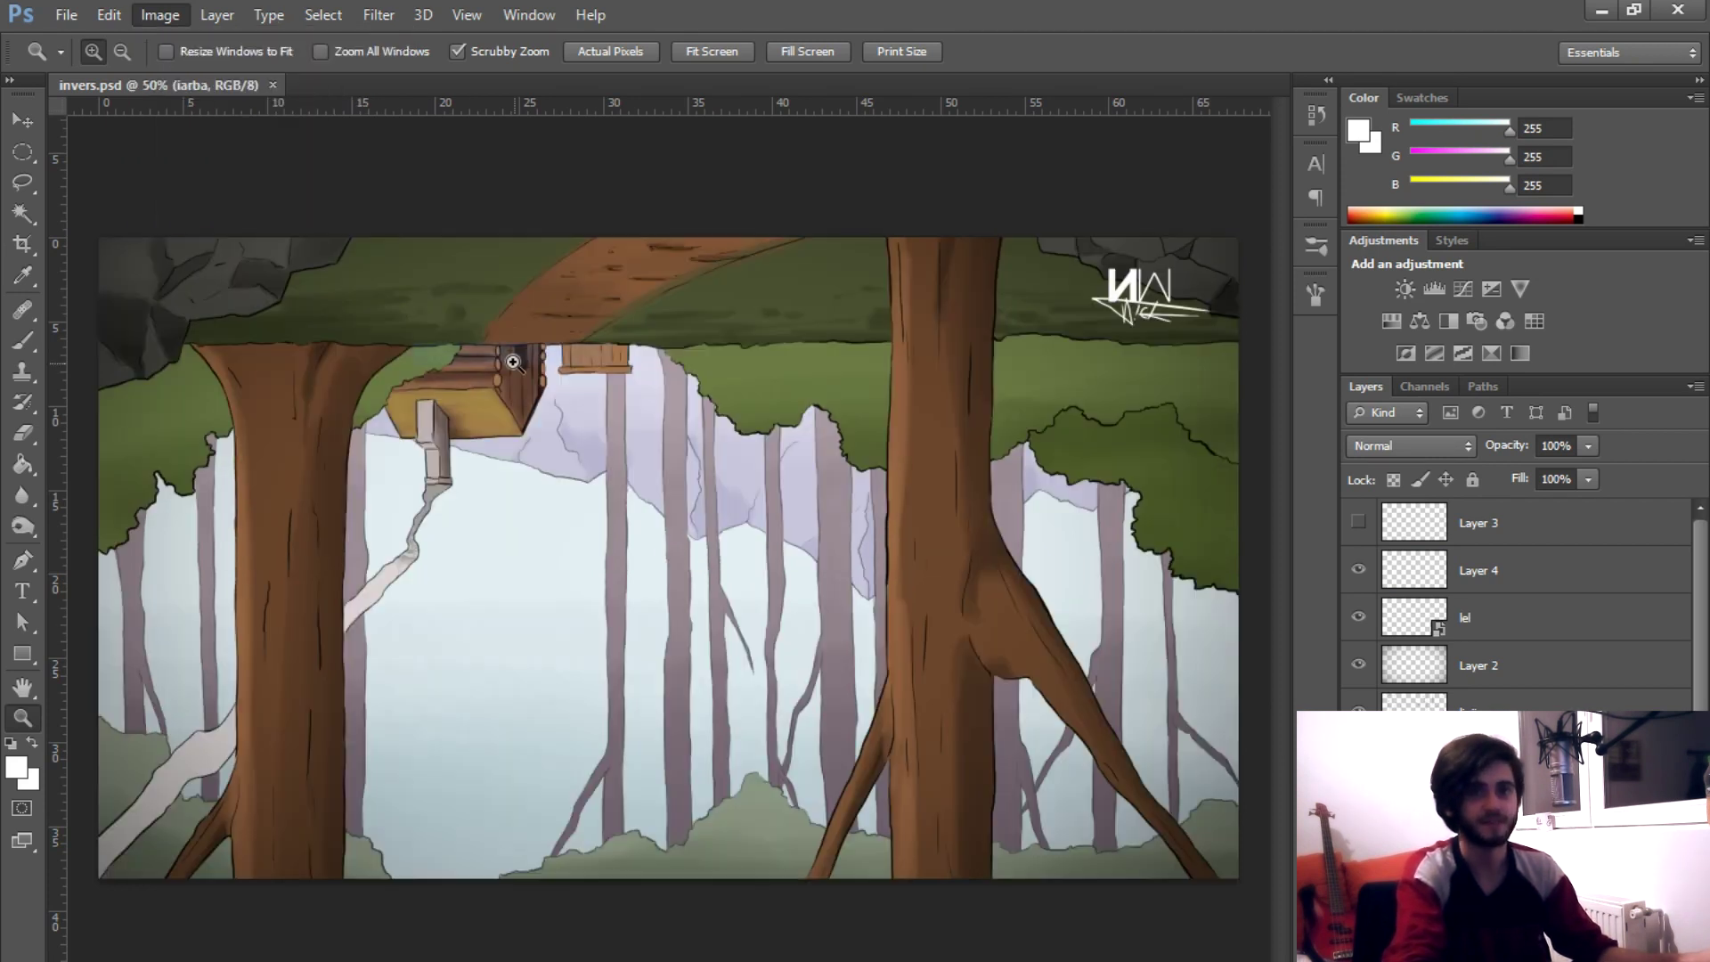